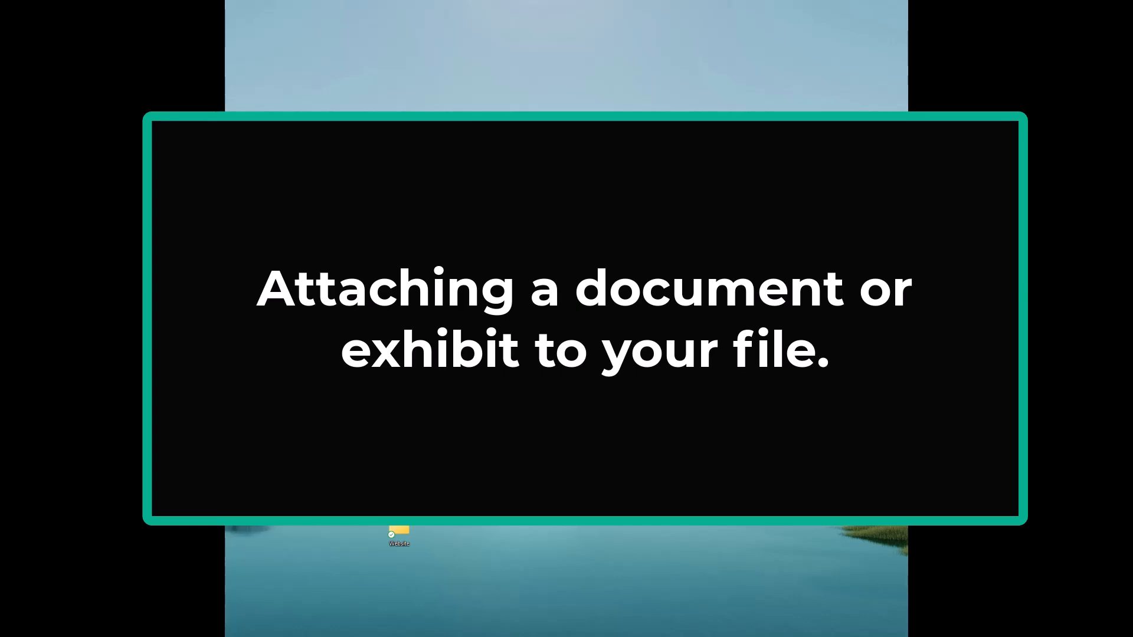
{"action": "left_click", "coordinate": [714, 612]}
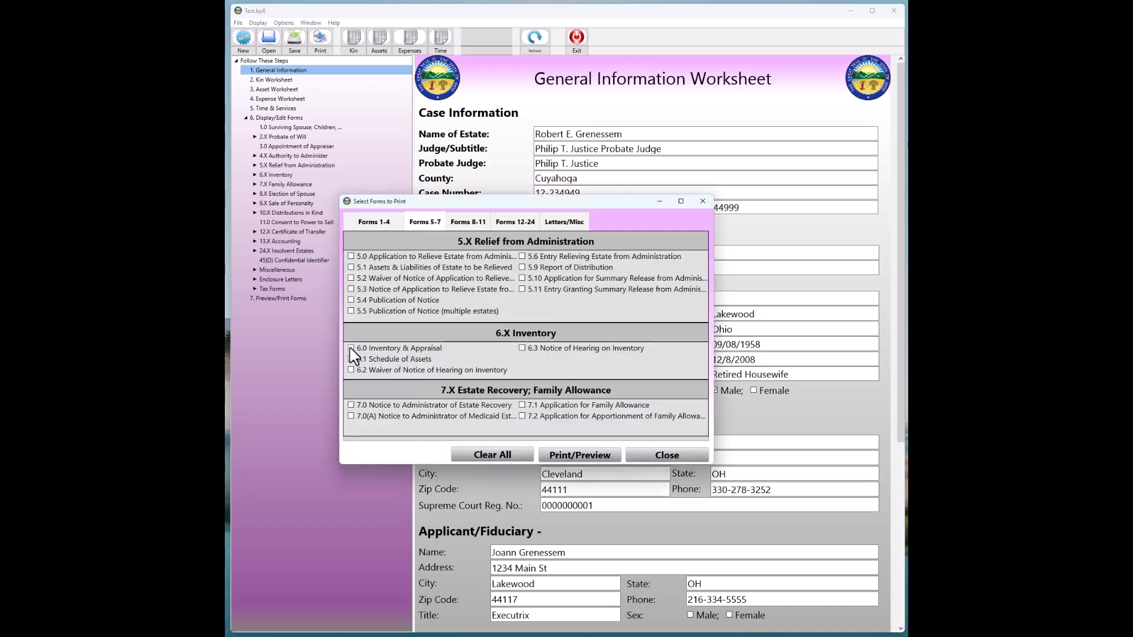
Preview forms 6.0 Inventory & Appraisal and 6.1 Schedule of Assets in WordPad, then close the preview
{"action": "left_click", "coordinate": [351, 348]}
{"action": "left_click", "coordinate": [352, 359]}
{"action": "left_click", "coordinate": [581, 454]}
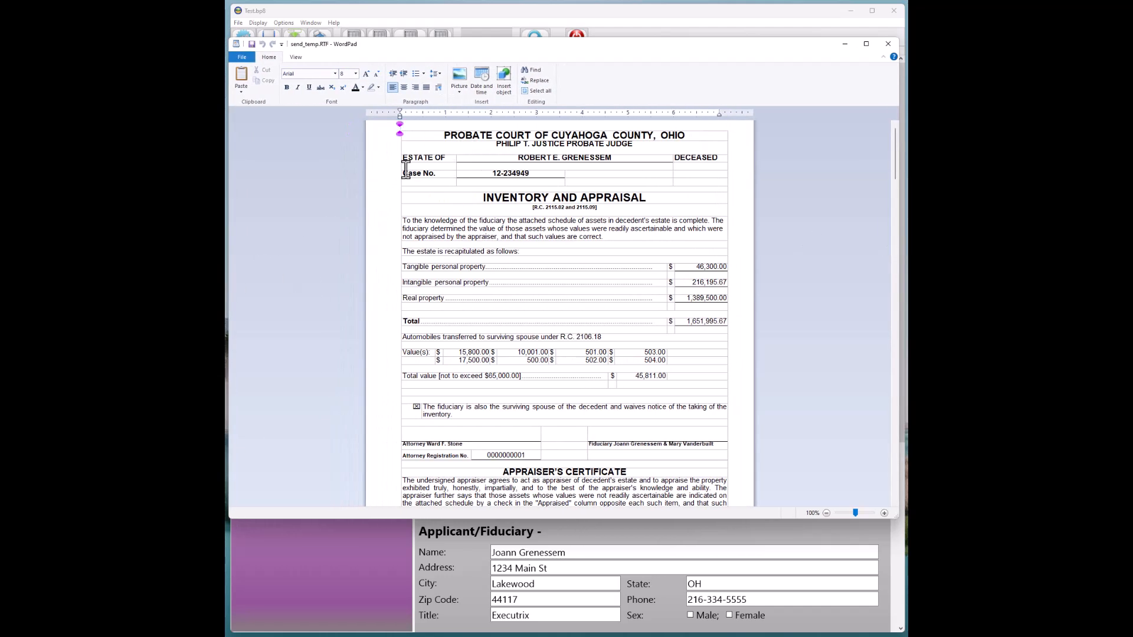
{"action": "left_click", "coordinate": [296, 58]}
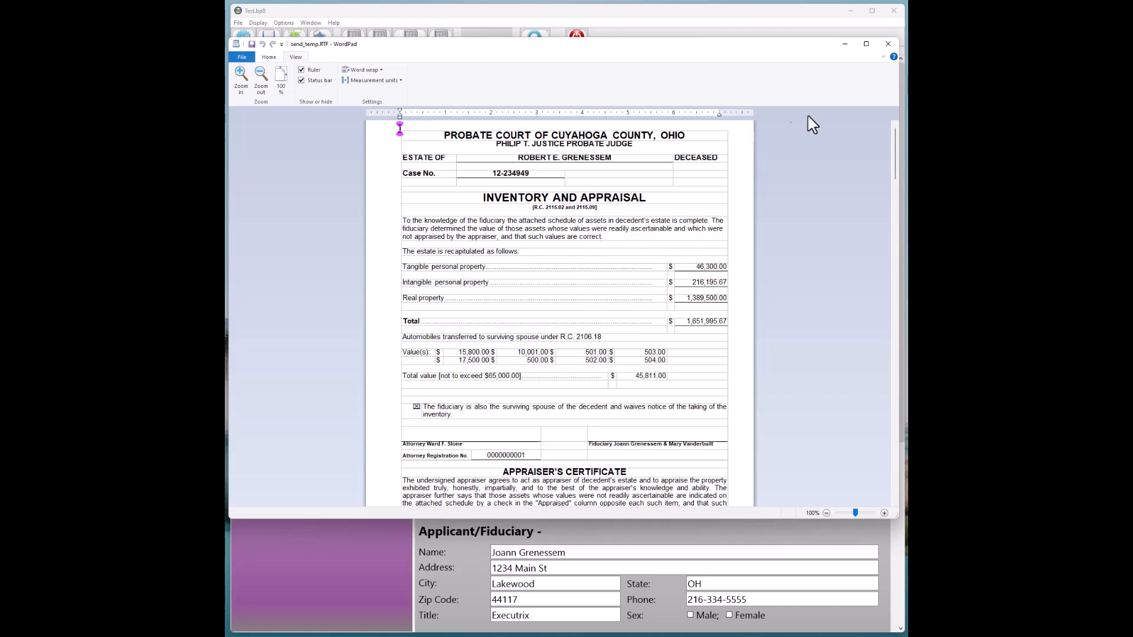
{"action": "left_click", "coordinate": [888, 45]}
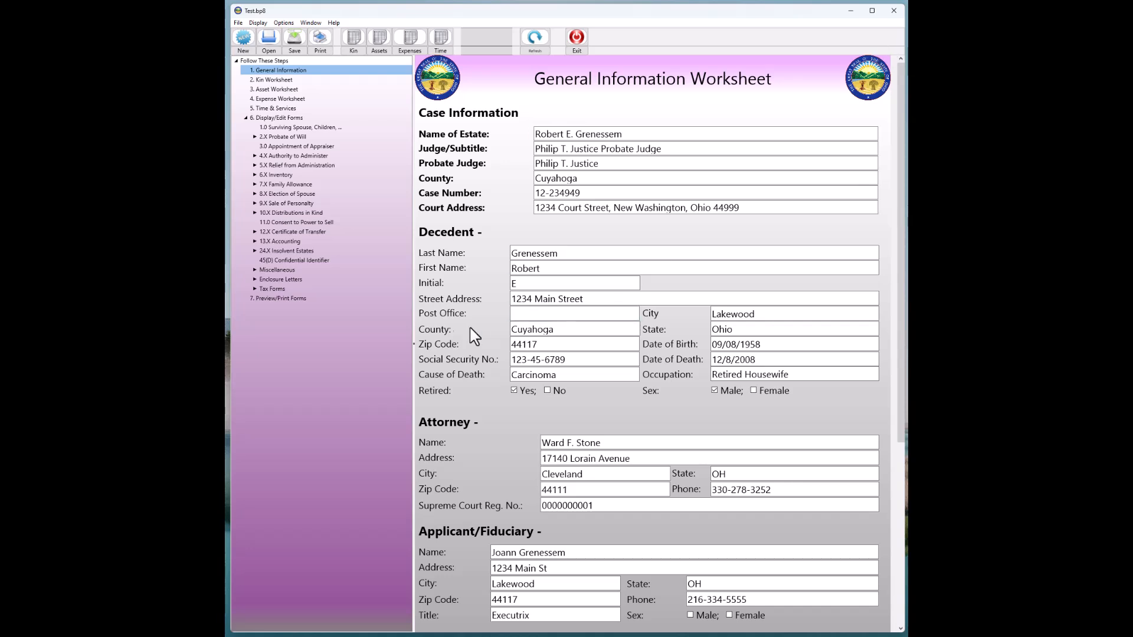
Turn off the ForceWordPad option so forms open in Word
{"action": "left_click", "coordinate": [285, 23]}
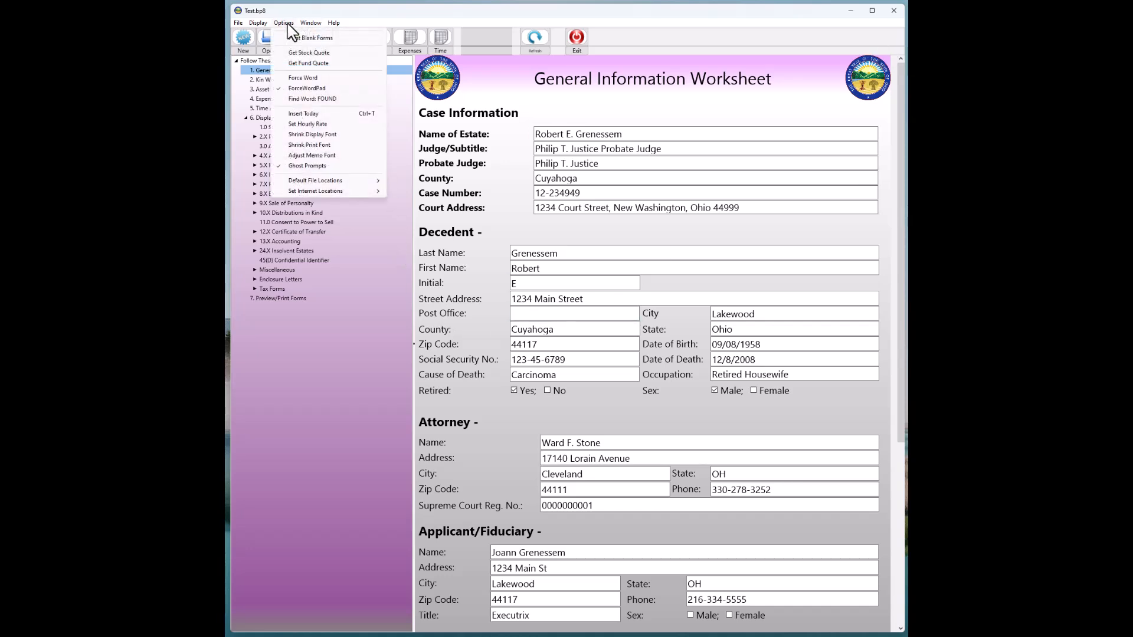
{"action": "left_click", "coordinate": [290, 88]}
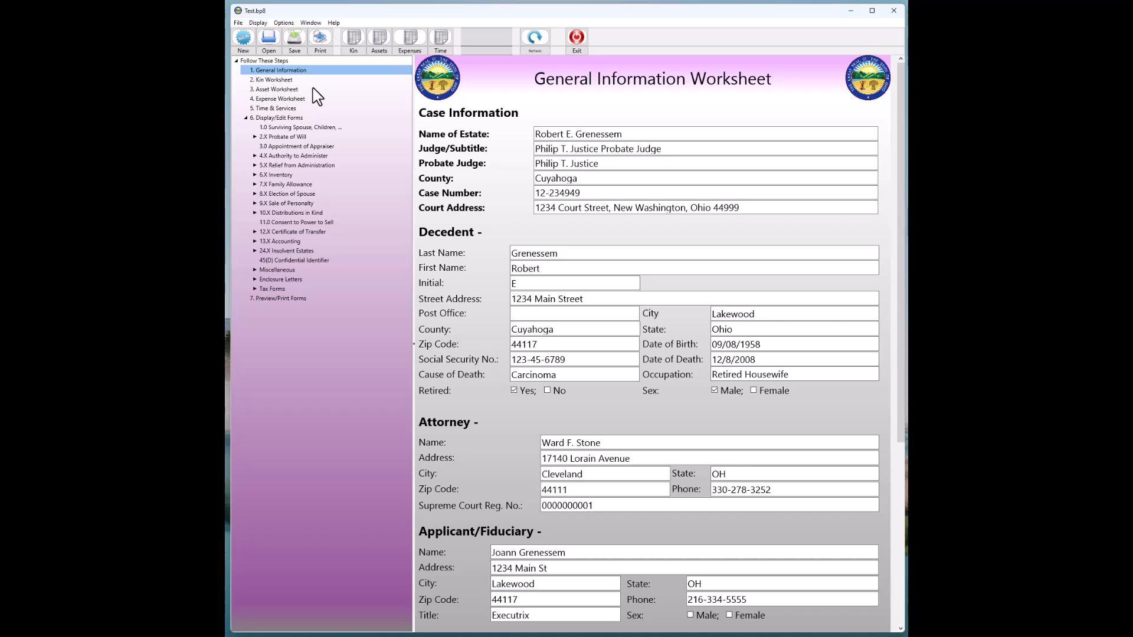
Open Print Forms and preview the selected inventory forms from the Forms 5-7 set in Word
{"action": "left_click", "coordinate": [284, 23]}
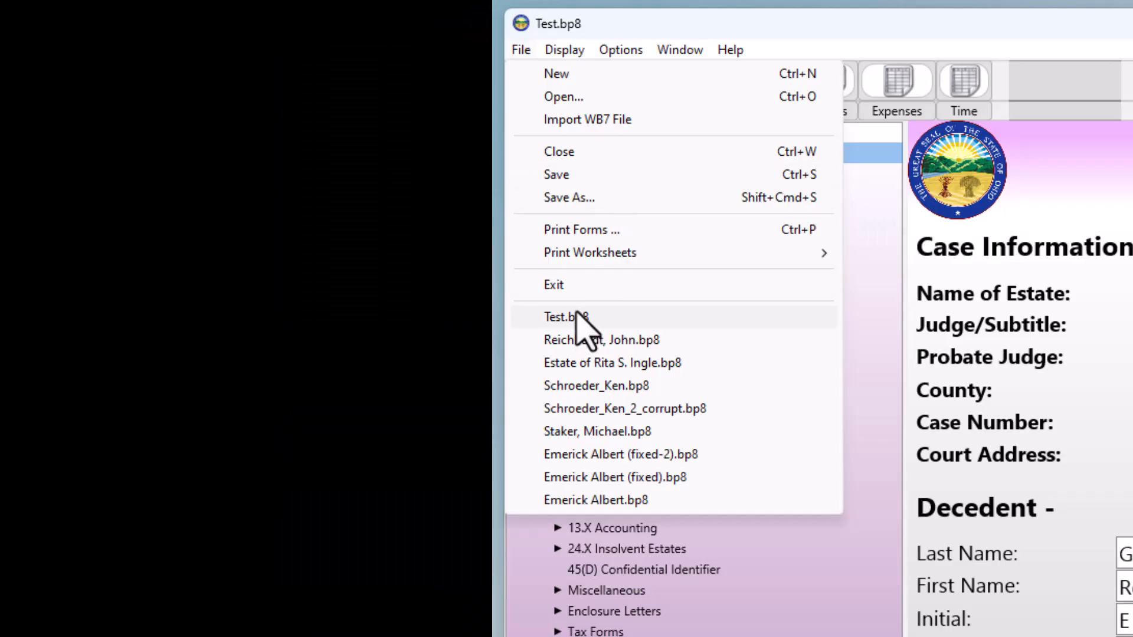
{"action": "left_click", "coordinate": [567, 230]}
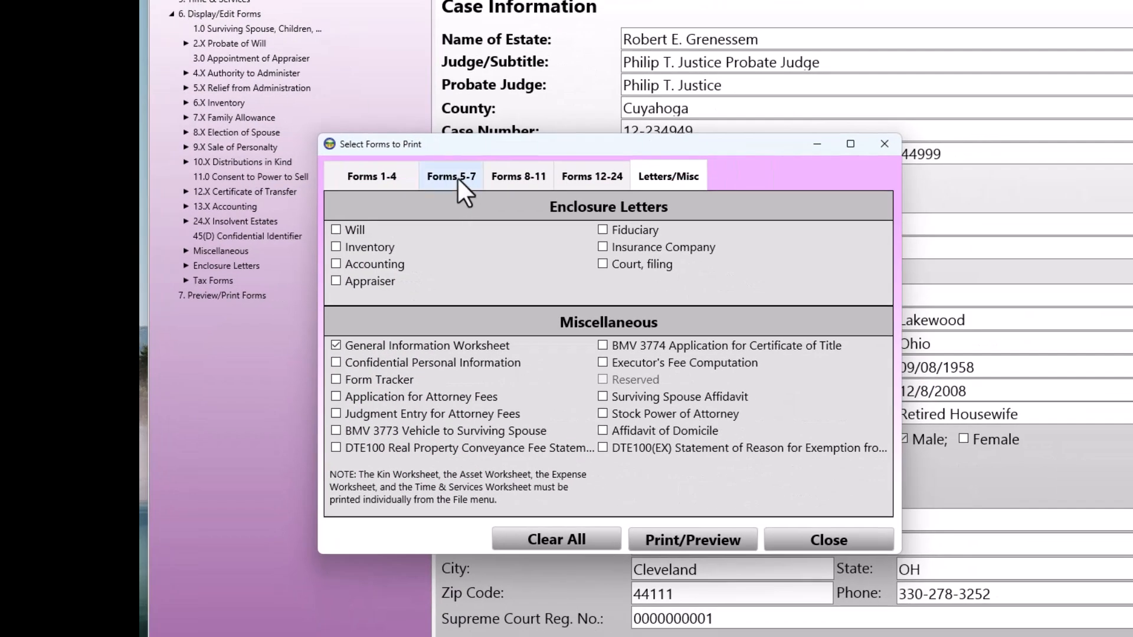
{"action": "left_click", "coordinate": [457, 176]}
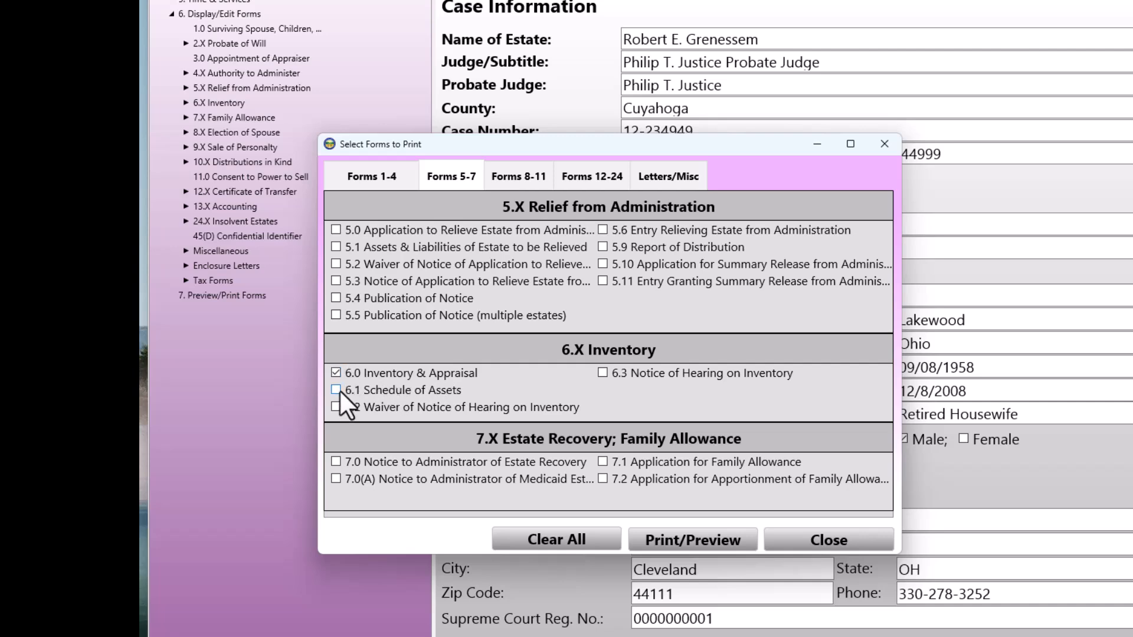
{"action": "left_click", "coordinate": [679, 540]}
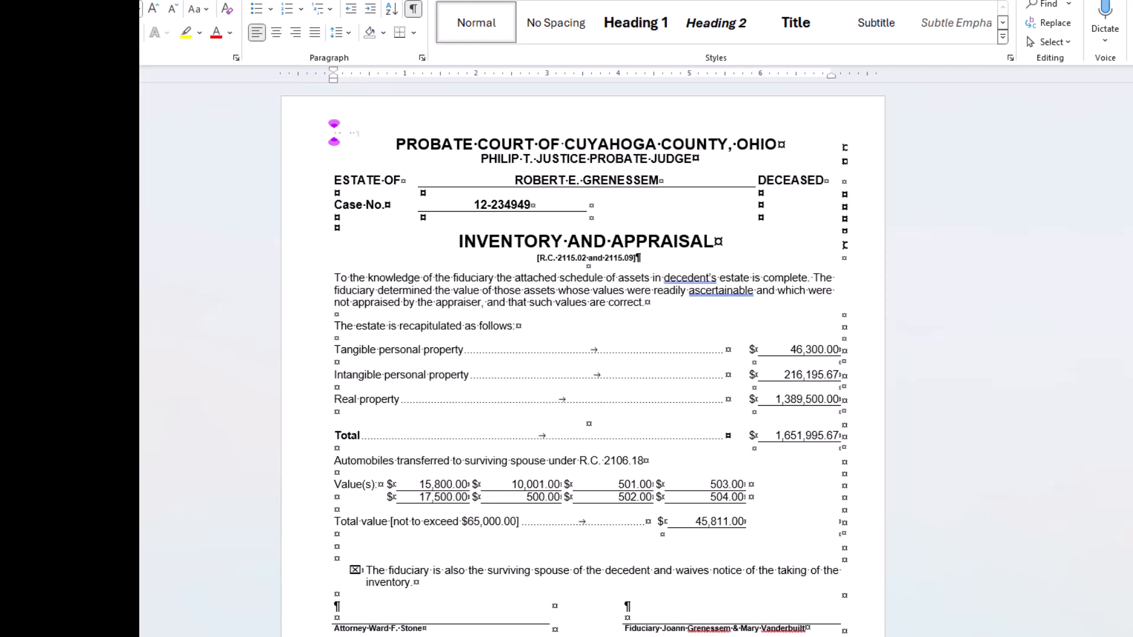
Hide the paragraph marks and formatting symbols in the form document
{"action": "left_click_drag", "start_coordinate": [0, 398], "coordinate": [149, 398]}
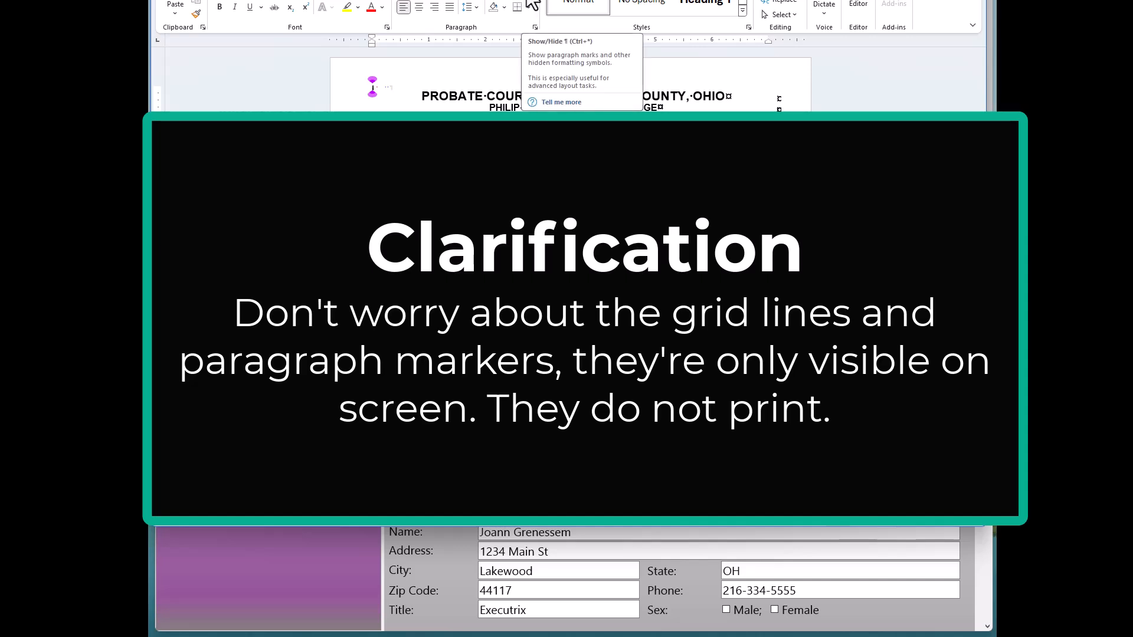
{"action": "left_click", "coordinate": [532, 5]}
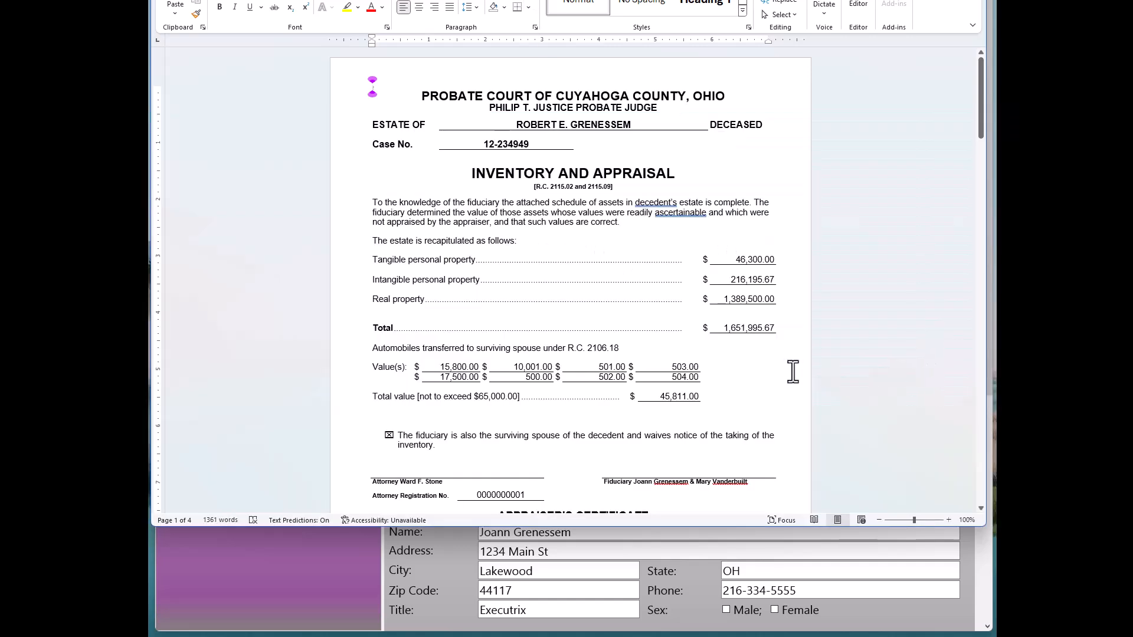
{"action": "scroll", "coordinate": [667, 361], "scroll_direction": "down", "scroll_amount": 5}
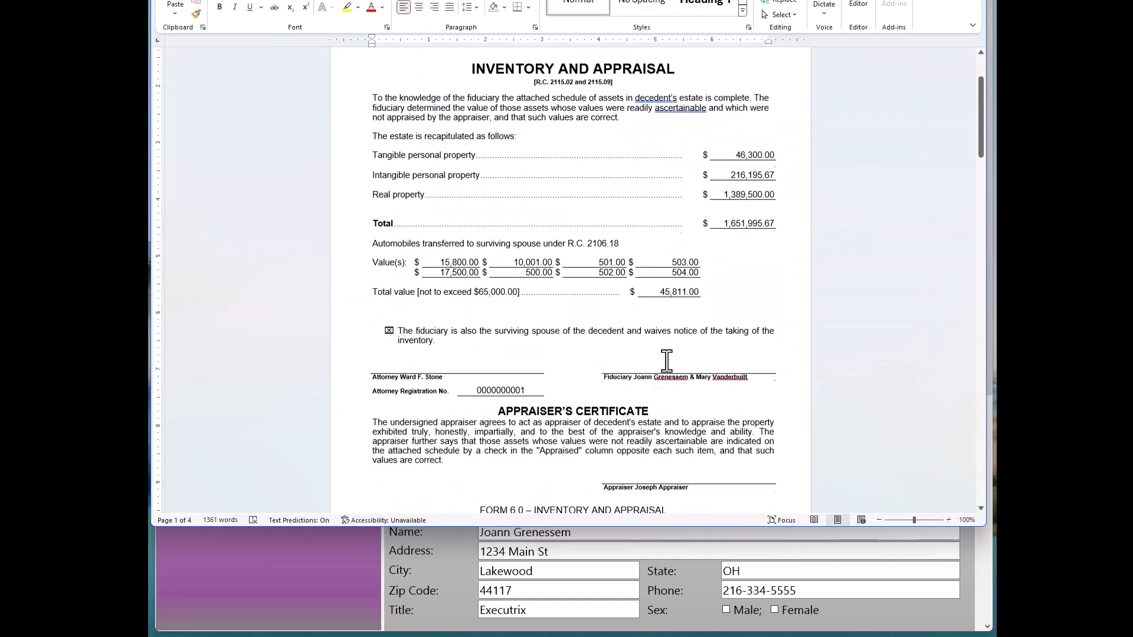
{"action": "scroll", "coordinate": [663, 368], "scroll_direction": "up", "scroll_amount": 5}
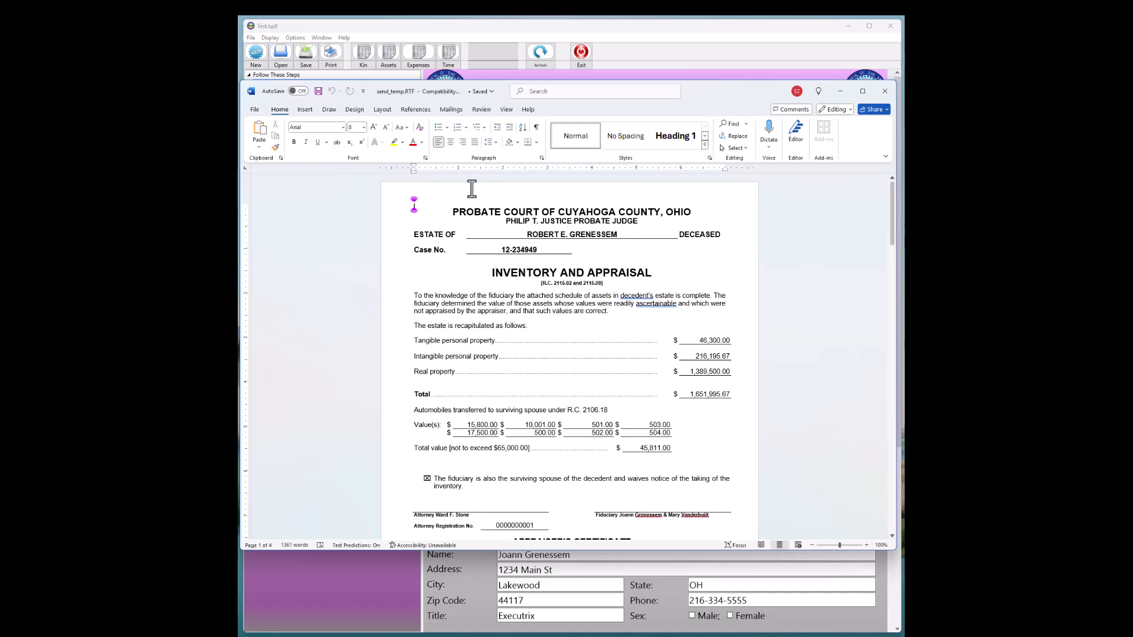
Go to the end of the document and open the Insert File command through the search box
{"action": "key", "text": "ctrl+End"}
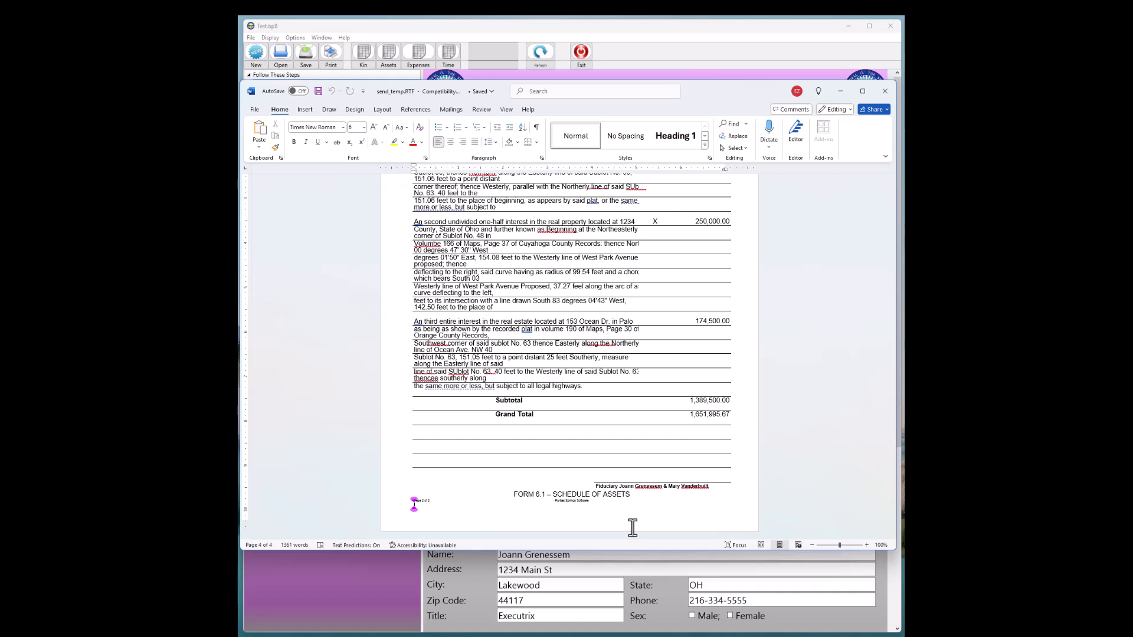
{"action": "scroll", "coordinate": [632, 527], "scroll_direction": "down", "scroll_amount": 2}
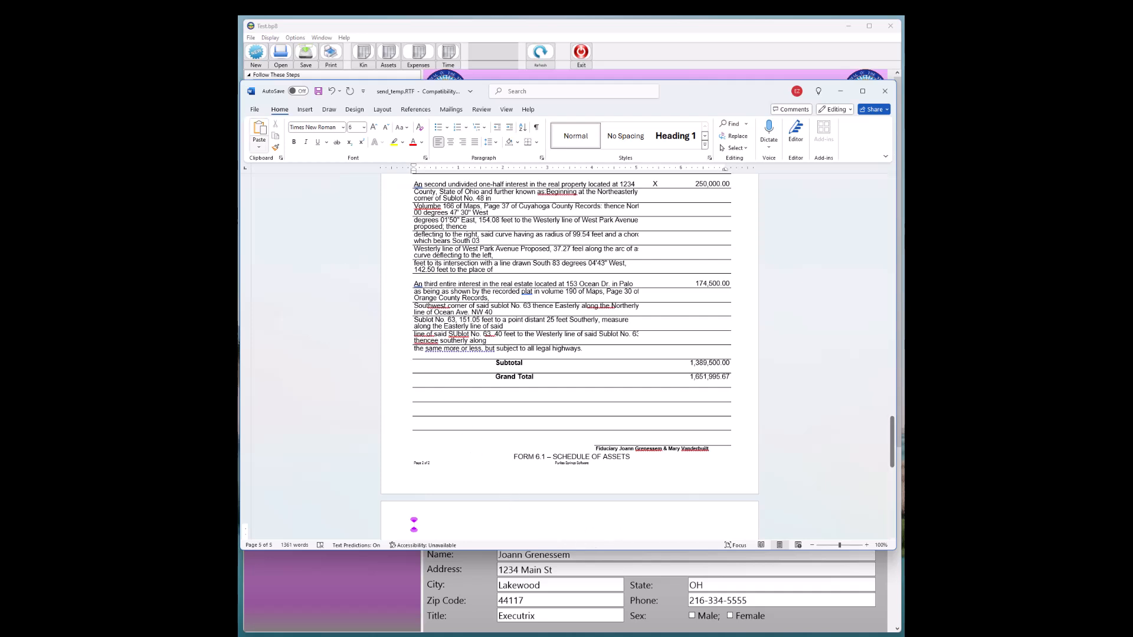
{"action": "left_click", "coordinate": [304, 109]}
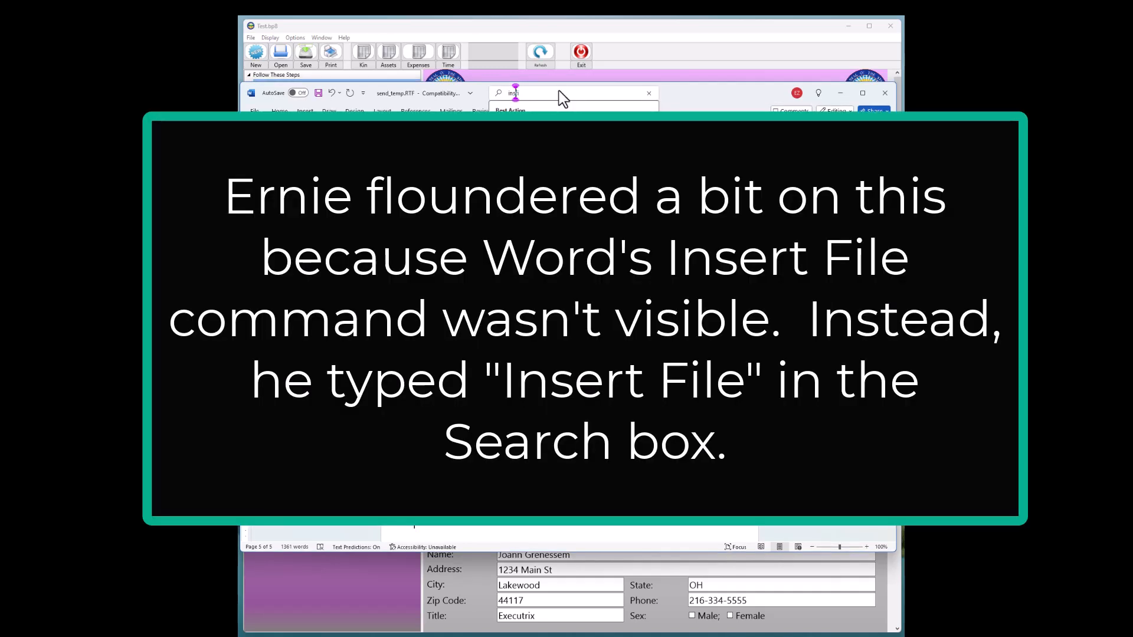
{"action": "type", "text": "ert file"}
{"action": "key", "text": "BackSpace"}
{"action": "key", "text": "BackSpace"}
{"action": "left_click", "coordinate": [520, 125]}
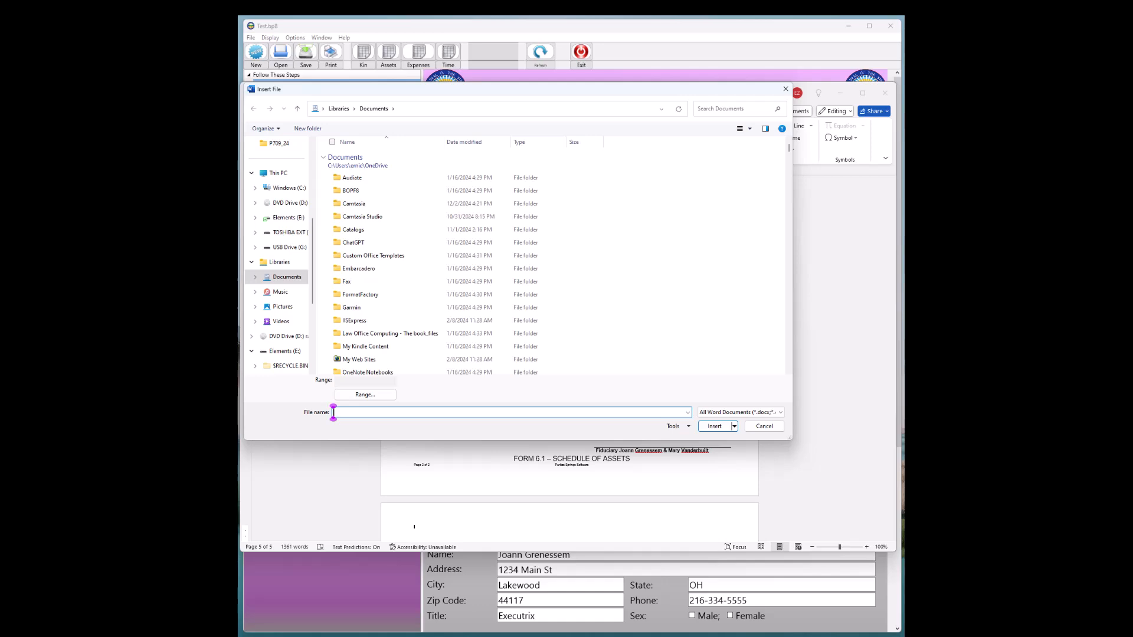
Copy the HPSCANS folder path from File Explorer and open that folder in the Insert File dialog
{"action": "left_click", "coordinate": [512, 636]}
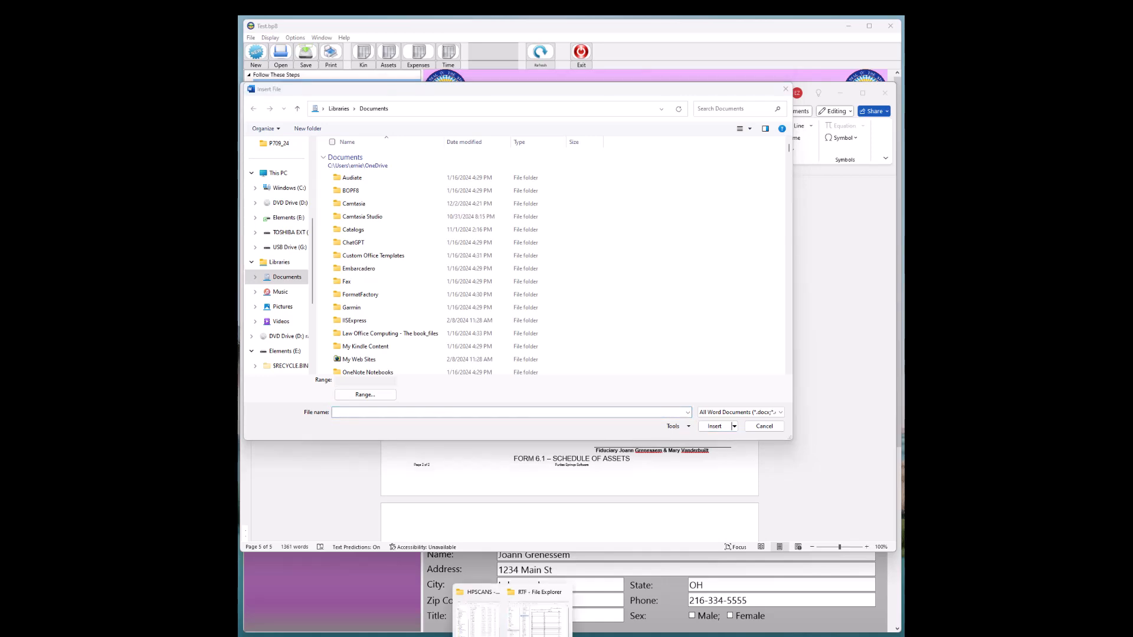
{"action": "left_click", "coordinate": [481, 611]}
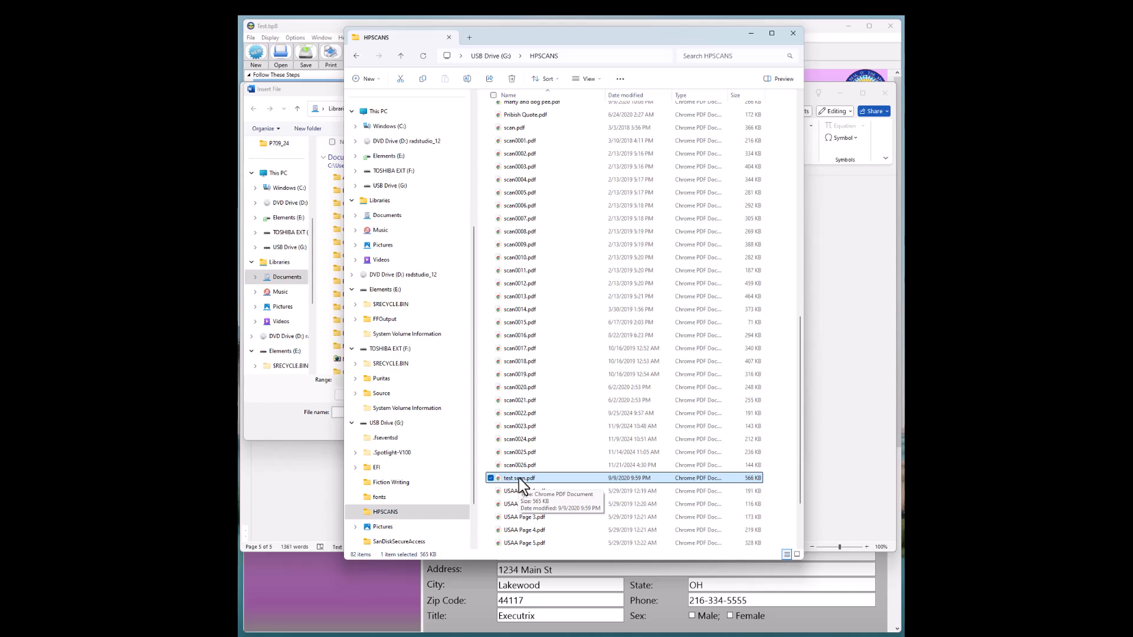
{"action": "left_click", "coordinate": [580, 57]}
{"action": "key", "text": "ctrl+c"}
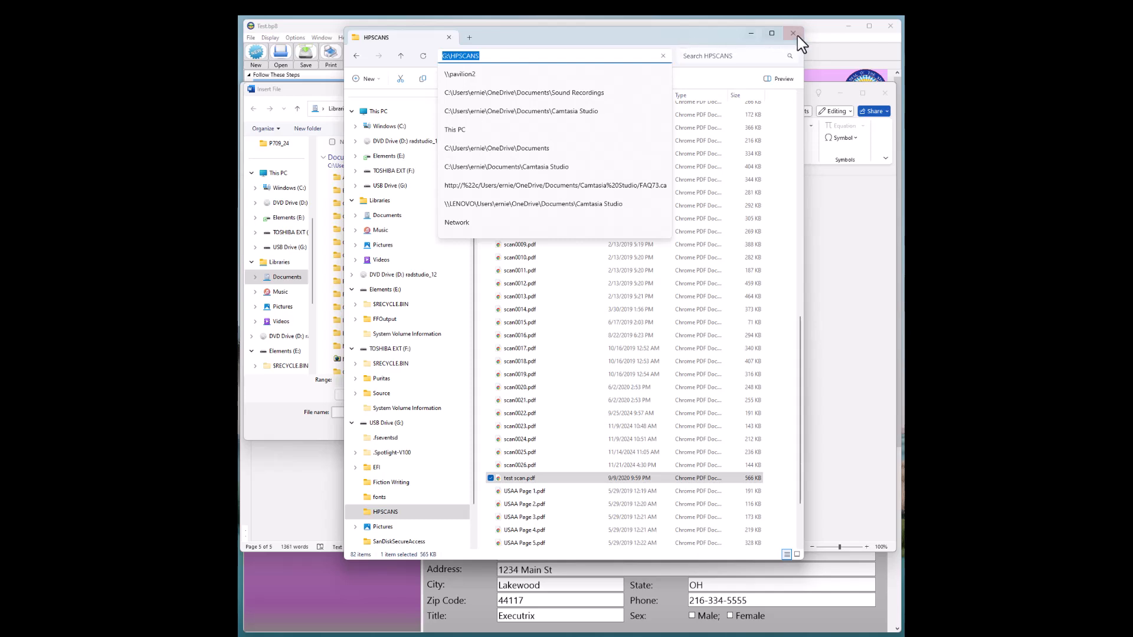
{"action": "left_click", "coordinate": [751, 33]}
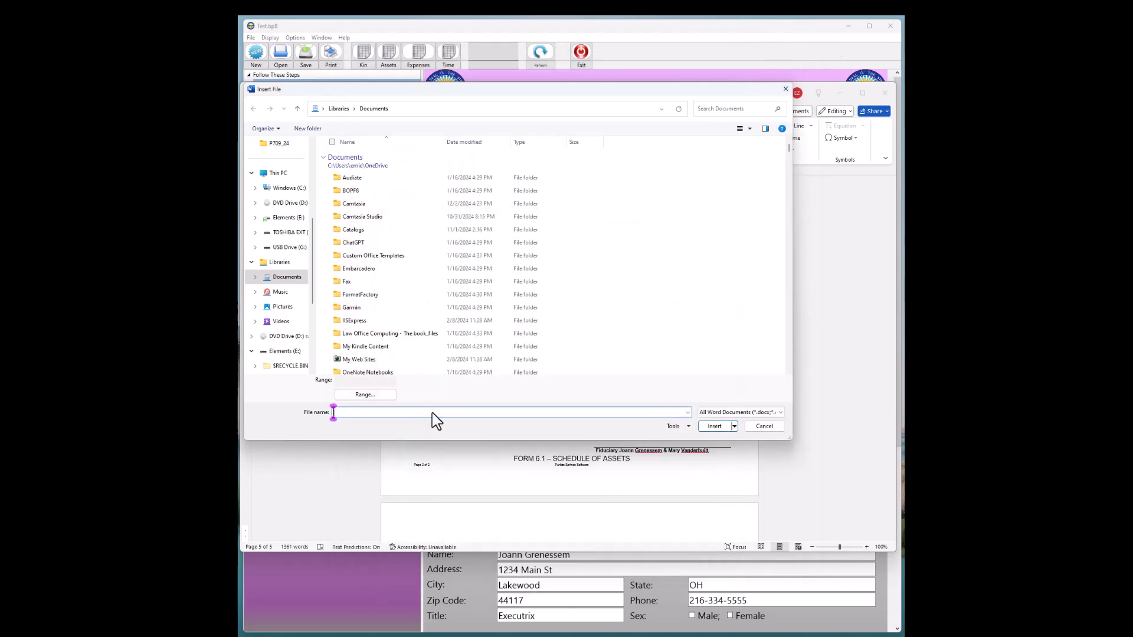
{"action": "key", "text": "ctrl+v"}
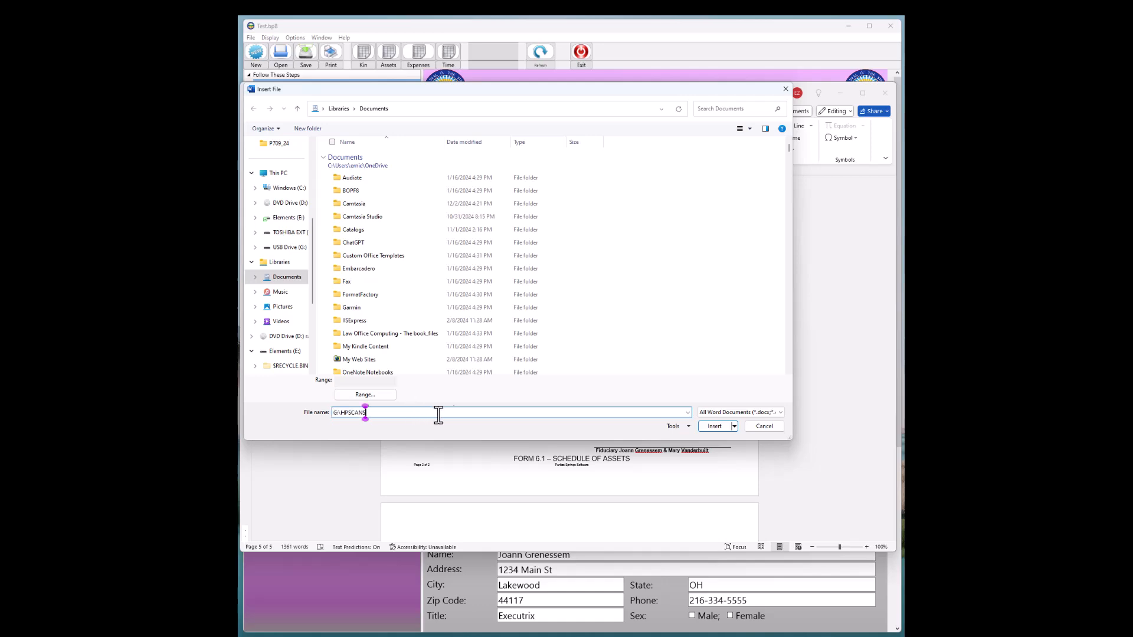
{"action": "left_click", "coordinate": [716, 427]}
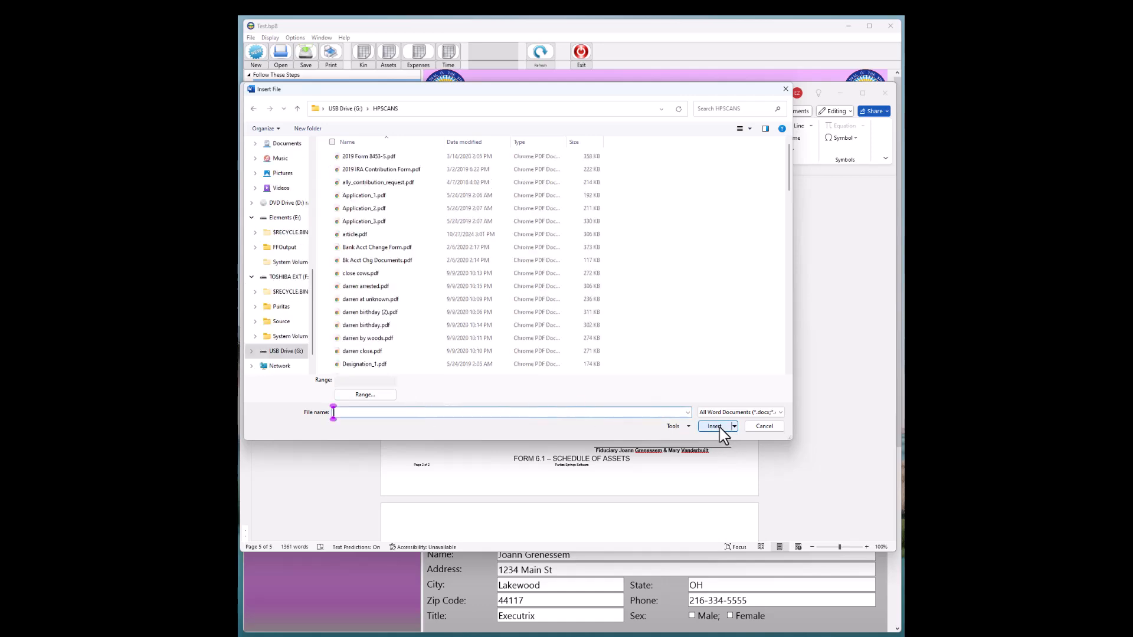
Insert the scanned PDF from the HPSCANS folder and accept its conversion to an editable Word document
{"action": "scroll", "coordinate": [397, 258], "scroll_direction": "down", "scroll_amount": 15}
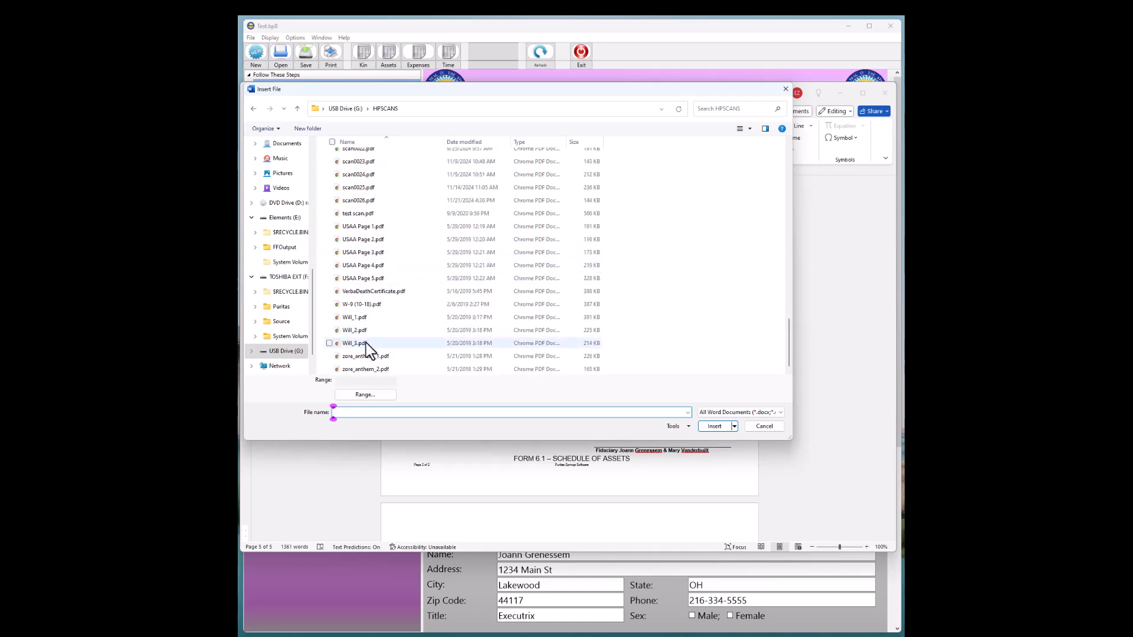
{"action": "double_click", "coordinate": [373, 253]}
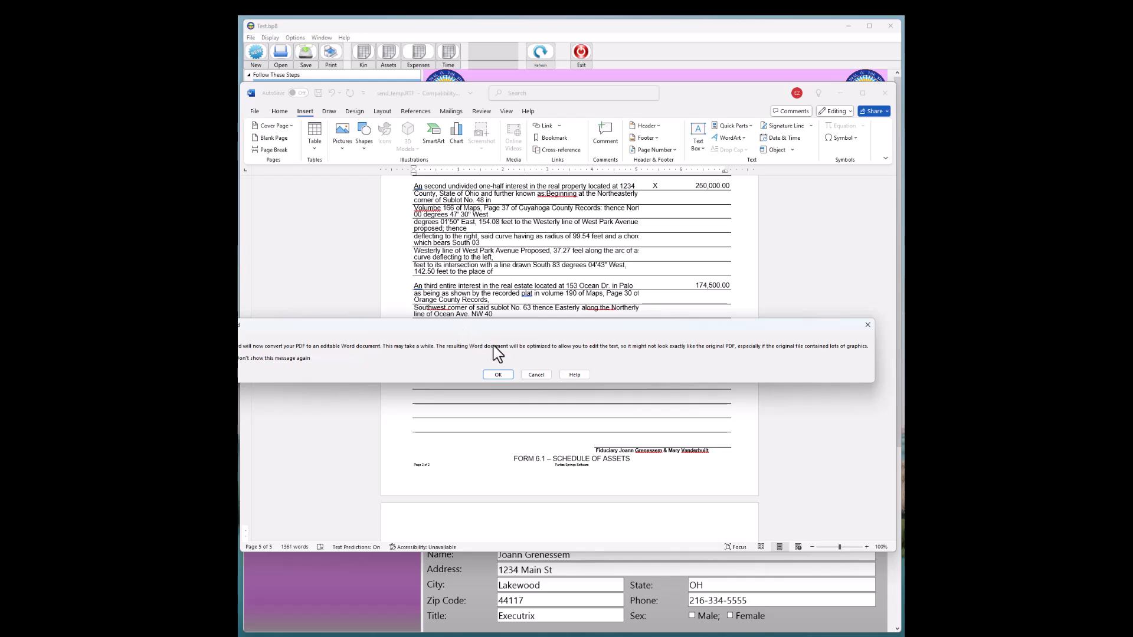
{"action": "left_click", "coordinate": [498, 376]}
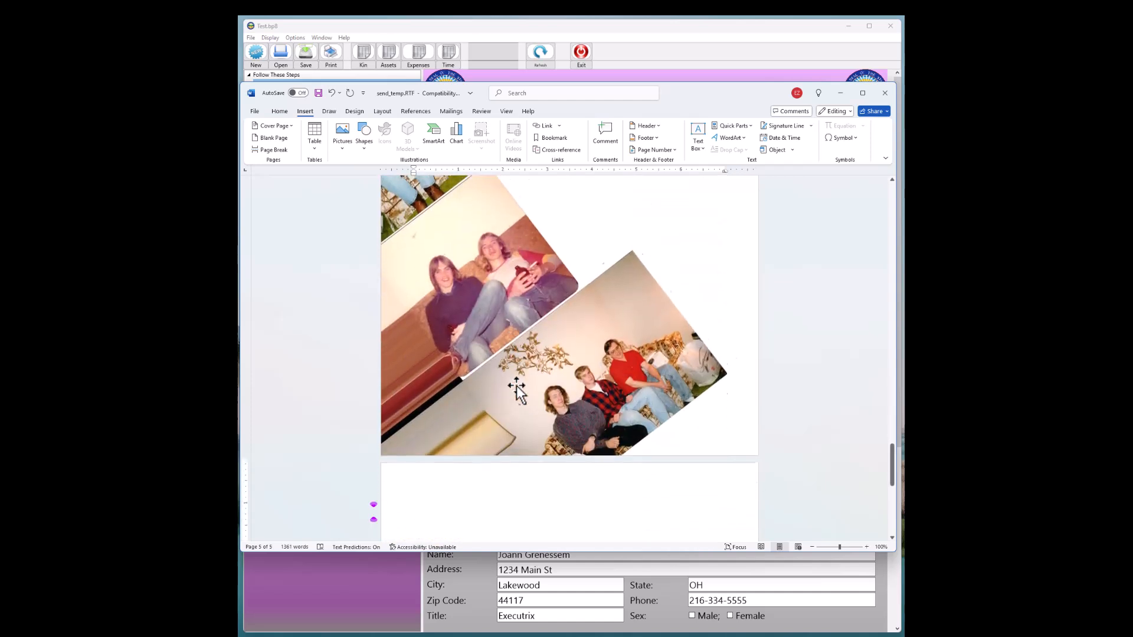
Scroll through the inserted scan pages at the end of the document
{"action": "scroll", "coordinate": [518, 384], "scroll_direction": "up", "scroll_amount": 6}
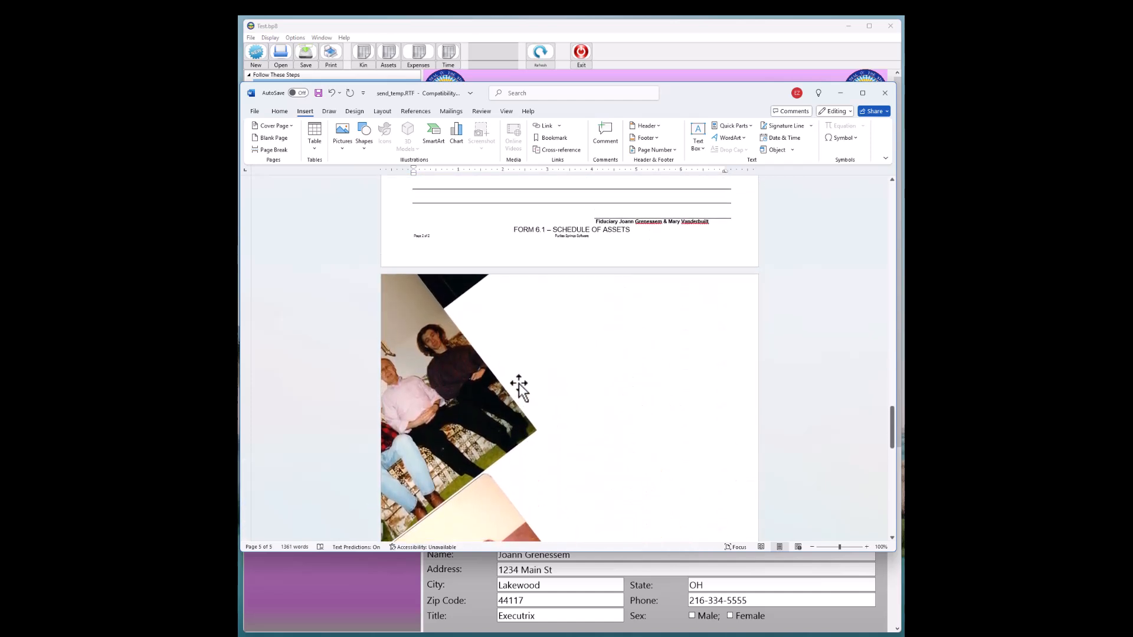
{"action": "scroll", "coordinate": [519, 384], "scroll_direction": "down", "scroll_amount": 4}
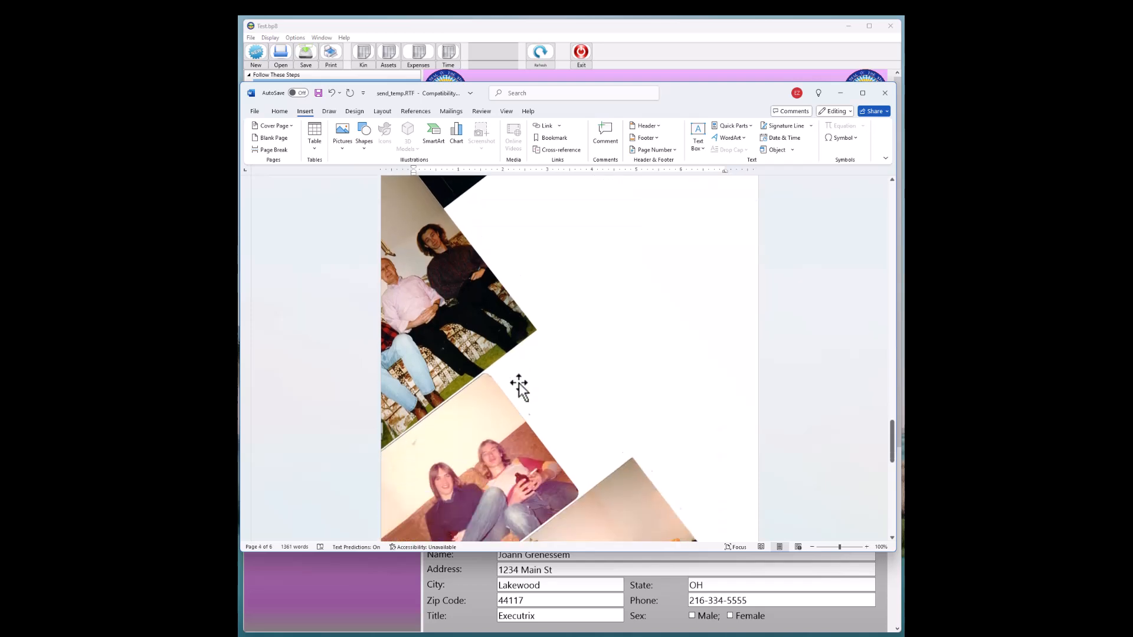
{"action": "scroll", "coordinate": [518, 384], "scroll_direction": "down", "scroll_amount": 5}
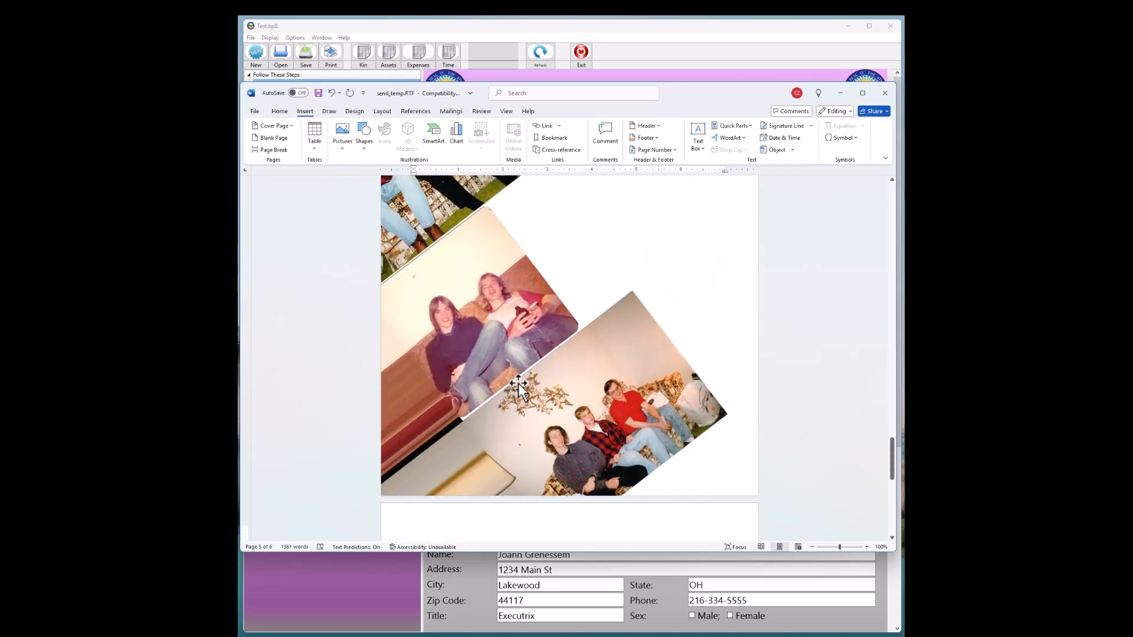
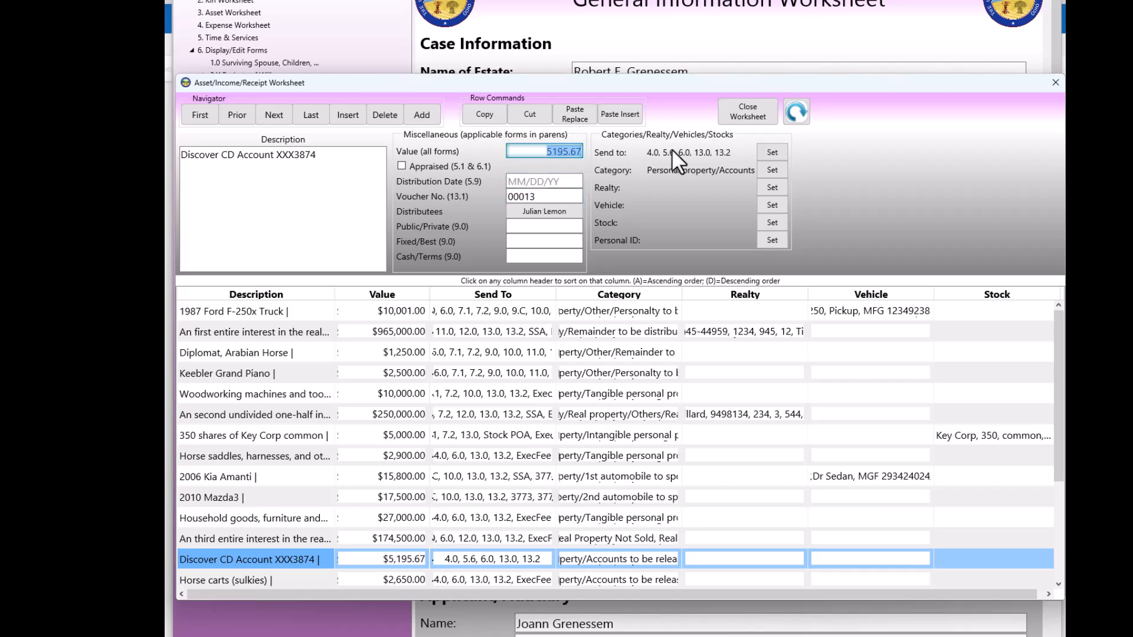
Add CPID to the Discover CD asset's send-to forms and enter the account number as its complete personal identification
{"action": "left_click", "coordinate": [772, 152]}
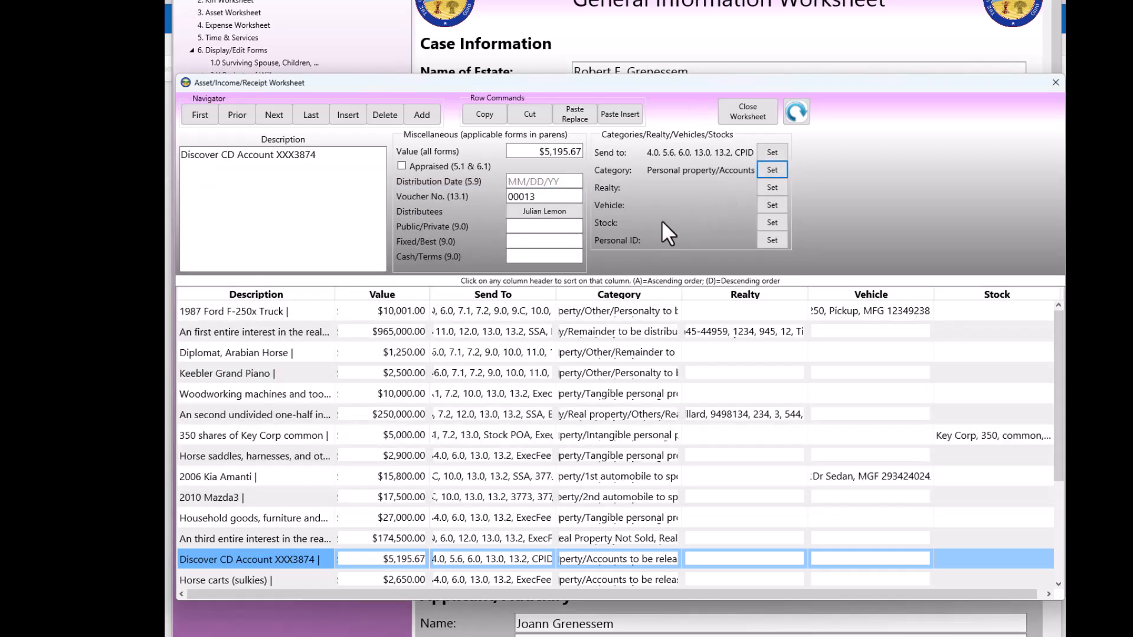
{"action": "left_click", "coordinate": [773, 240]}
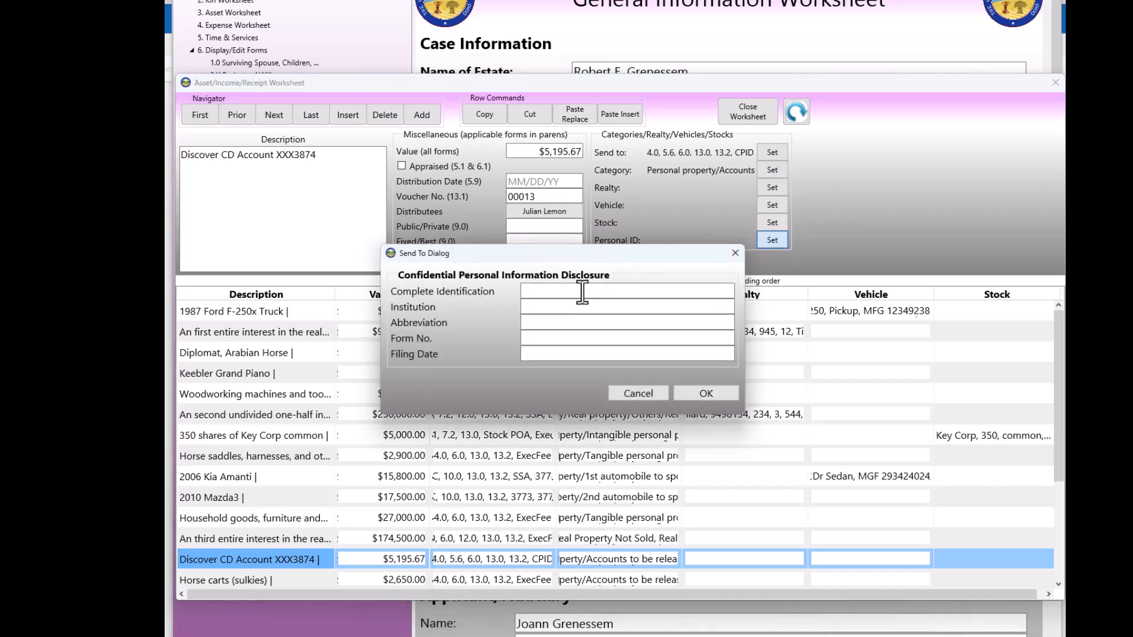
{"action": "left_click", "coordinate": [582, 292]}
{"action": "key", "text": "Tab"}
{"action": "left_click_drag", "start_coordinate": [616, 292], "coordinate": [522, 291]}
{"action": "key", "text": "ctrl+c"}
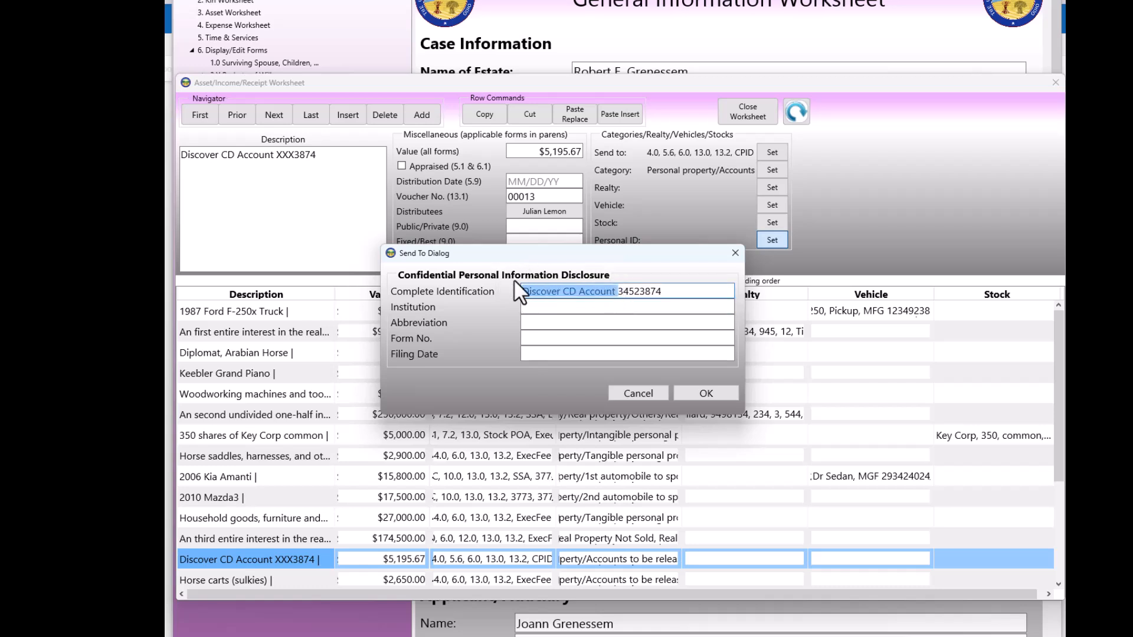
{"action": "key", "text": "BackSpace"}
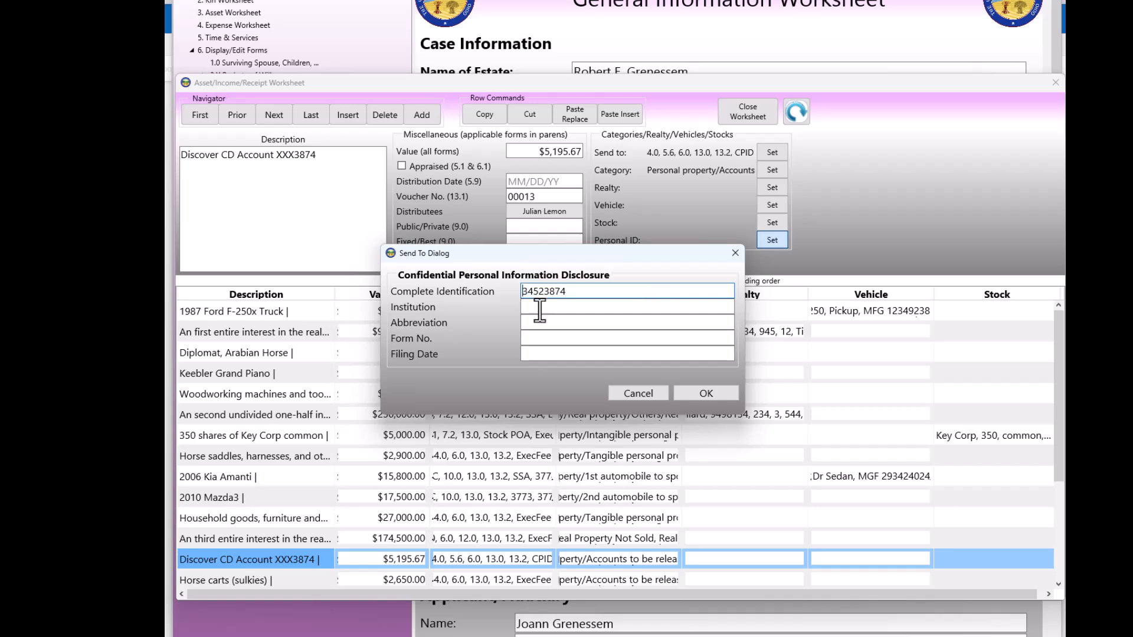
Set the personal identifier's institution to Discover
{"action": "left_click", "coordinate": [540, 306]}
{"action": "key", "text": "ctrl+v"}
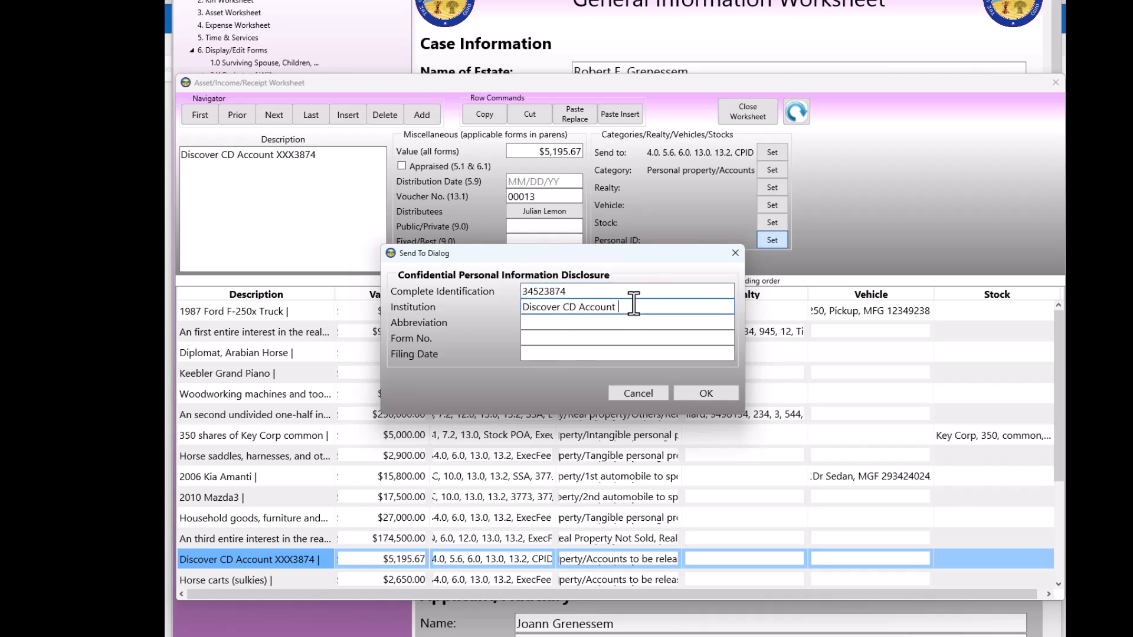
{"action": "key", "text": "BackSpace"}
{"action": "key", "text": "BackSpace"}
{"action": "key", "text": "BackSpace"}
{"action": "key", "text": "BackSpace"}
{"action": "key", "text": "BackSpace"}
{"action": "key", "text": "BackSpace"}
{"action": "key", "text": "BackSpace"}
{"action": "key", "text": "BackSpace"}
{"action": "key", "text": "BackSpace"}
{"action": "key", "text": "BackSpace"}
{"action": "key", "text": "BackSpace"}
{"action": "key", "text": "BackSpace"}
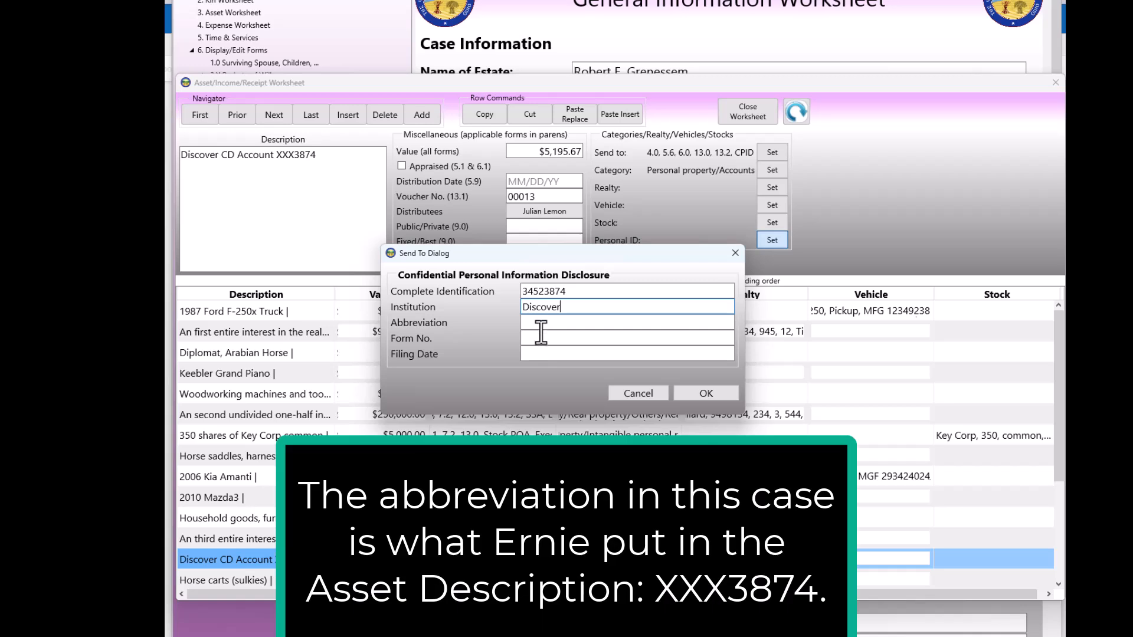
Set the identifier's form number to 6.1 and filing date to 7/4/2025, then confirm the disclosure
{"action": "left_click", "coordinate": [540, 338]}
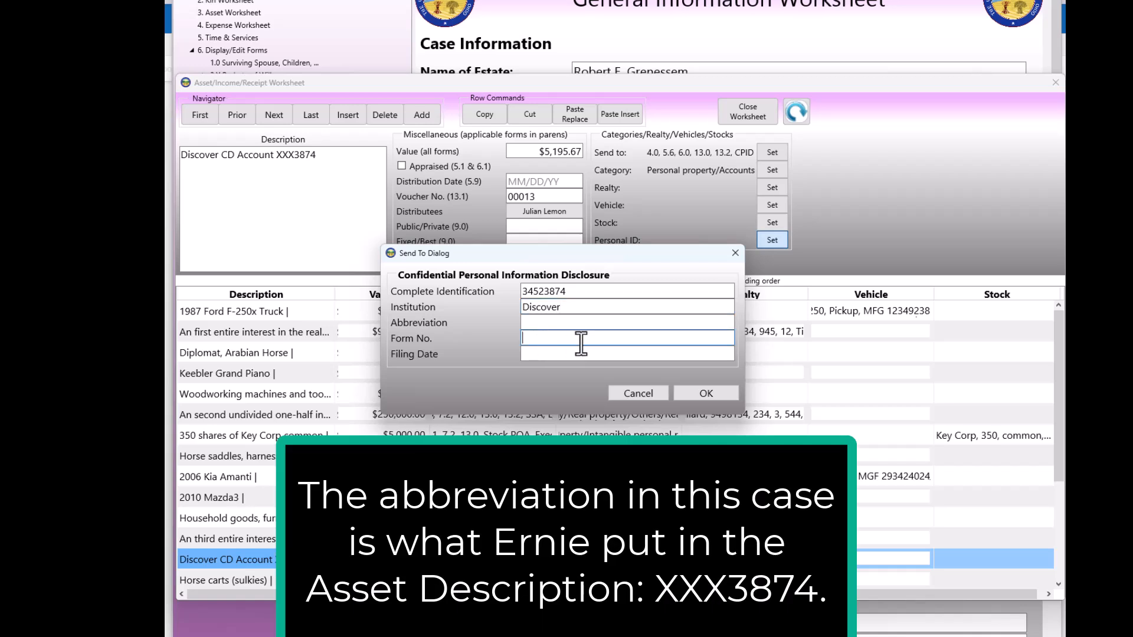
{"action": "type", "text": "6.1"}
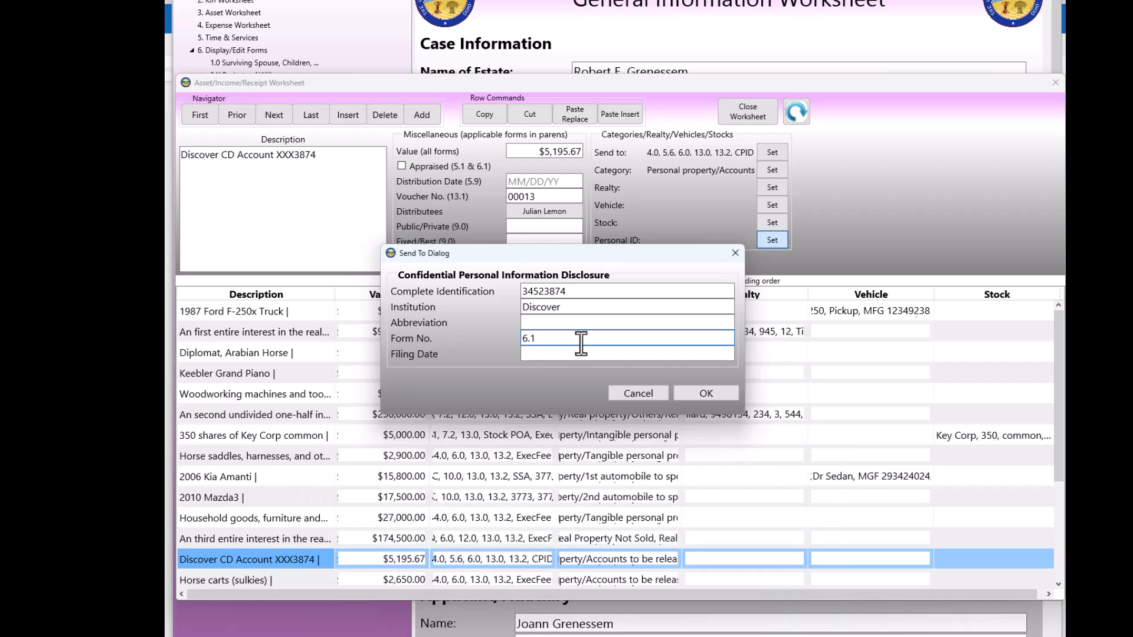
{"action": "left_click", "coordinate": [587, 354]}
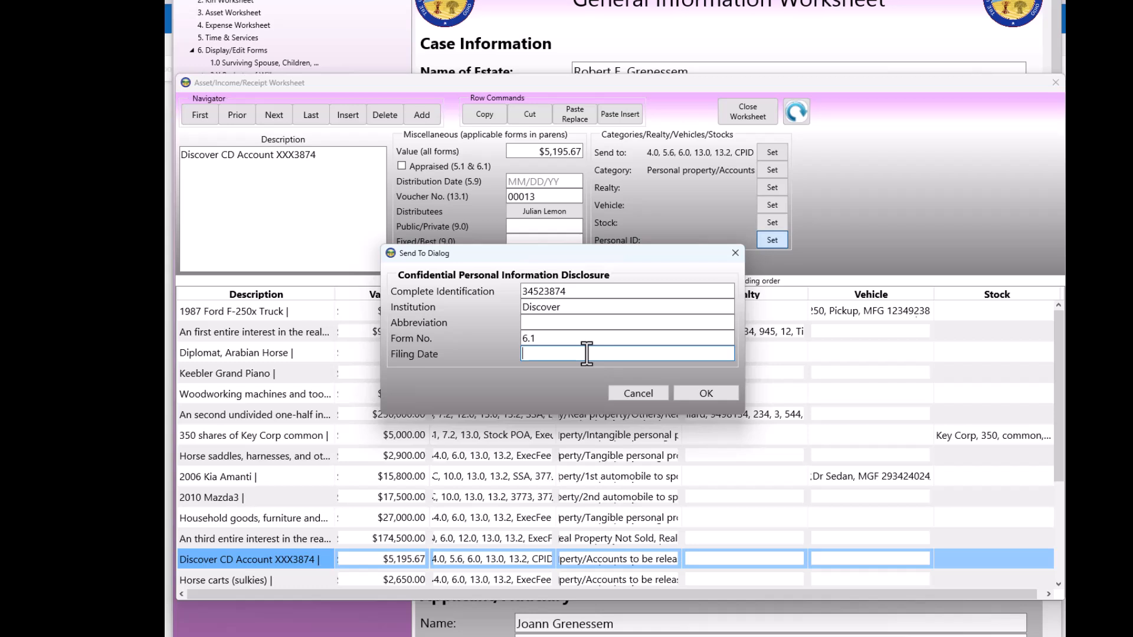
{"action": "type", "text": "7/4/202"}
{"action": "left_click", "coordinate": [706, 394]}
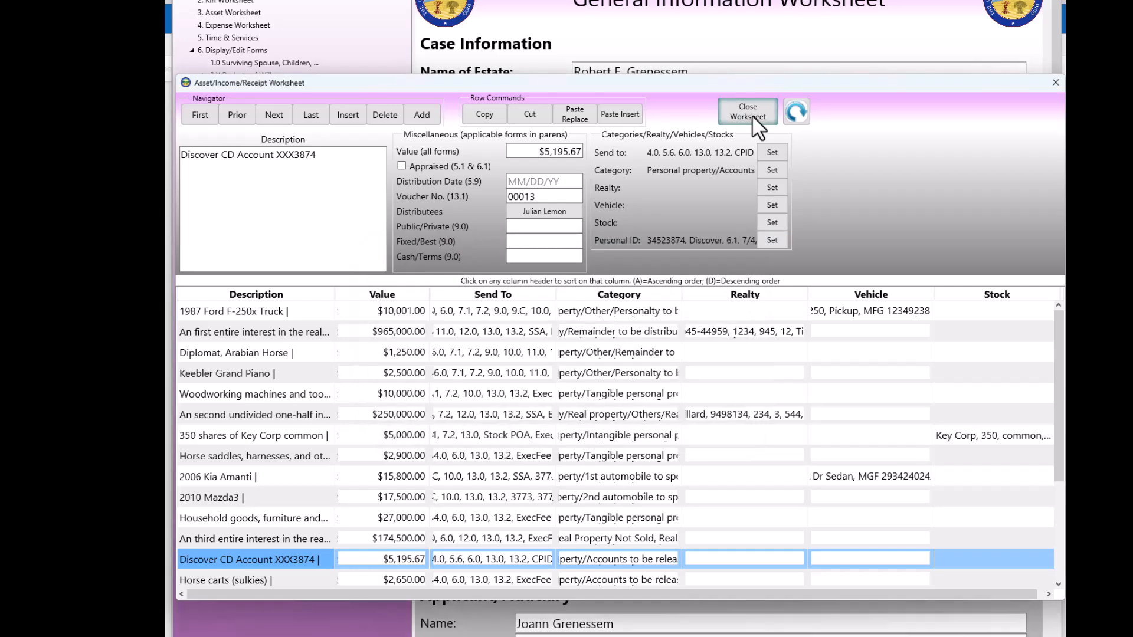
Close the asset worksheet and print-preview forms 6.0, 6.1 and the Confidential Personal Information form
{"action": "left_click", "coordinate": [751, 115]}
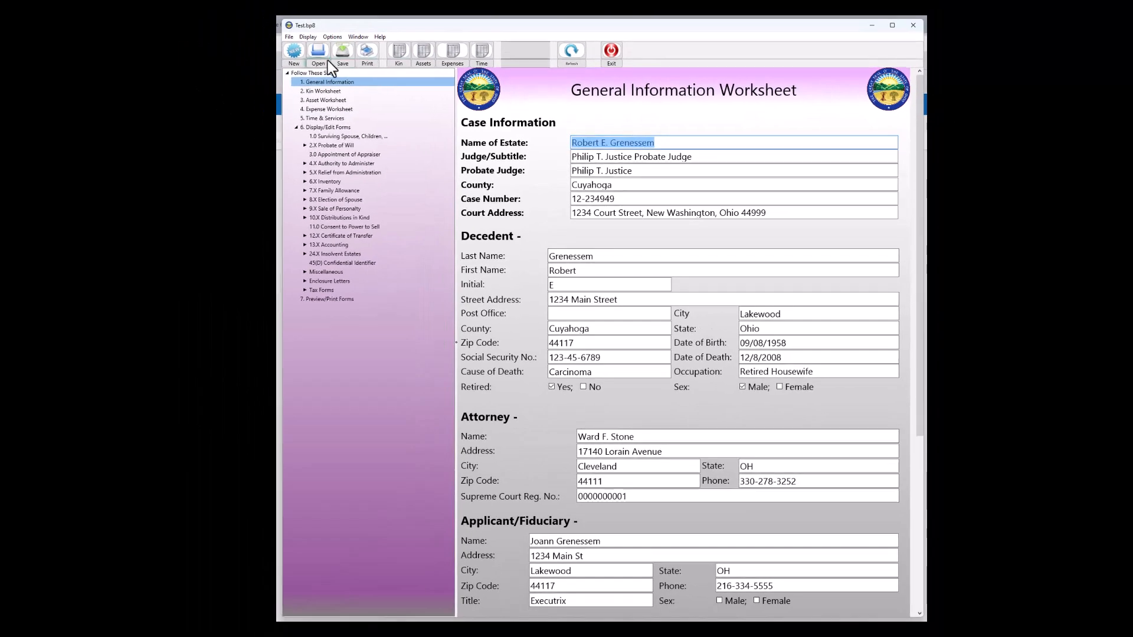
{"action": "left_click", "coordinate": [289, 38]}
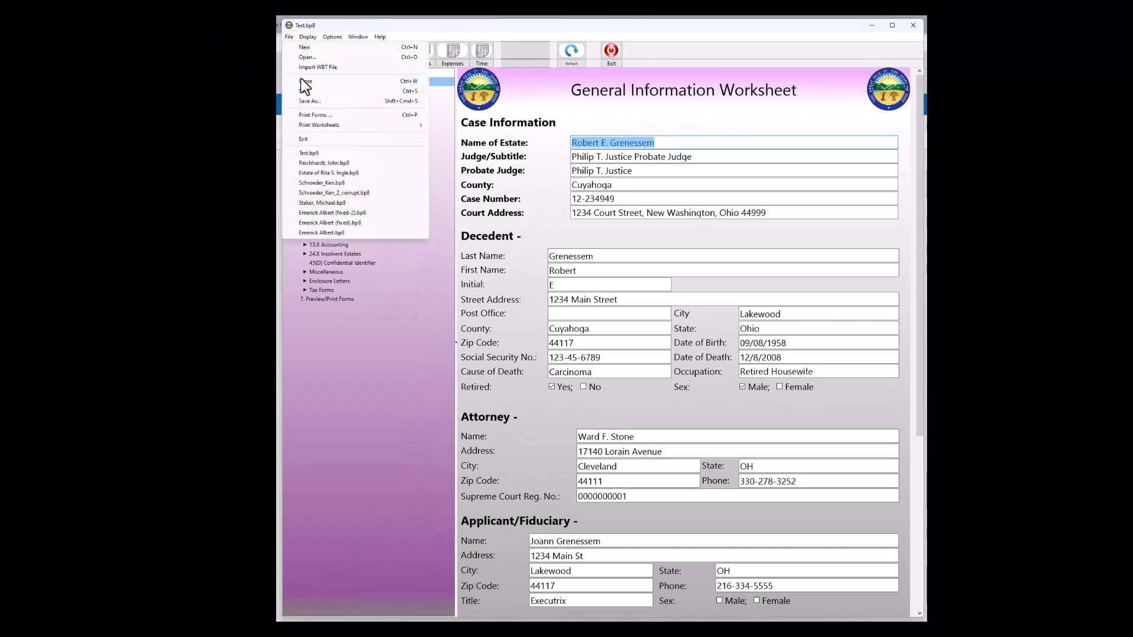
{"action": "left_click", "coordinate": [316, 115]}
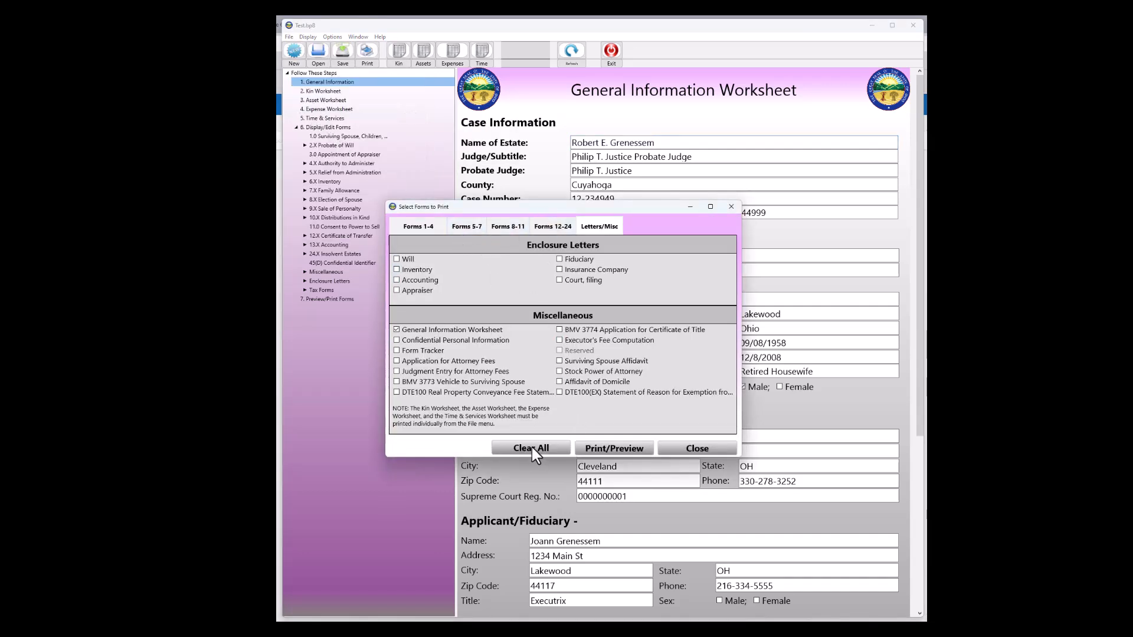
{"action": "left_click", "coordinate": [470, 226]}
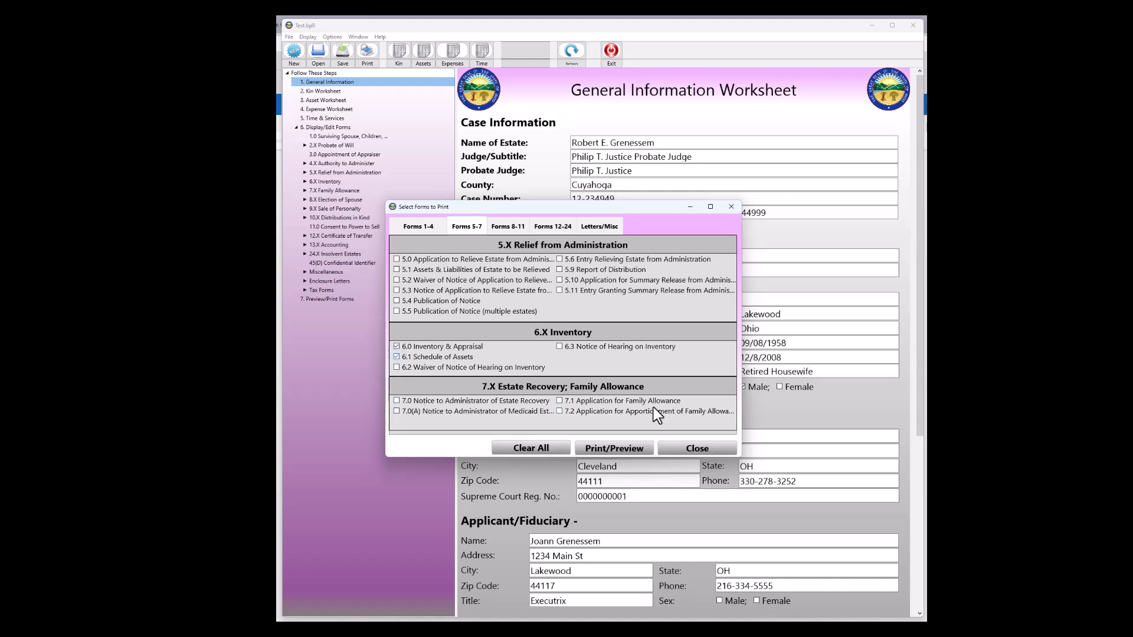
{"action": "left_click", "coordinate": [597, 227]}
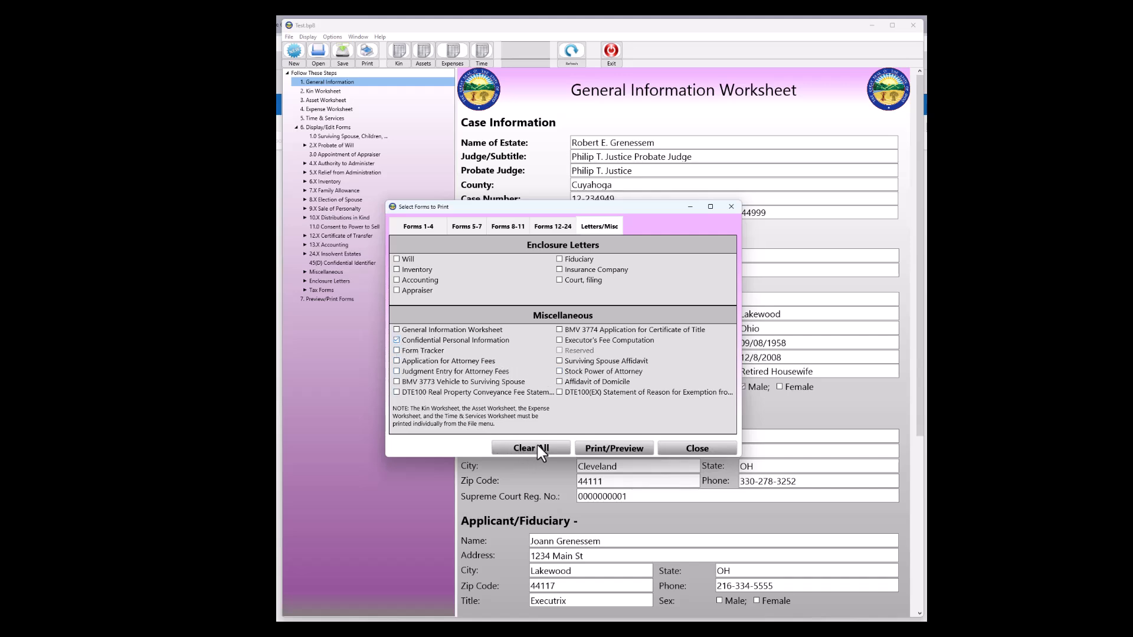
{"action": "left_click", "coordinate": [603, 448]}
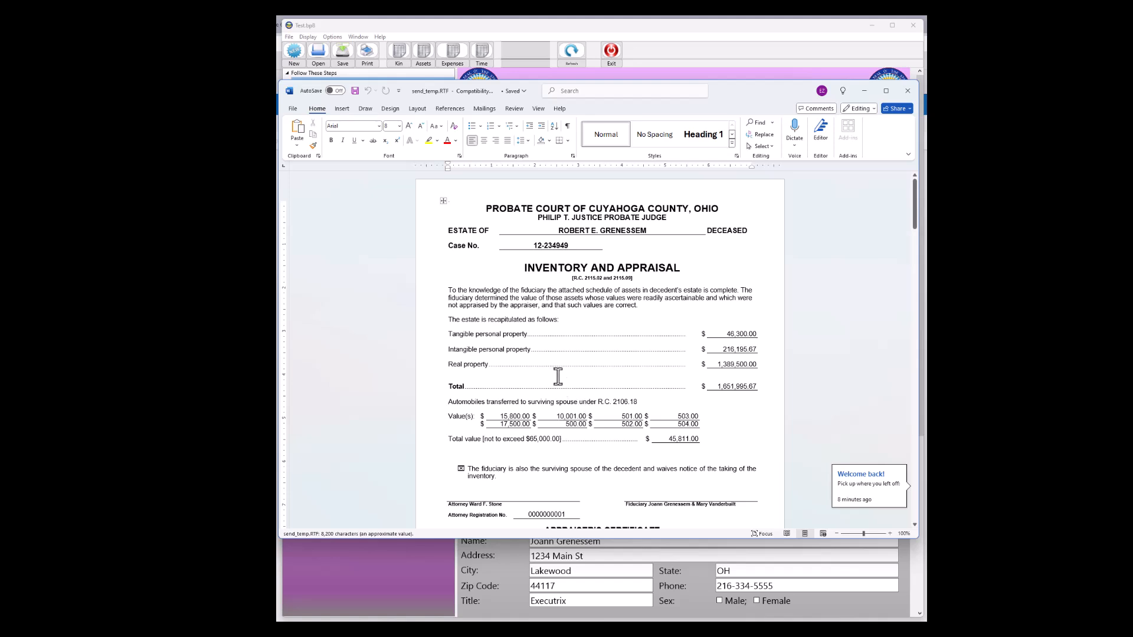
Scroll through the previewed forms to the Confidential Disclosure of Personal Identifiers page
{"action": "scroll", "coordinate": [731, 399], "scroll_direction": "down", "scroll_amount": 3}
{"action": "scroll", "coordinate": [742, 409], "scroll_direction": "down", "scroll_amount": 5}
{"action": "scroll", "coordinate": [742, 409], "scroll_direction": "down", "scroll_amount": 8}
{"action": "scroll", "coordinate": [740, 408], "scroll_direction": "down", "scroll_amount": 8}
{"action": "scroll", "coordinate": [739, 404], "scroll_direction": "down", "scroll_amount": 4}
{"action": "scroll", "coordinate": [738, 403], "scroll_direction": "down", "scroll_amount": 2}
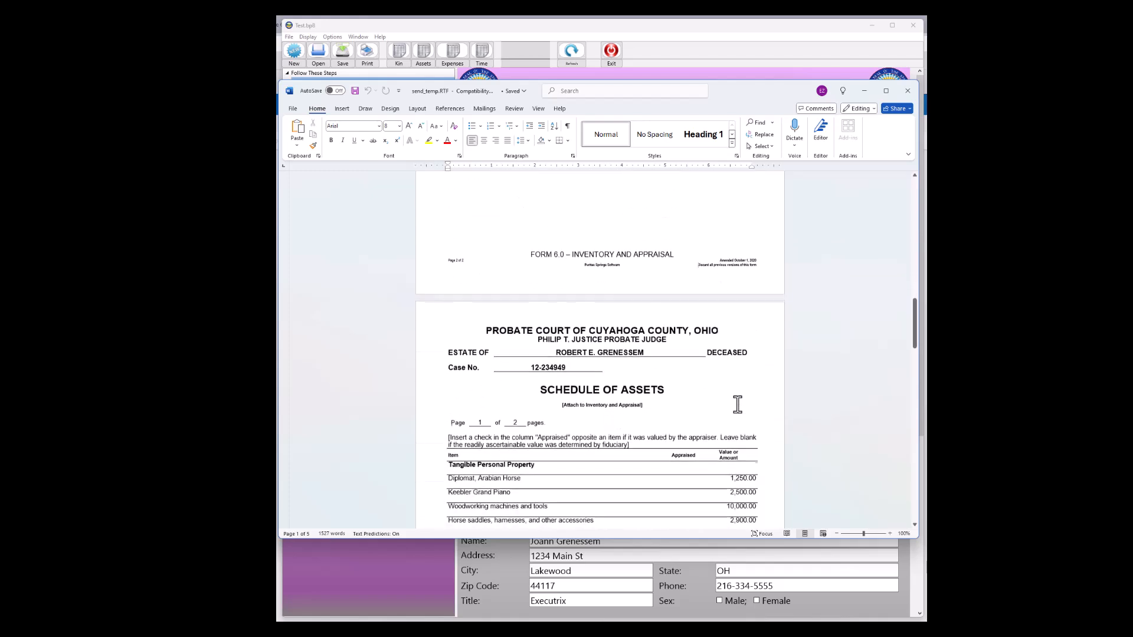
{"action": "scroll", "coordinate": [738, 404], "scroll_direction": "down", "scroll_amount": 8}
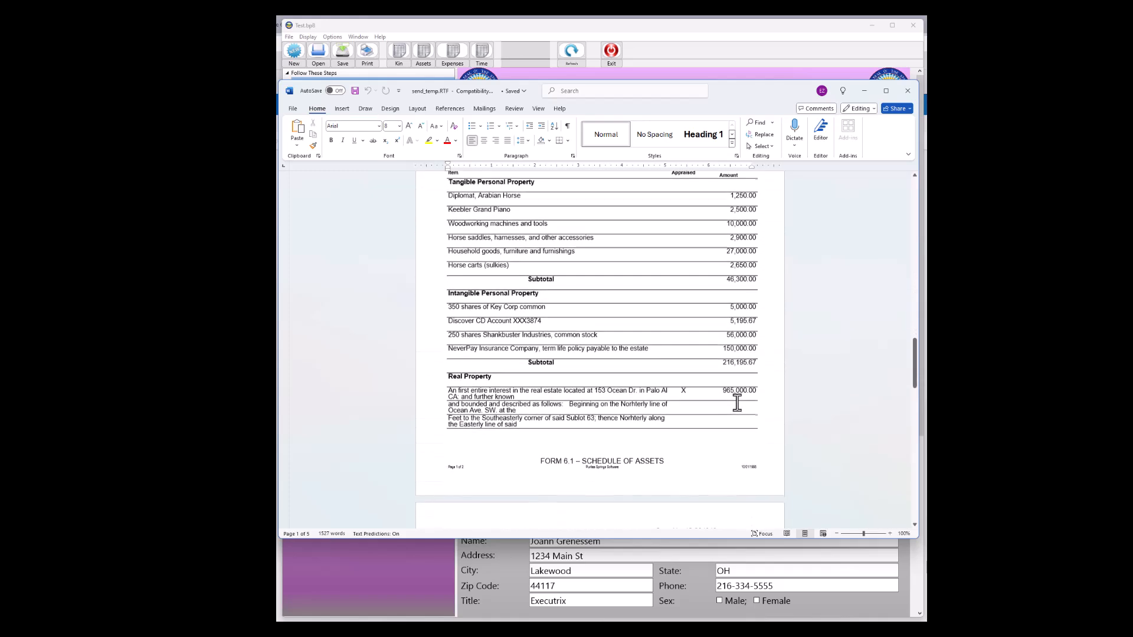
{"action": "scroll", "coordinate": [736, 403], "scroll_direction": "down", "scroll_amount": 11}
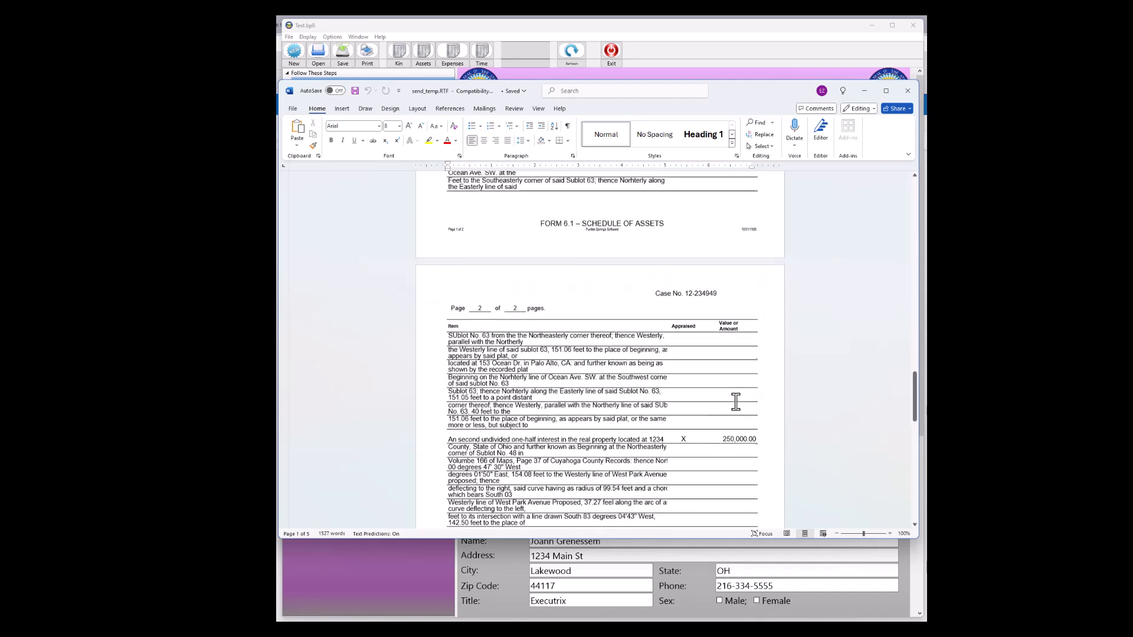
{"action": "scroll", "coordinate": [736, 404], "scroll_direction": "down", "scroll_amount": 2}
{"action": "scroll", "coordinate": [736, 403], "scroll_direction": "down", "scroll_amount": 3}
{"action": "scroll", "coordinate": [736, 401], "scroll_direction": "down", "scroll_amount": 1}
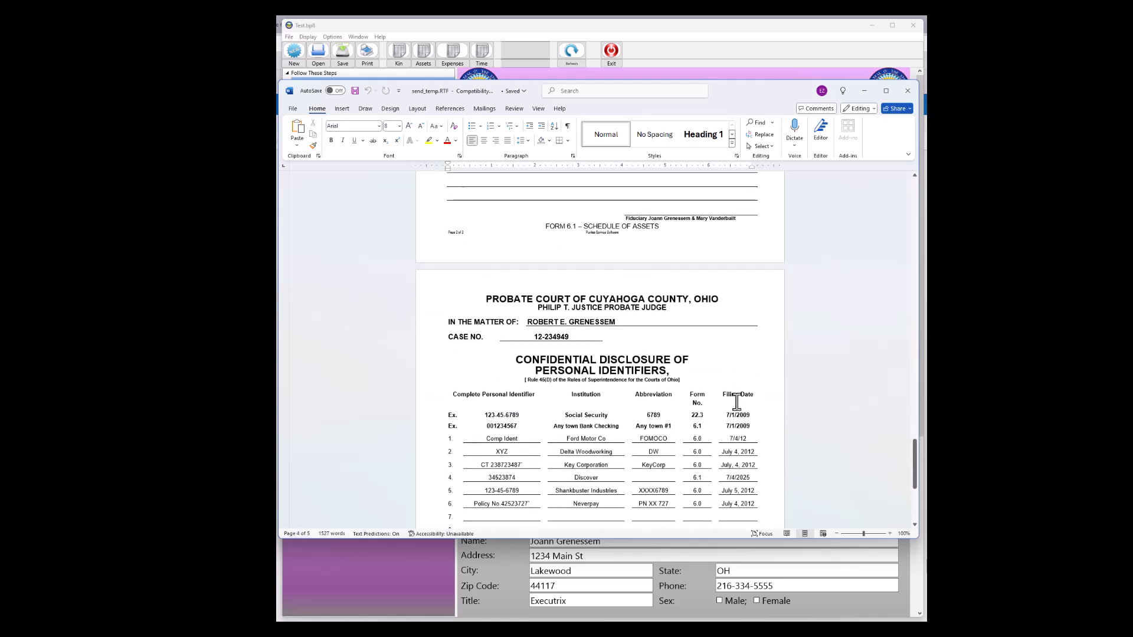
{"action": "scroll", "coordinate": [737, 402], "scroll_direction": "down", "scroll_amount": 3}
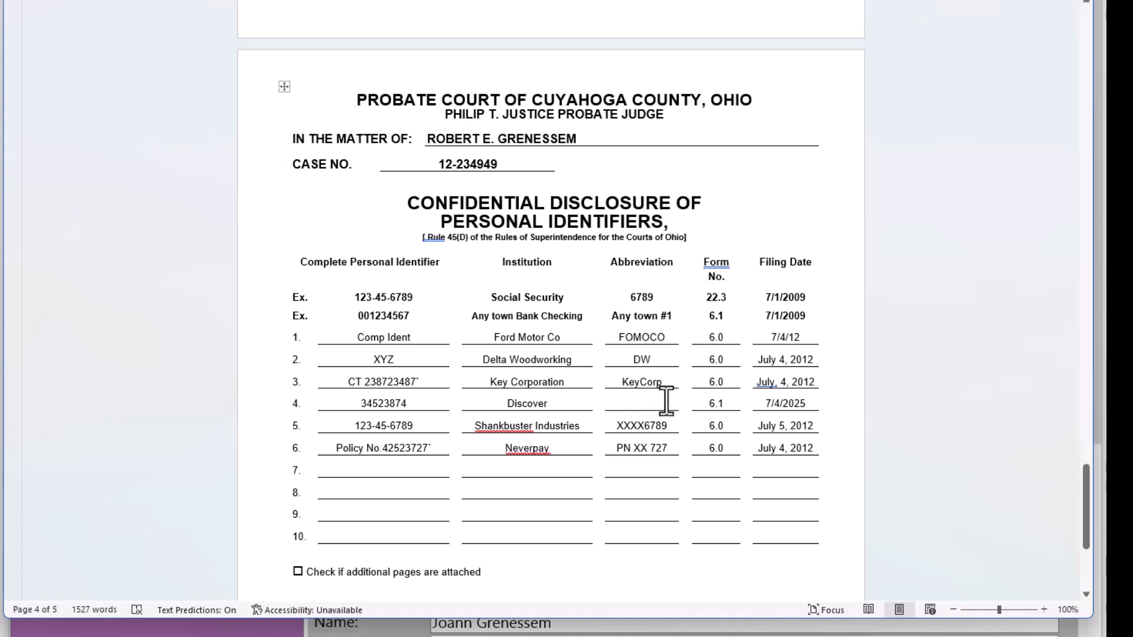
{"action": "scroll", "coordinate": [677, 363], "scroll_direction": "down", "scroll_amount": 5}
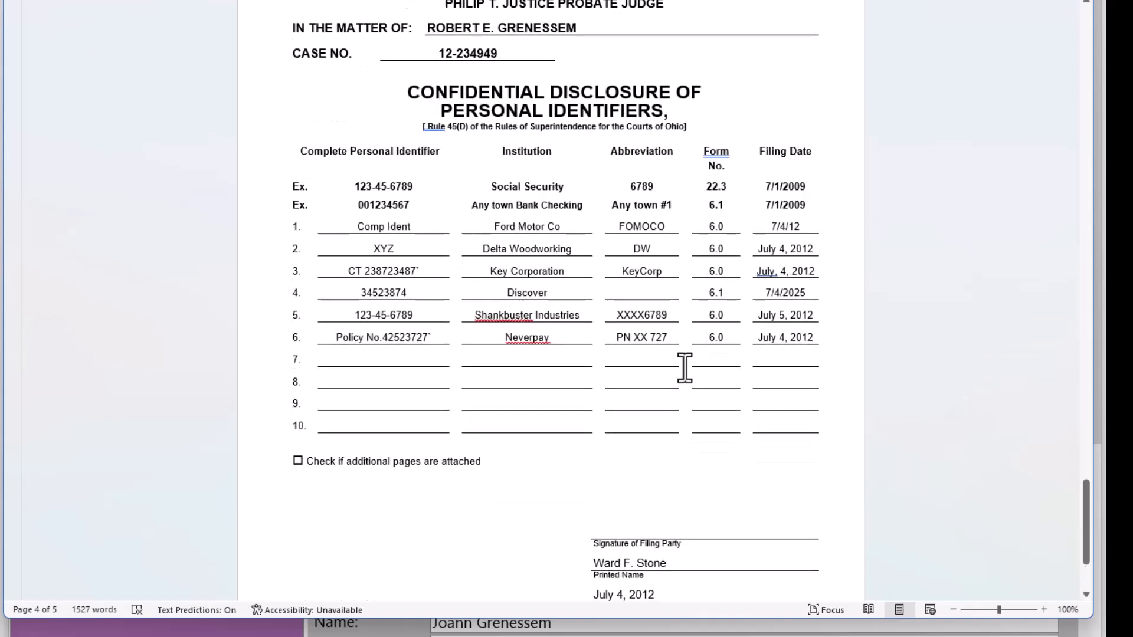
{"action": "scroll", "coordinate": [684, 367], "scroll_direction": "up", "scroll_amount": 5}
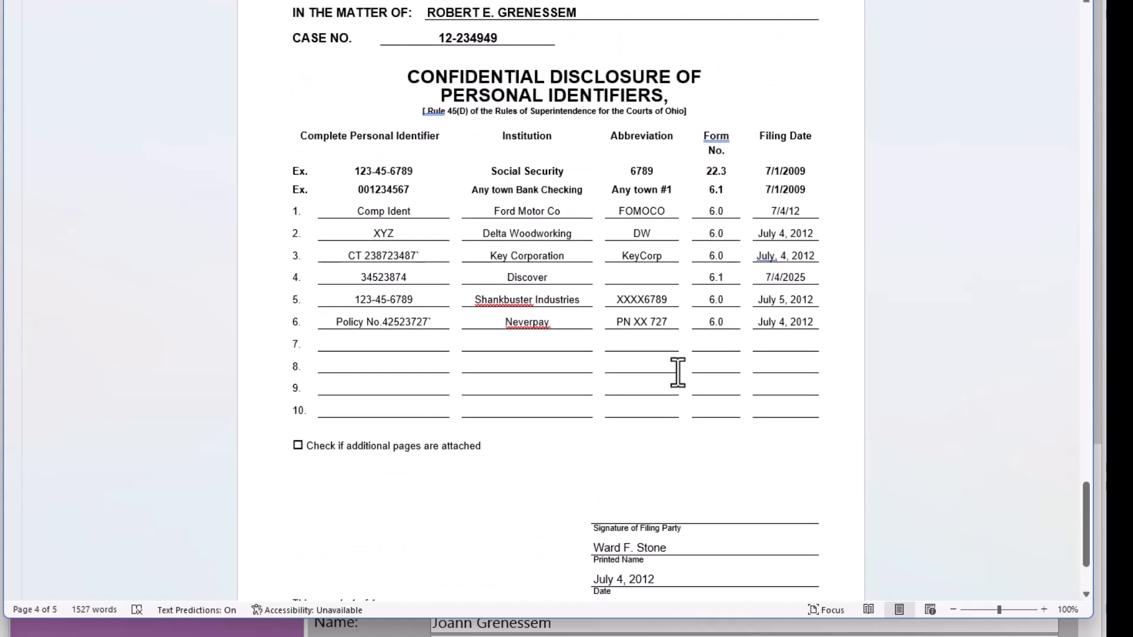
{"action": "scroll", "coordinate": [676, 372], "scroll_direction": "up", "scroll_amount": 6}
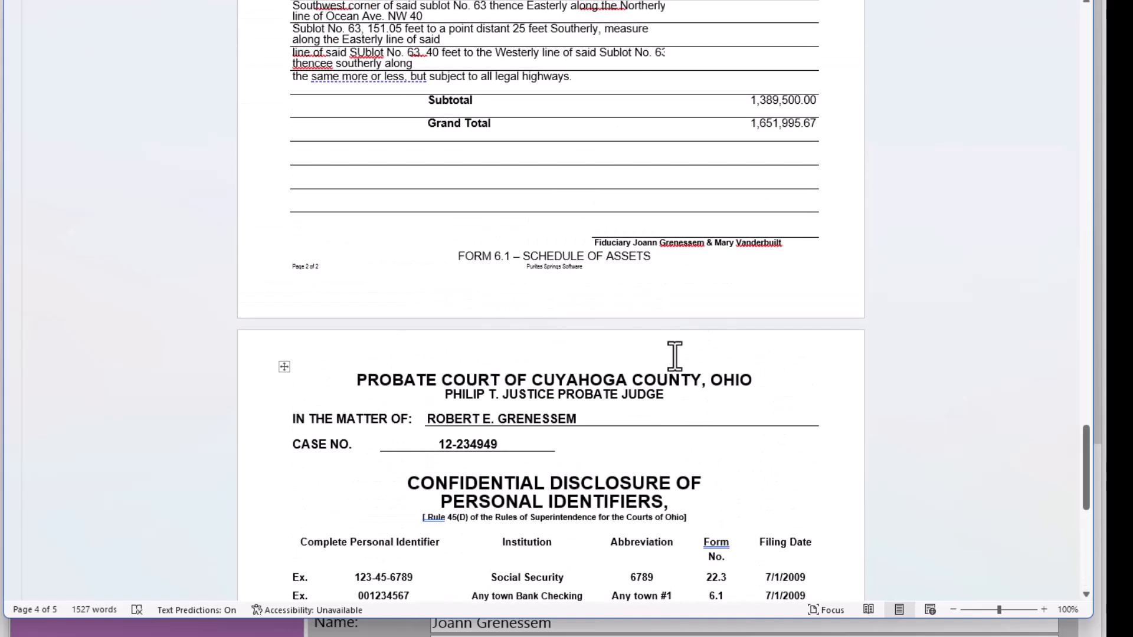
{"action": "scroll", "coordinate": [674, 356], "scroll_direction": "up", "scroll_amount": 3}
{"action": "scroll", "coordinate": [673, 361], "scroll_direction": "down", "scroll_amount": 5}
{"action": "scroll", "coordinate": [674, 362], "scroll_direction": "down", "scroll_amount": 3}
{"action": "scroll", "coordinate": [675, 372], "scroll_direction": "up", "scroll_amount": 7}
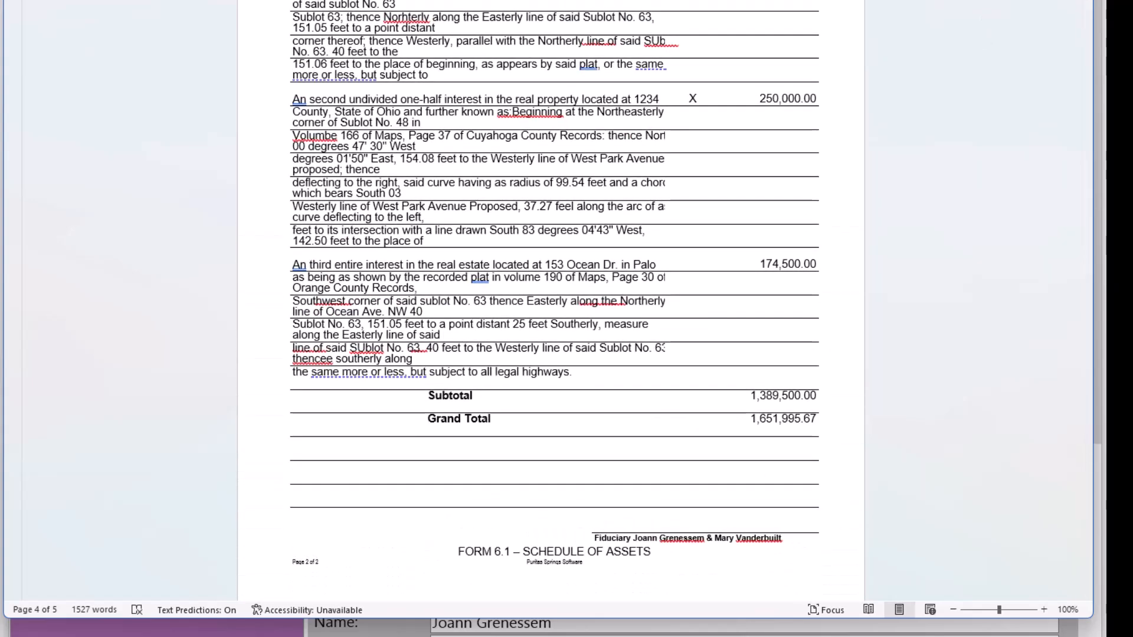
Close the Word preview and open the 45(D) Confidential Identifier form
{"action": "key", "text": "alt+F4"}
{"action": "left_click", "coordinate": [132, 150]}
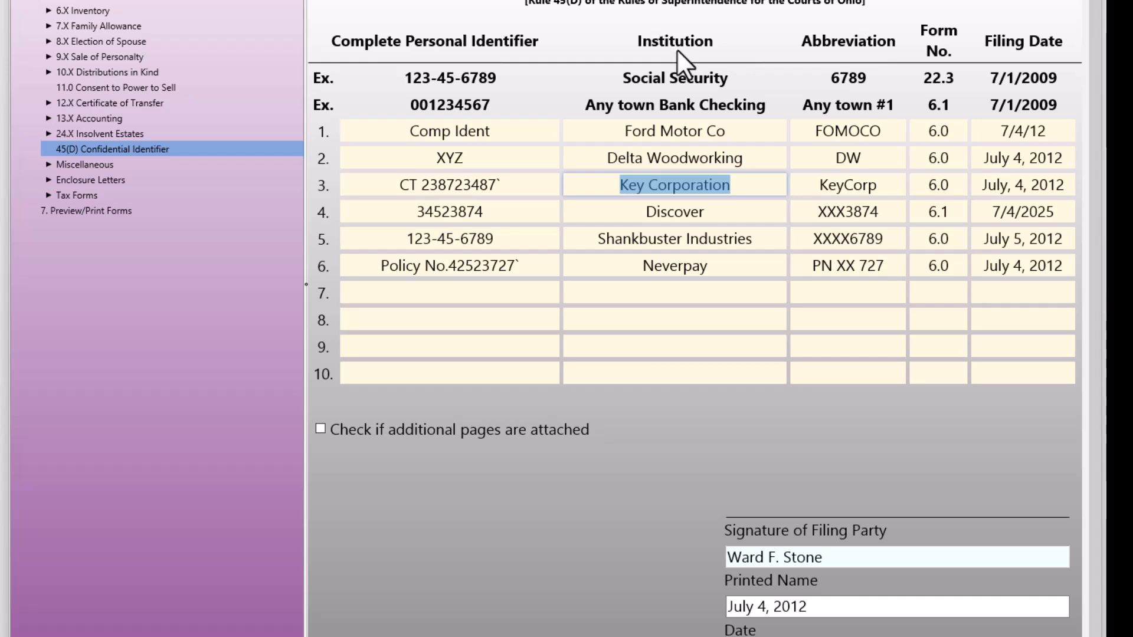
{"action": "left_click", "coordinate": [23, 0]}
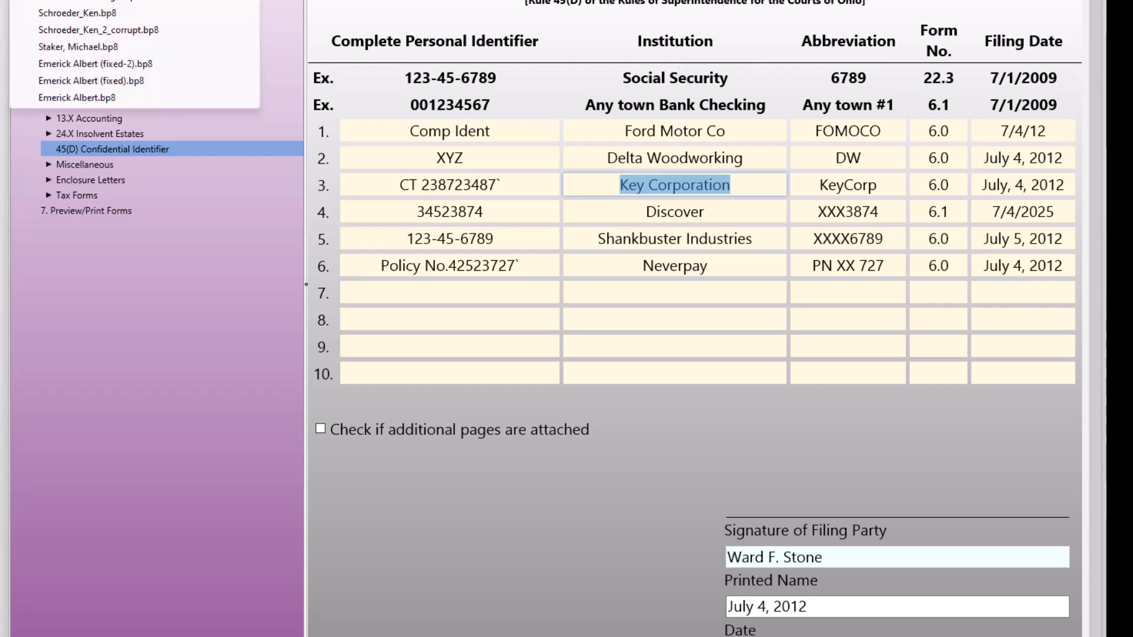
{"action": "left_click", "coordinate": [82, 0]}
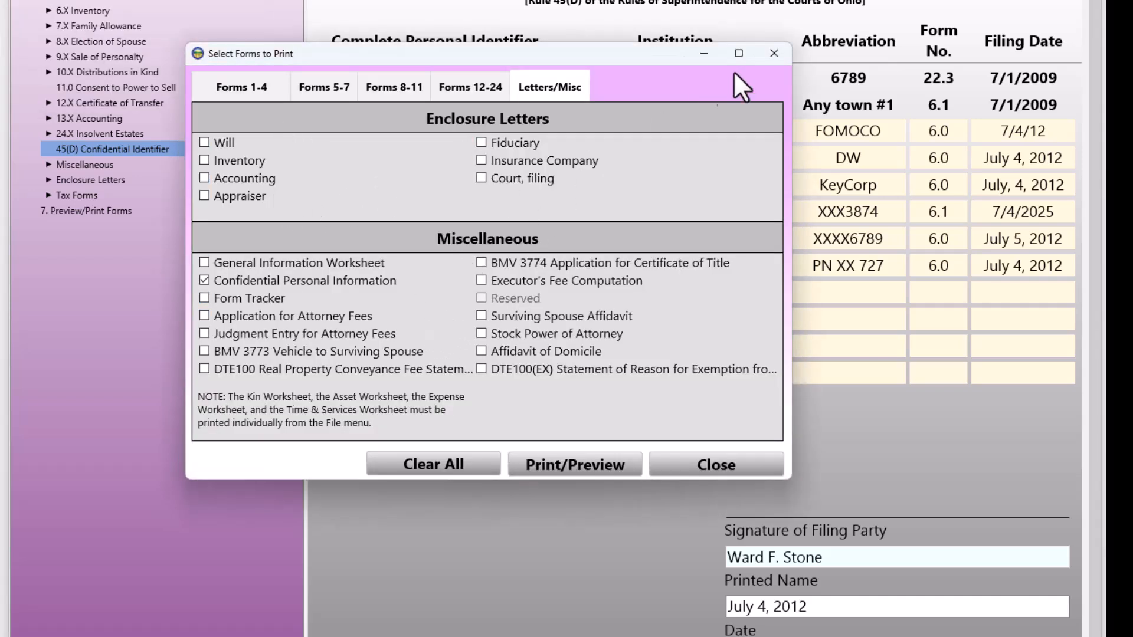
{"action": "left_click", "coordinate": [774, 54]}
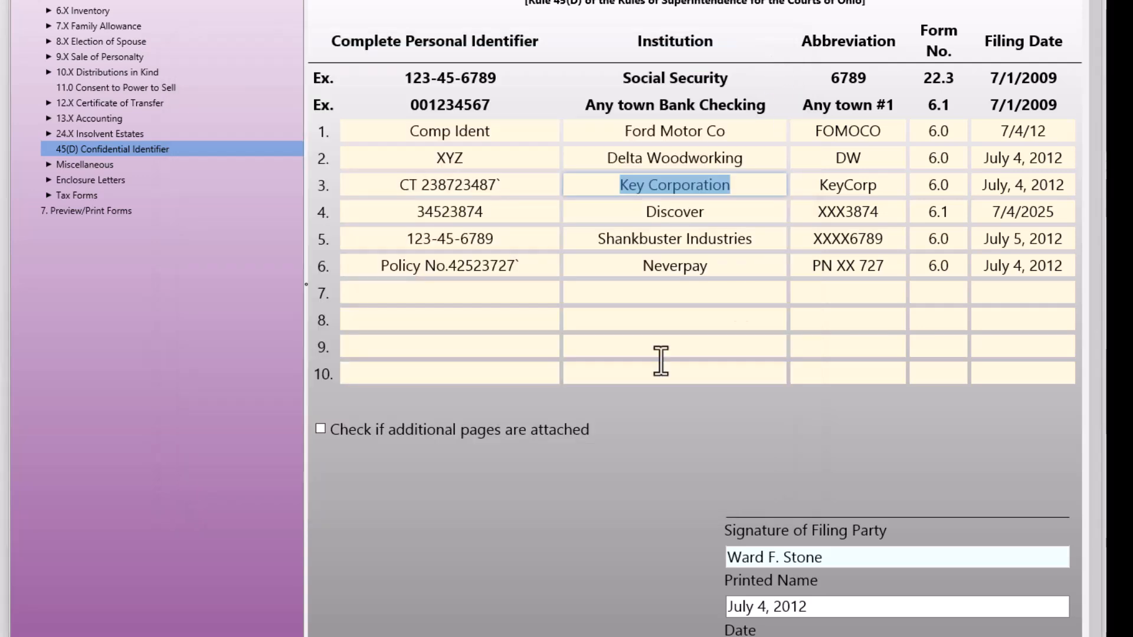
Open form 12.2 Entry Issuing Certificate for Entry No. 1
{"action": "left_click", "coordinate": [675, 208]}
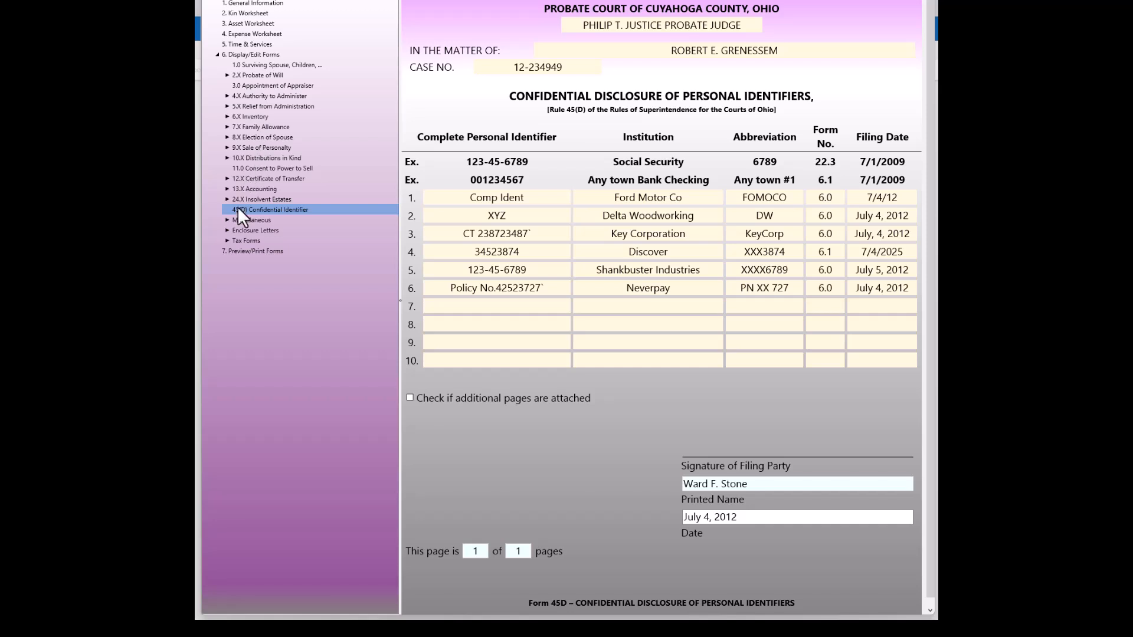
{"action": "double_click", "coordinate": [257, 178]}
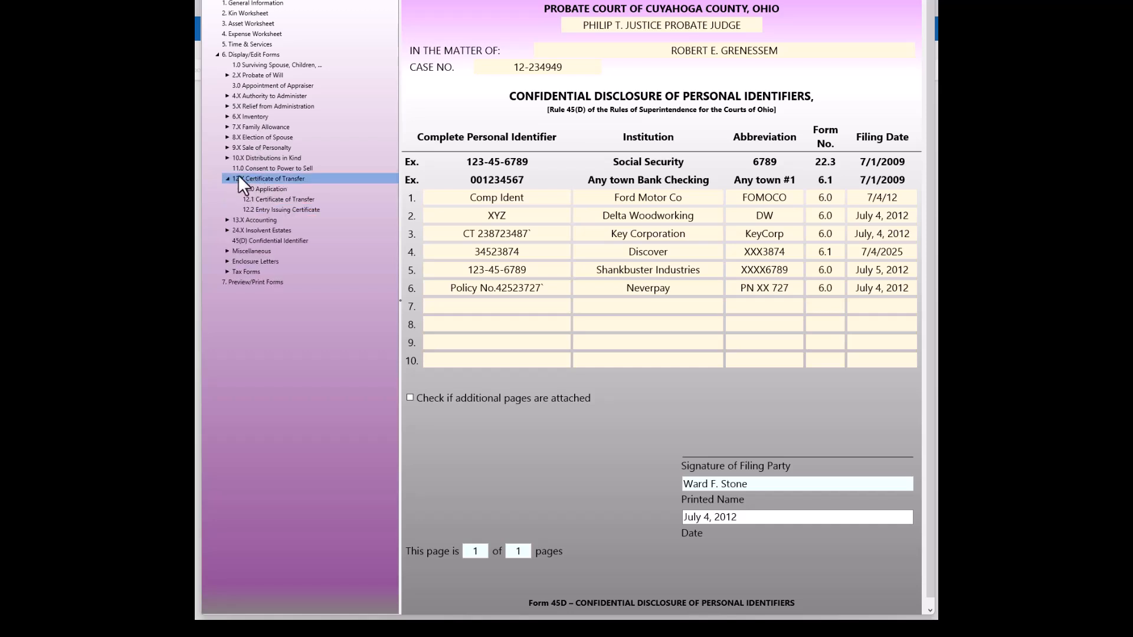
{"action": "left_click", "coordinate": [267, 210]}
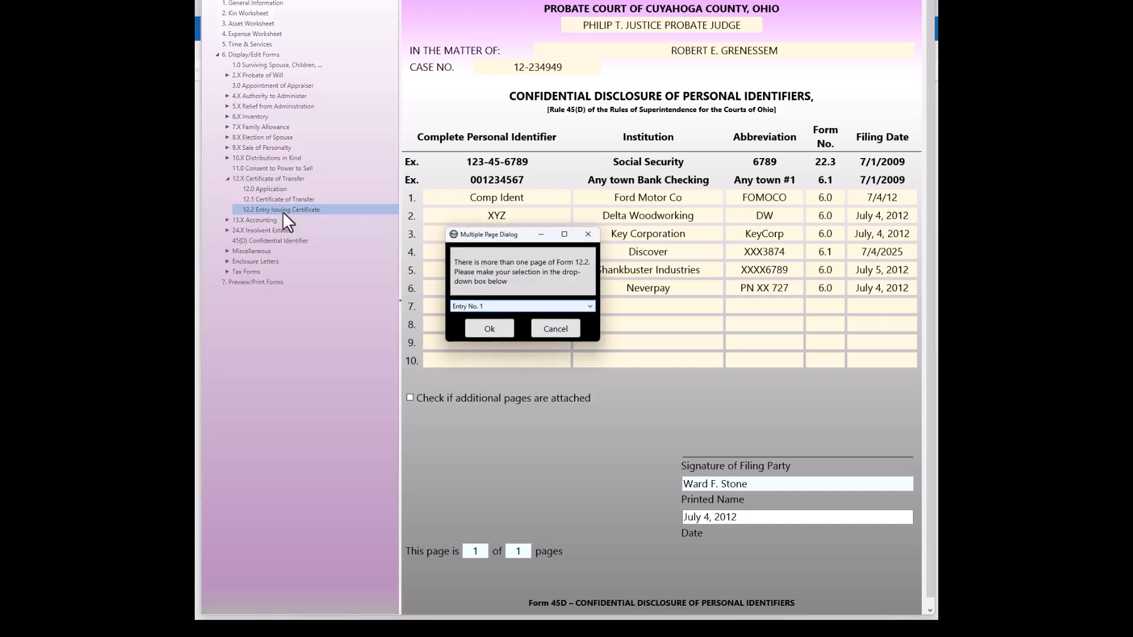
{"action": "left_click", "coordinate": [490, 328]}
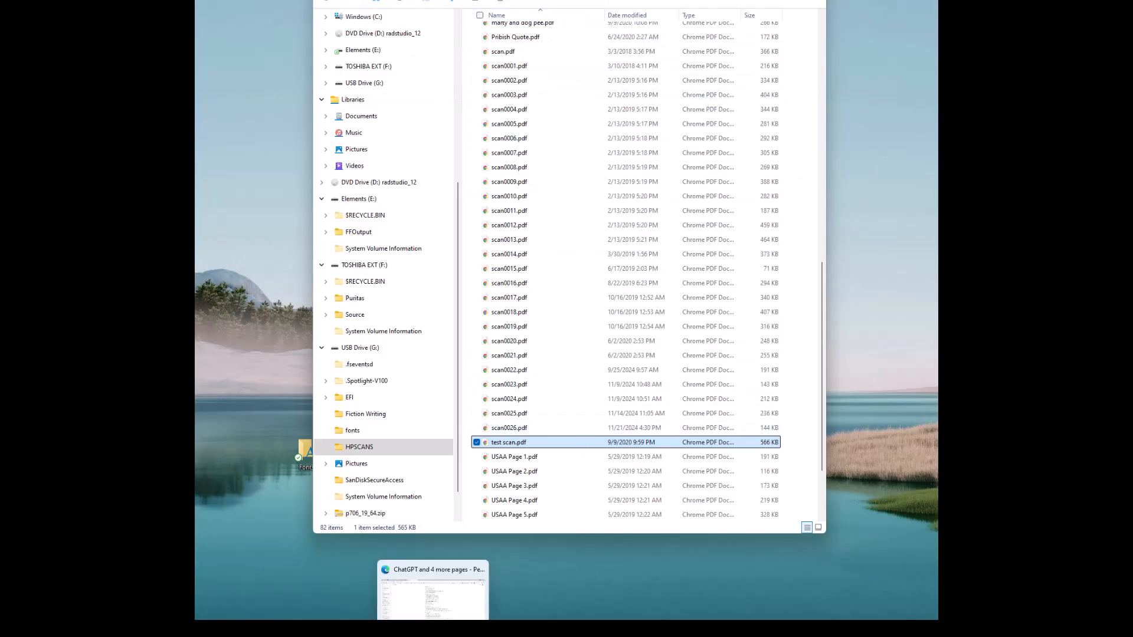
Switch to the RTF folder in File Explorer and toggle its preview pane with page2.rtf selected
{"action": "mouse_move", "coordinate": [501, 630]}
{"action": "left_click", "coordinate": [522, 596]}
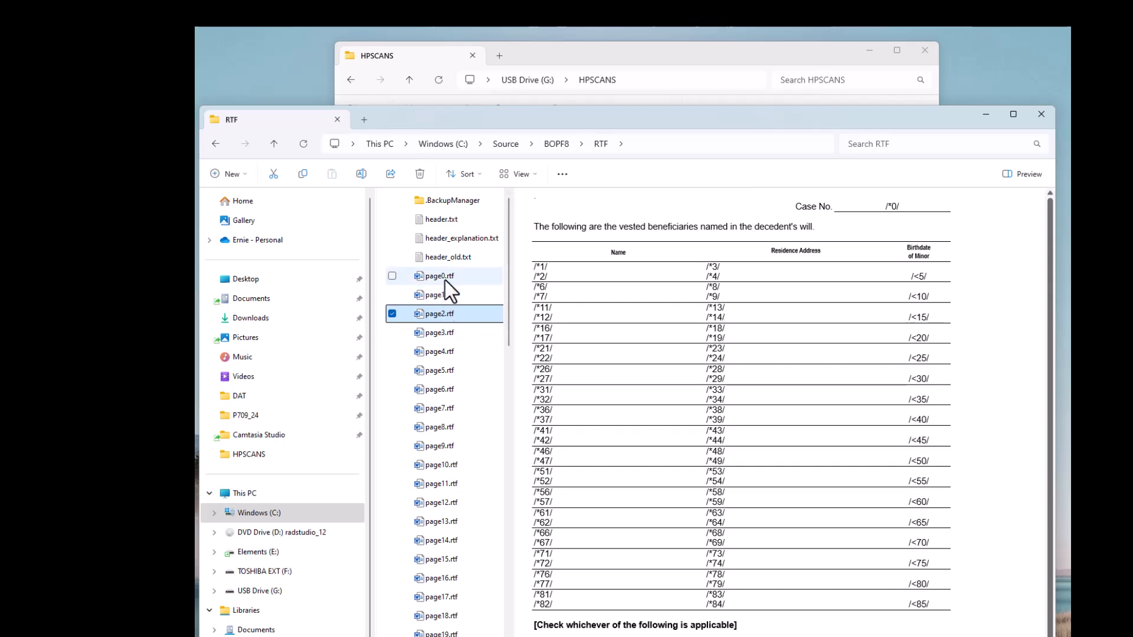
{"action": "left_click", "coordinate": [1017, 176]}
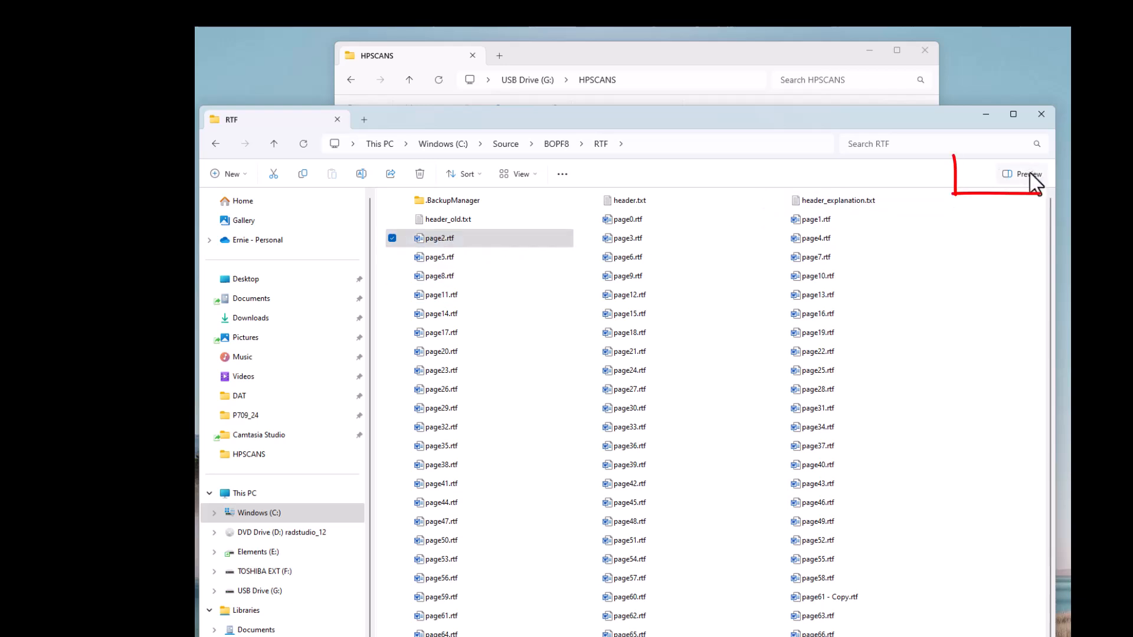
{"action": "left_click", "coordinate": [436, 239]}
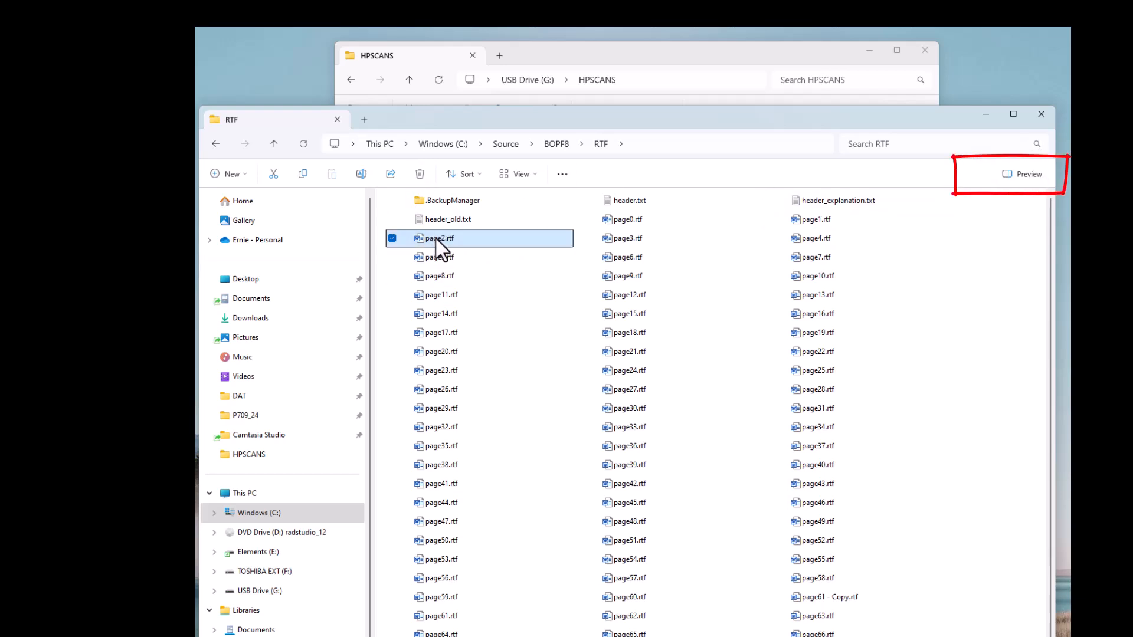
{"action": "left_click", "coordinate": [1020, 175]}
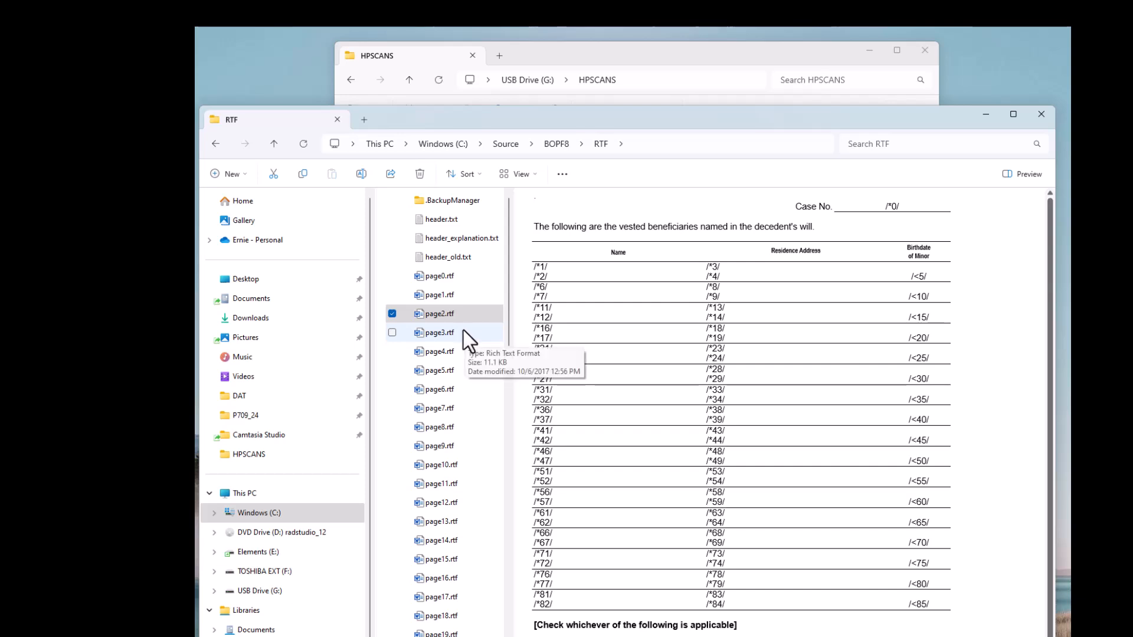
Step through the RTF files one by one in the preview pane, reading the form name at the bottom of each
{"action": "left_click", "coordinate": [440, 315]}
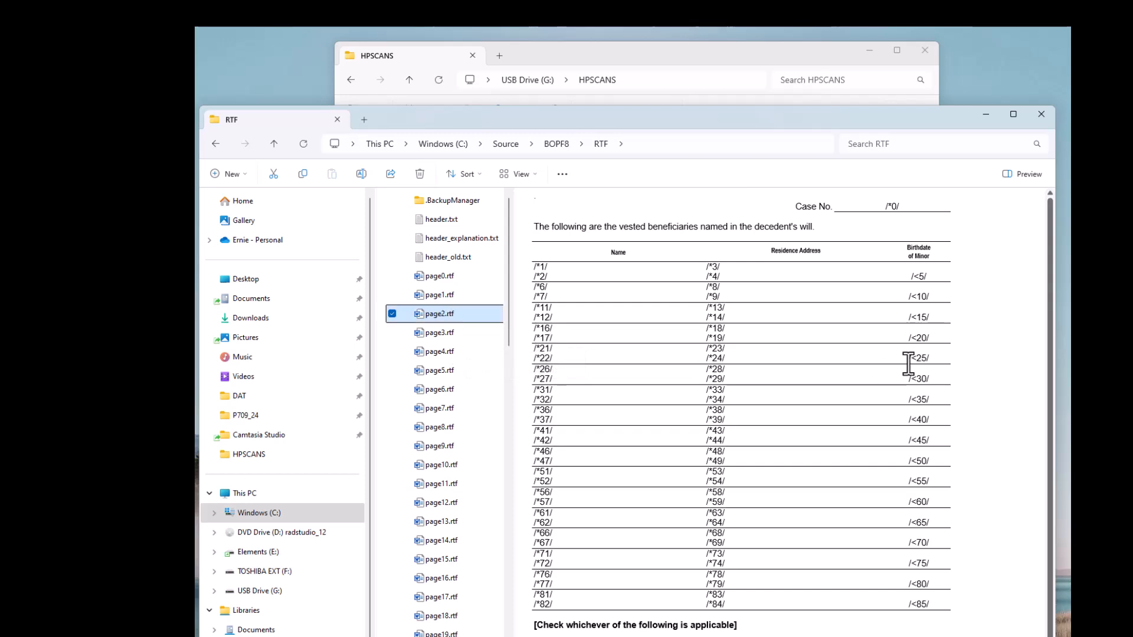
{"action": "key", "text": "Down"}
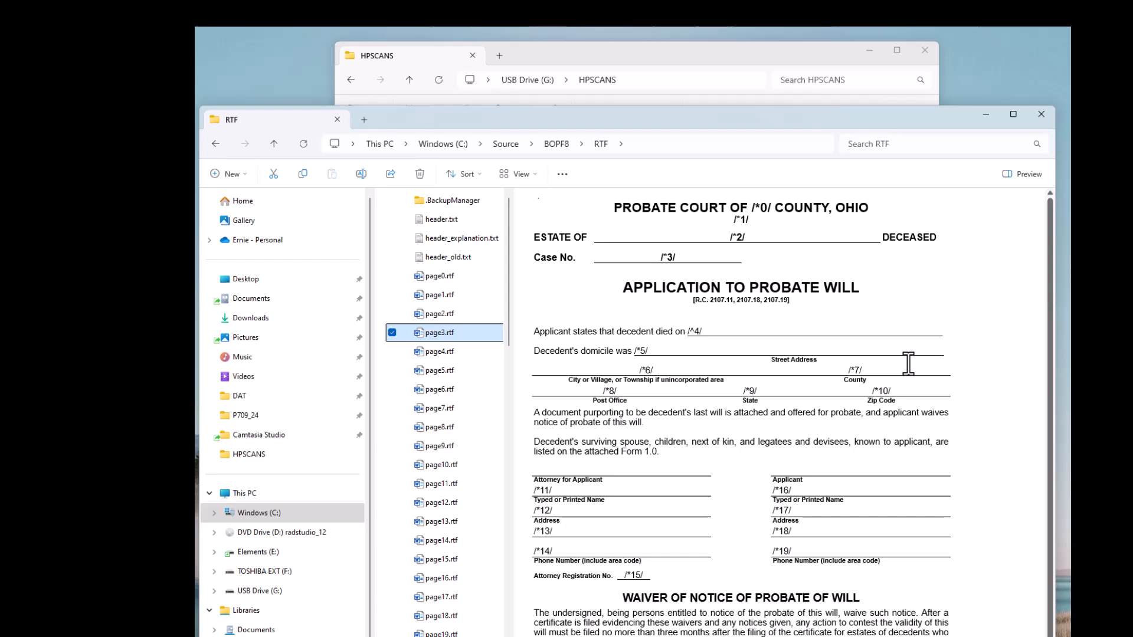
{"action": "key", "text": "Down"}
{"action": "key", "text": "Down"}
{"action": "key", "text": "Down"}
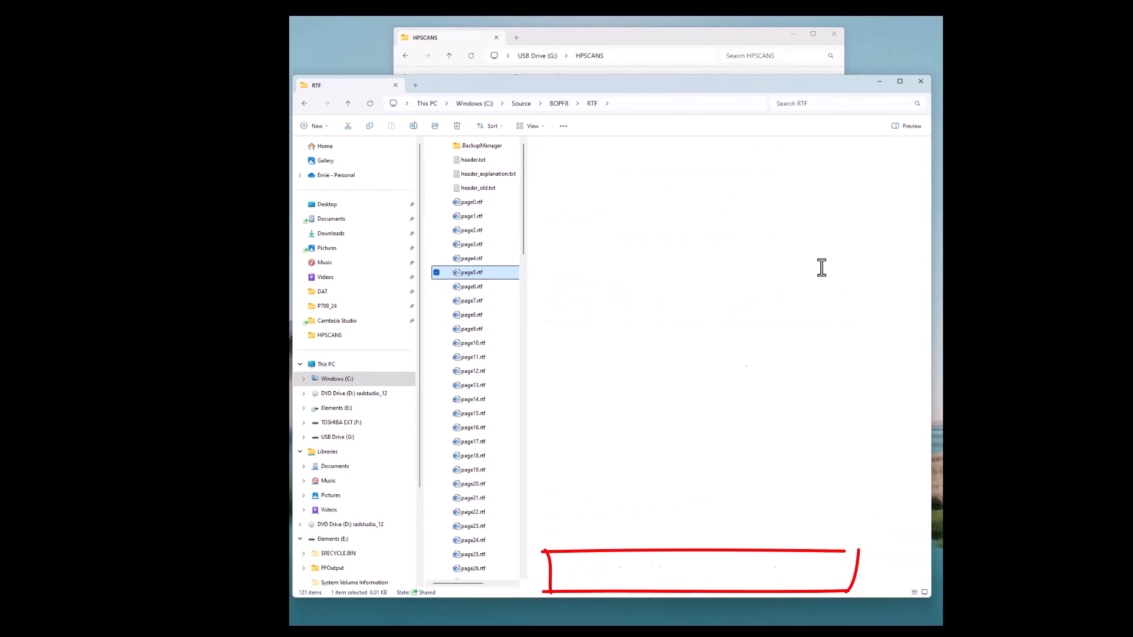
{"action": "key", "text": "Down"}
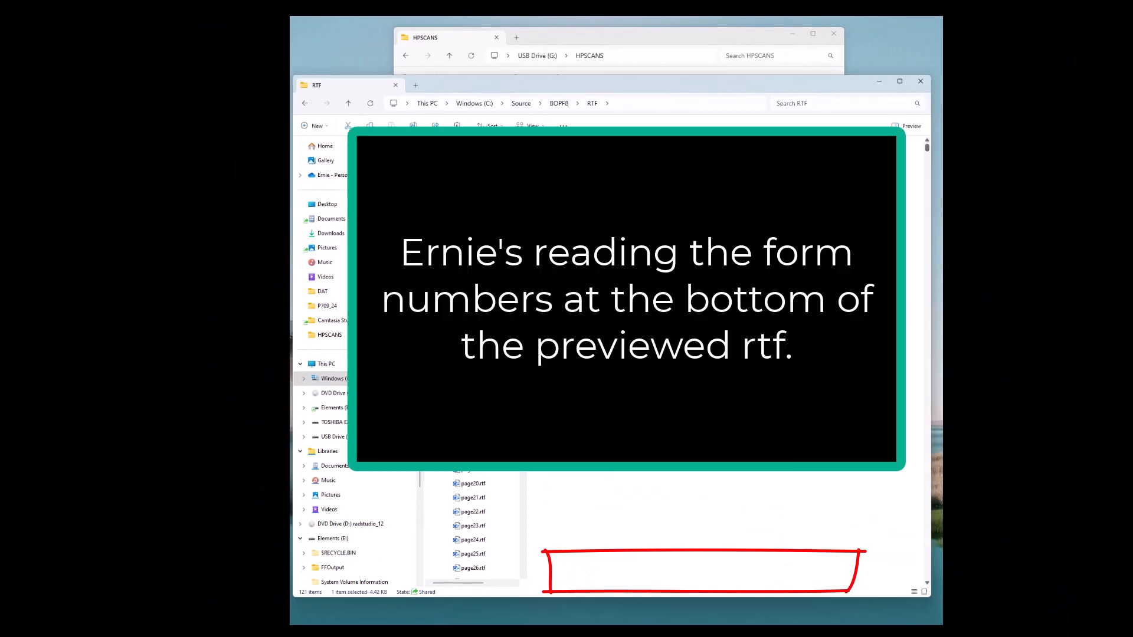
{"action": "key", "text": "Down"}
{"action": "key", "text": "Down"}
{"action": "key", "text": "Down"}
{"action": "key", "text": "Down"}
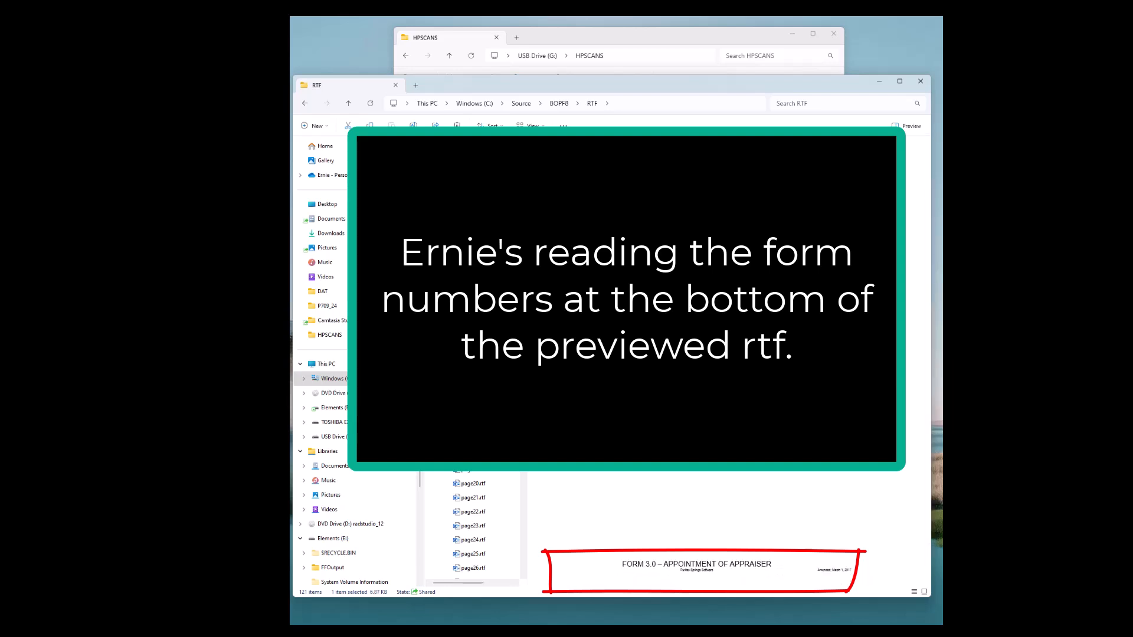
{"action": "key", "text": "Down"}
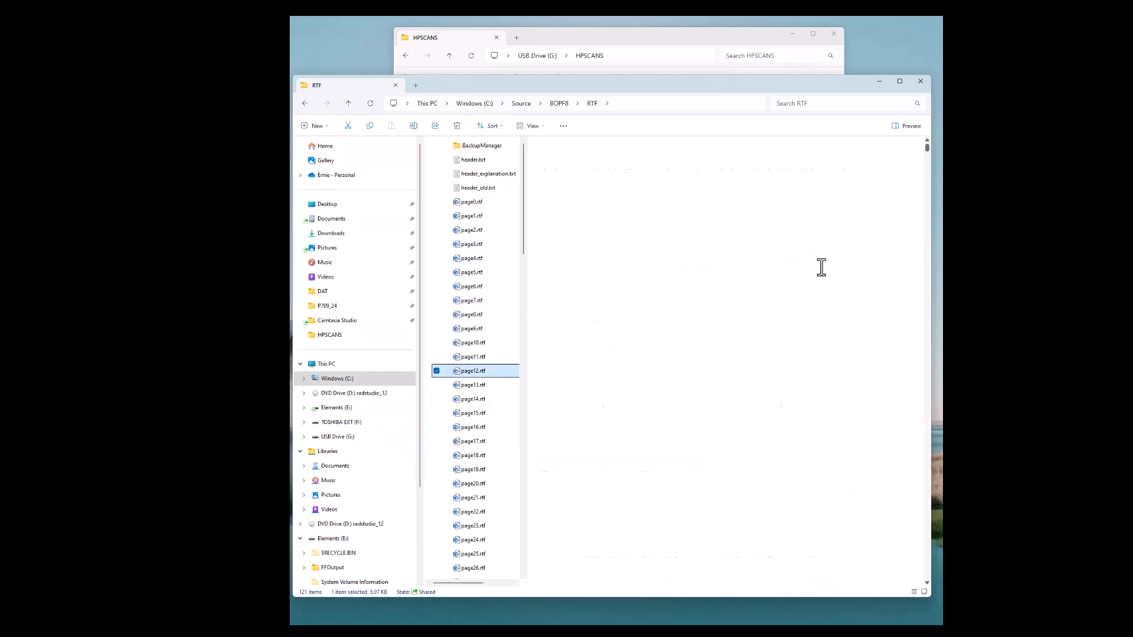
{"action": "key", "text": "Down"}
{"action": "key", "text": "Down"}
{"action": "key", "text": "Down"}
{"action": "key", "text": "Down"}
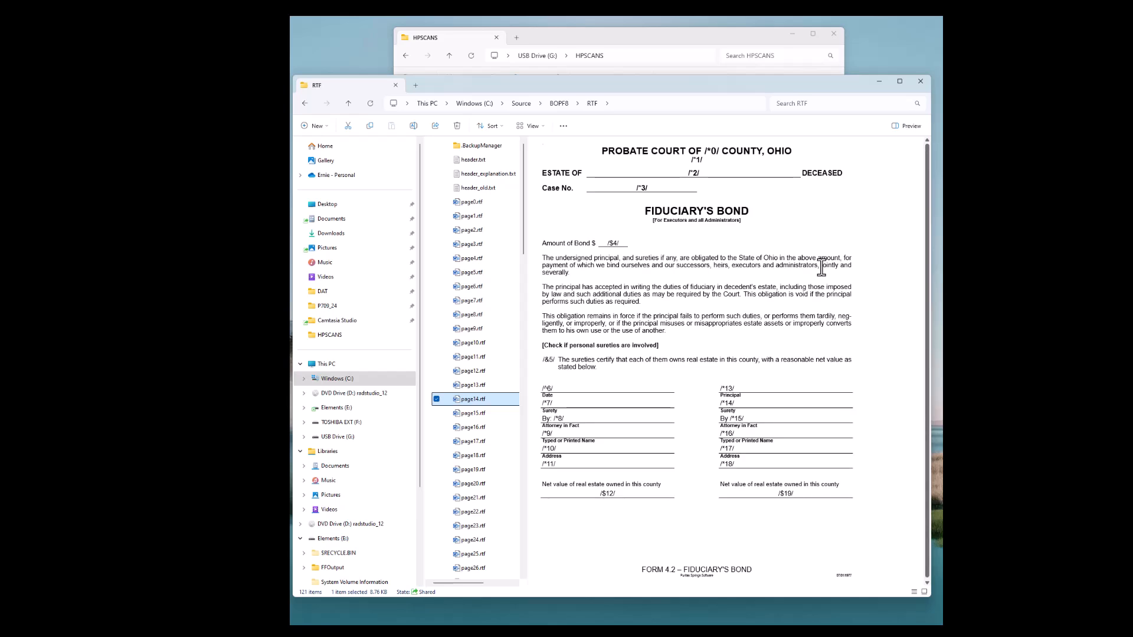
{"action": "key", "text": "Down"}
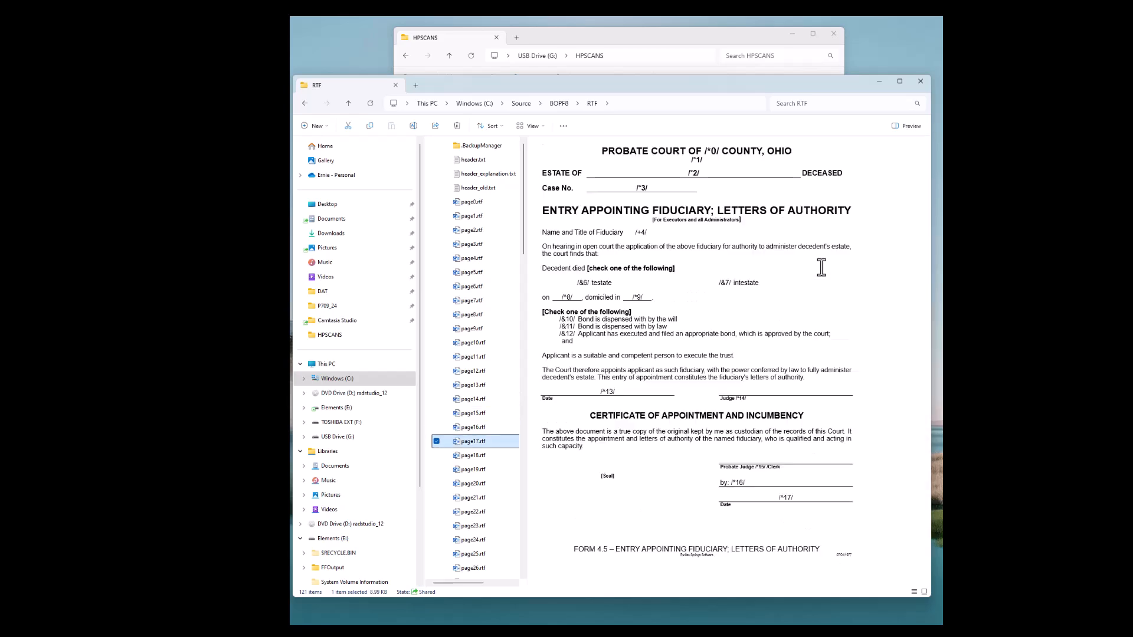
{"action": "key", "text": "Down"}
{"action": "key", "text": "Down"}
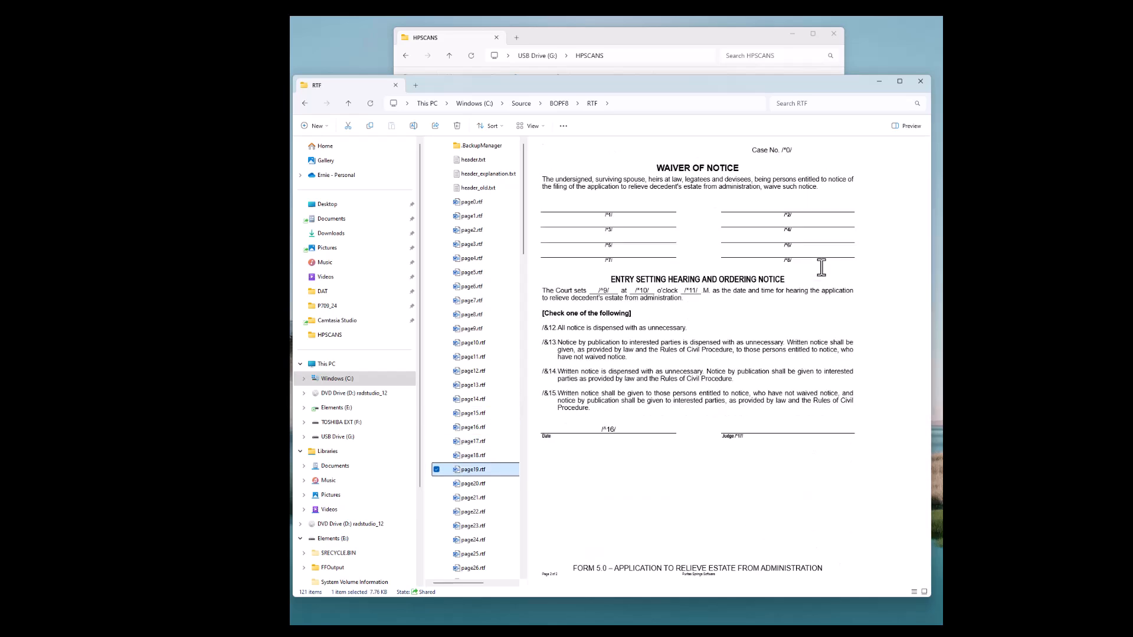
{"action": "key", "text": "Down"}
{"action": "key", "text": "Down"}
{"action": "key", "text": "Down"}
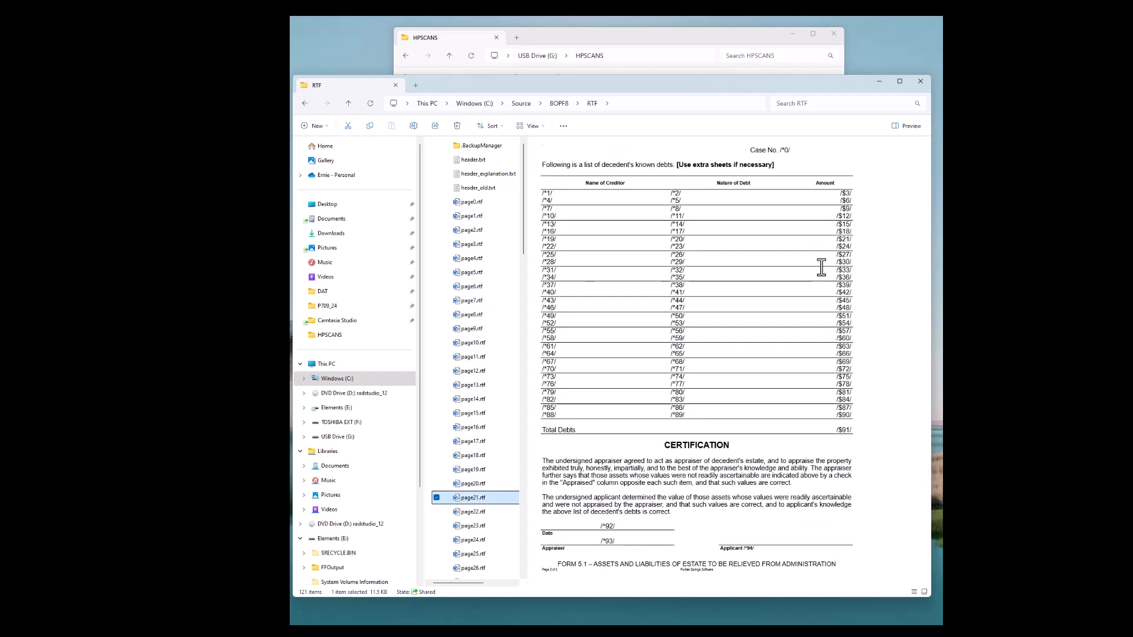
{"action": "key", "text": "Down"}
{"action": "key", "text": "Down"}
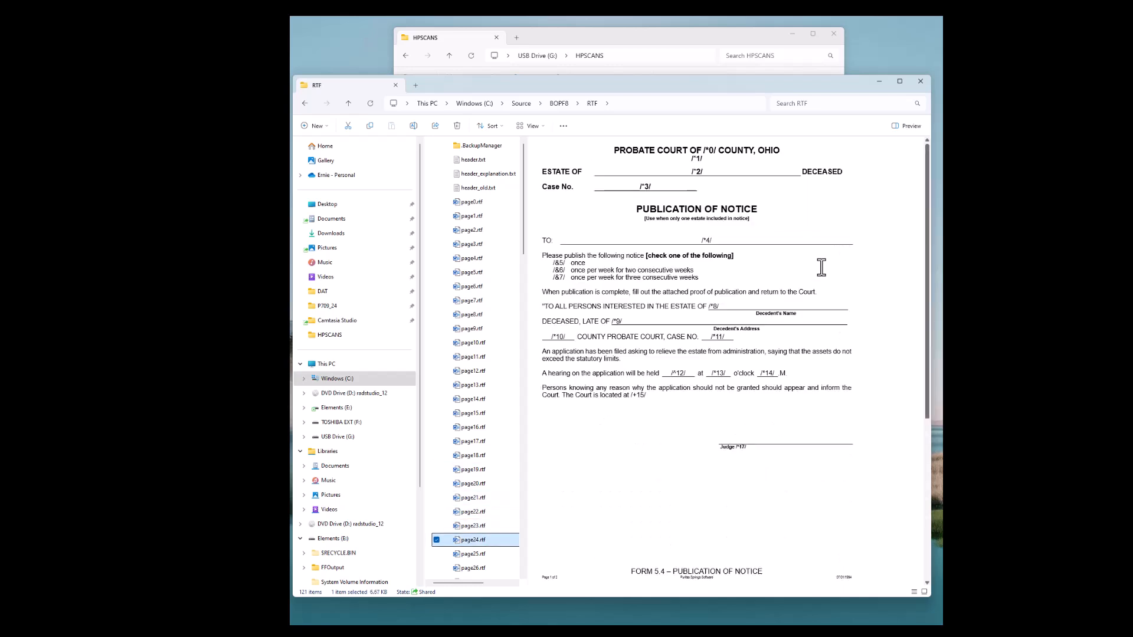
{"action": "key", "text": "Down"}
{"action": "key", "text": "Down"}
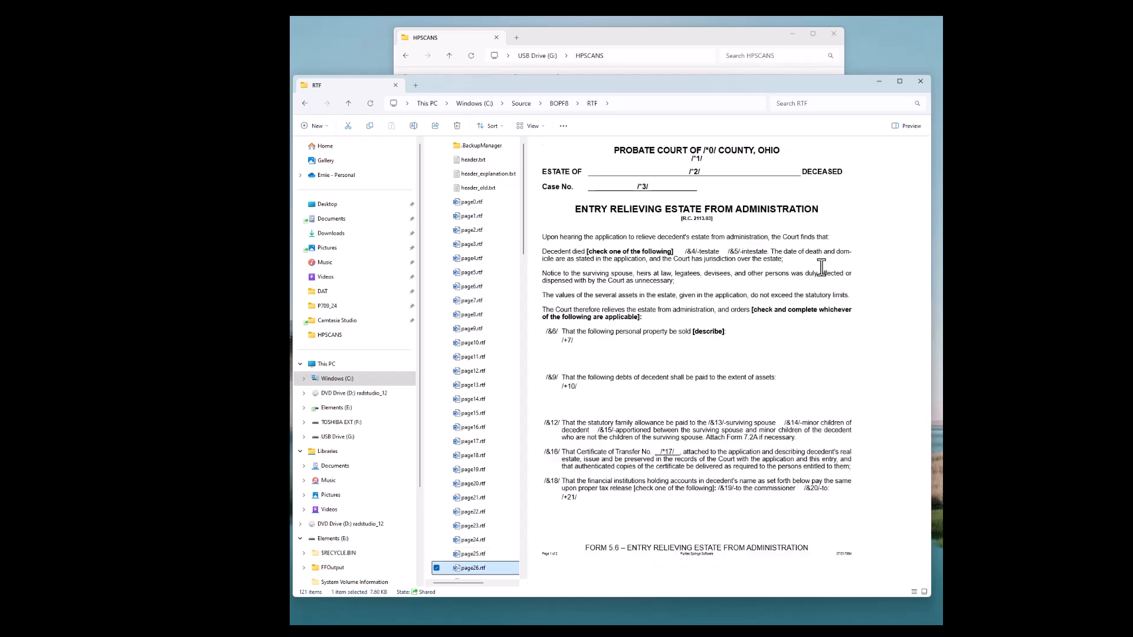
{"action": "key", "text": "Down"}
{"action": "key", "text": "Down"}
{"action": "key", "text": "Down"}
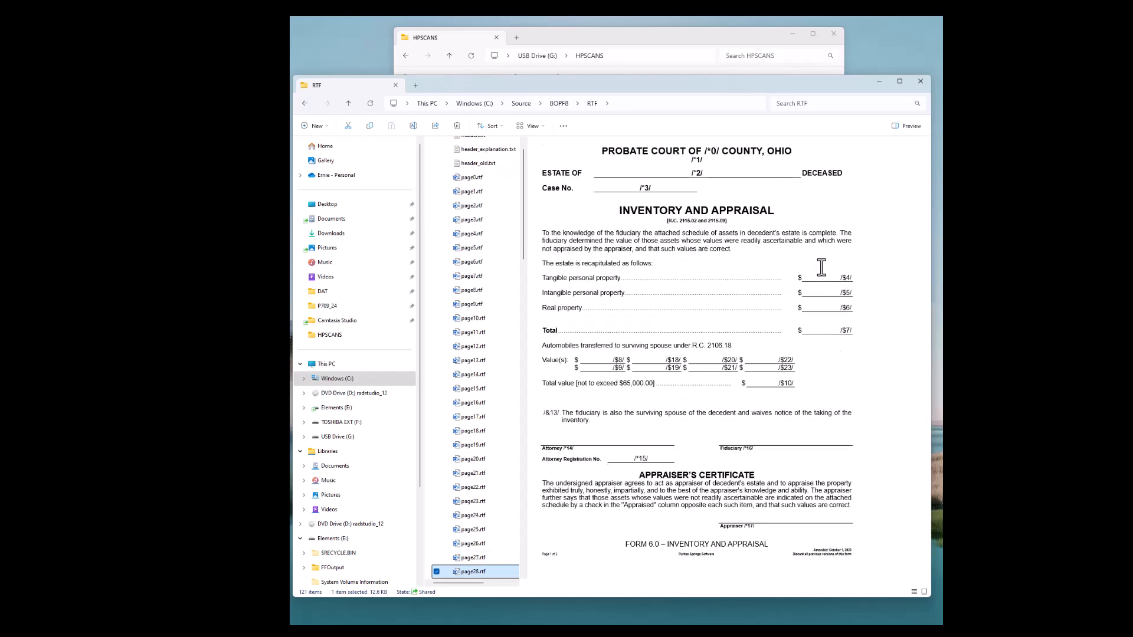
{"action": "key", "text": "Down"}
{"action": "key", "text": "Down"}
{"action": "key", "text": "Down"}
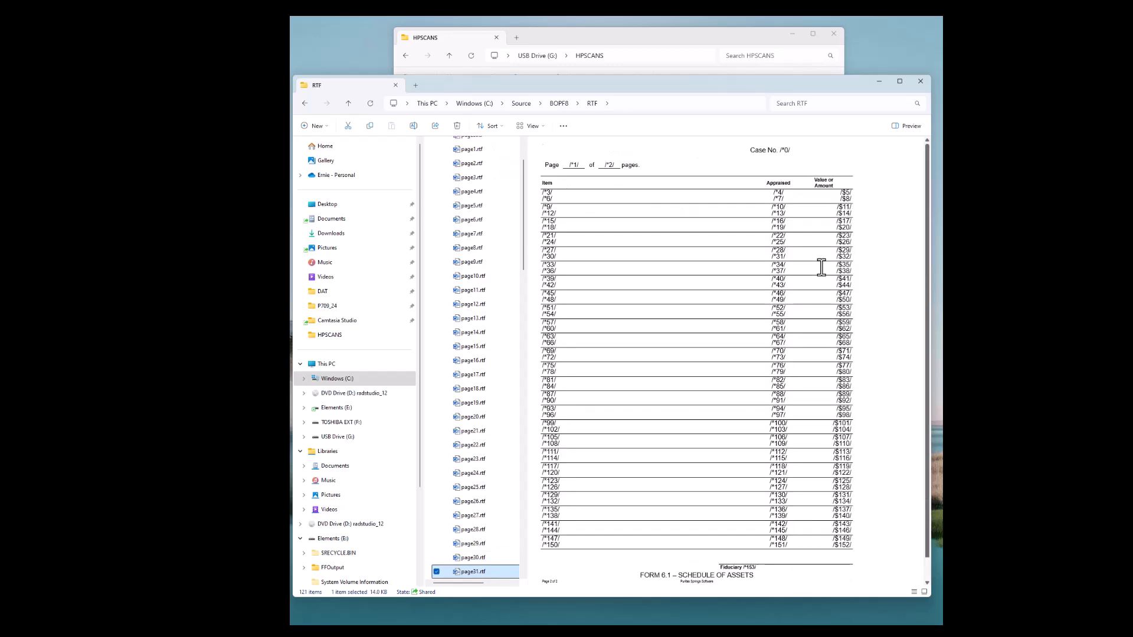
{"action": "key", "text": "Down"}
{"action": "key", "text": "Down"}
{"action": "key", "text": "Down"}
{"action": "key", "text": "Down"}
{"action": "key", "text": "Down"}
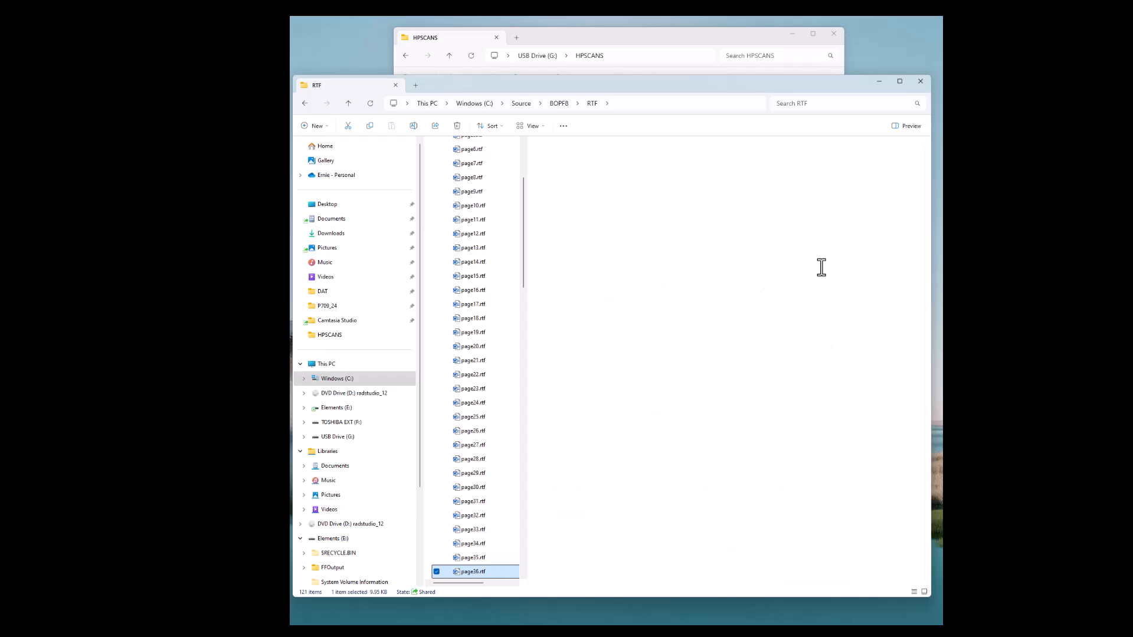
{"action": "key", "text": "Down"}
{"action": "key", "text": "Down"}
{"action": "key", "text": "Down"}
{"action": "key", "text": "Down"}
{"action": "key", "text": "Down"}
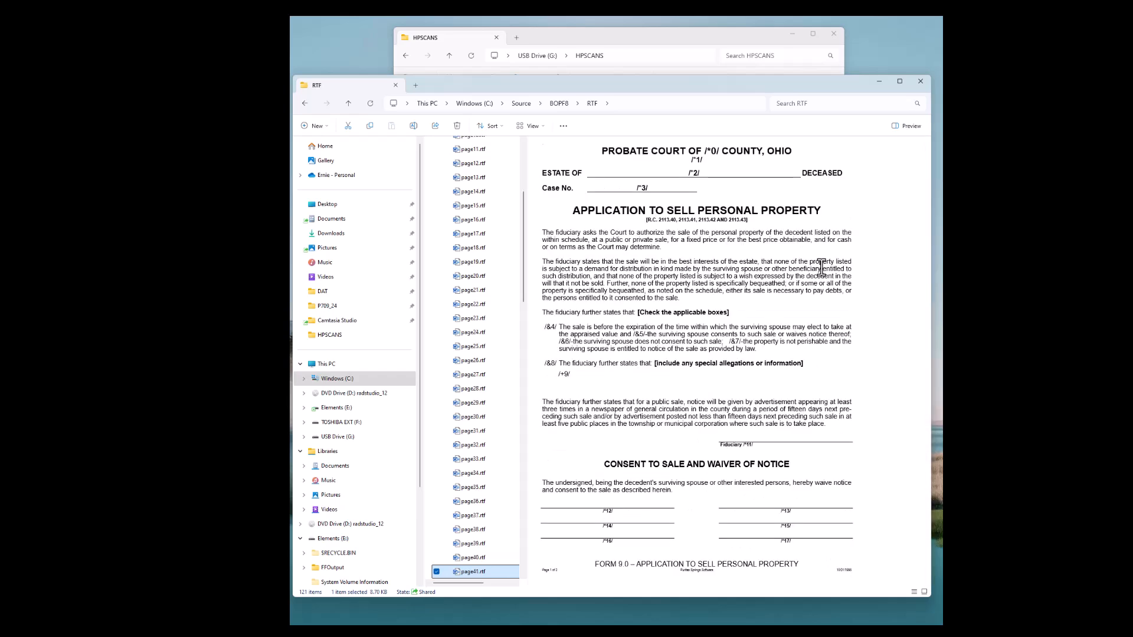
{"action": "key", "text": "Down"}
{"action": "key", "text": "Down"}
{"action": "key", "text": "Down"}
{"action": "key", "text": "Down"}
{"action": "key", "text": "Down"}
{"action": "key", "text": "Down"}
{"action": "key", "text": "Down"}
{"action": "key", "text": "Down"}
{"action": "key", "text": "Down"}
{"action": "key", "text": "Down"}
{"action": "key", "text": "Down"}
{"action": "key", "text": "Down"}
{"action": "key", "text": "Down"}
{"action": "key", "text": "Down"}
{"action": "key", "text": "Down"}
{"action": "key", "text": "Down"}
{"action": "key", "text": "Down"}
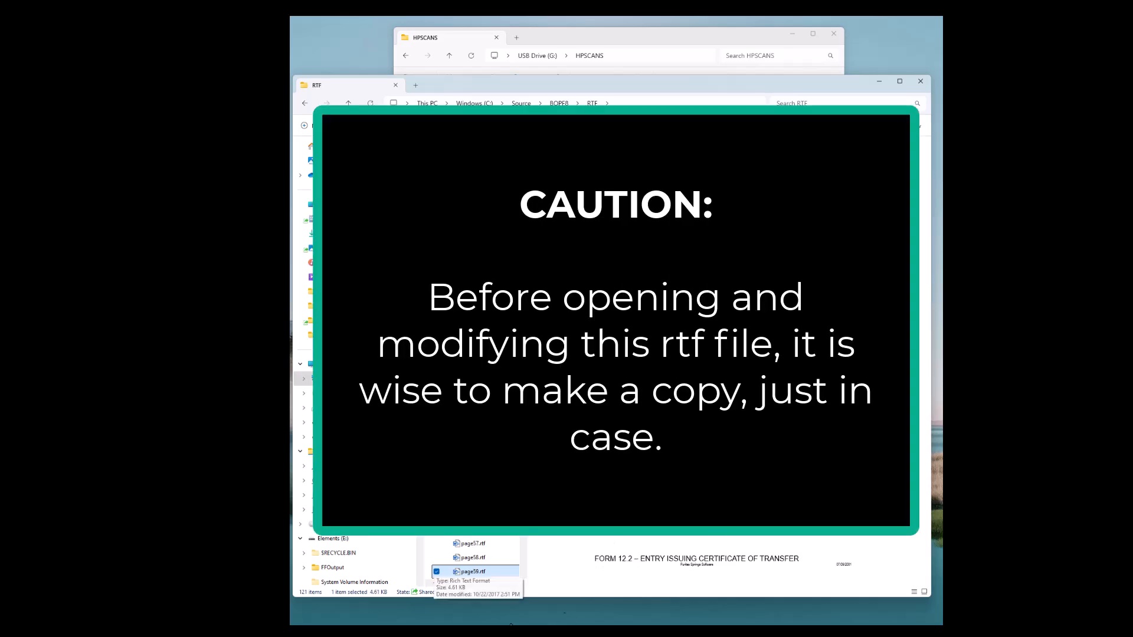
Open page59.rtf in Word and hide the formatting marks
{"action": "double_click", "coordinate": [476, 572]}
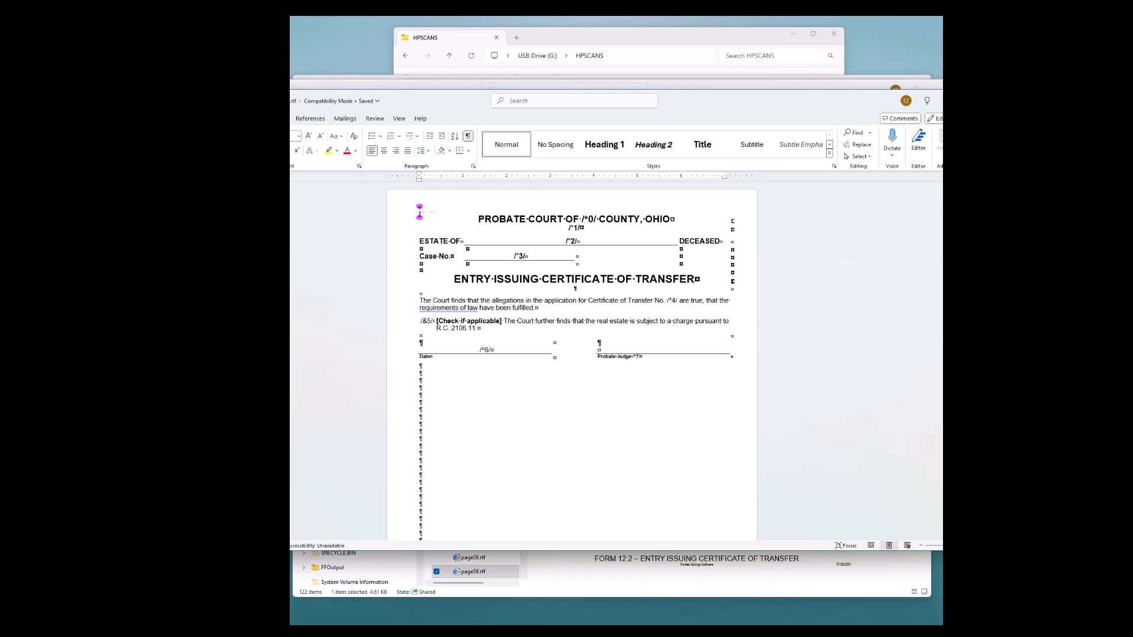
{"action": "left_click_drag", "start_coordinate": [140, 259], "coordinate": [258, 260]}
{"action": "left_click", "coordinate": [623, 157]}
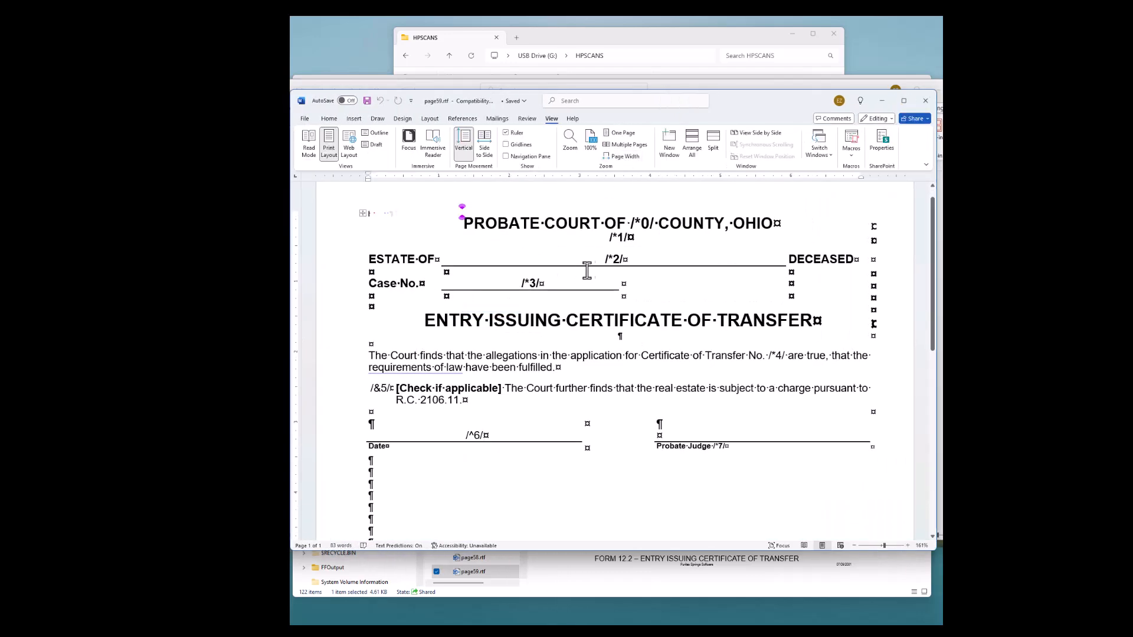
{"action": "left_click", "coordinate": [329, 119]}
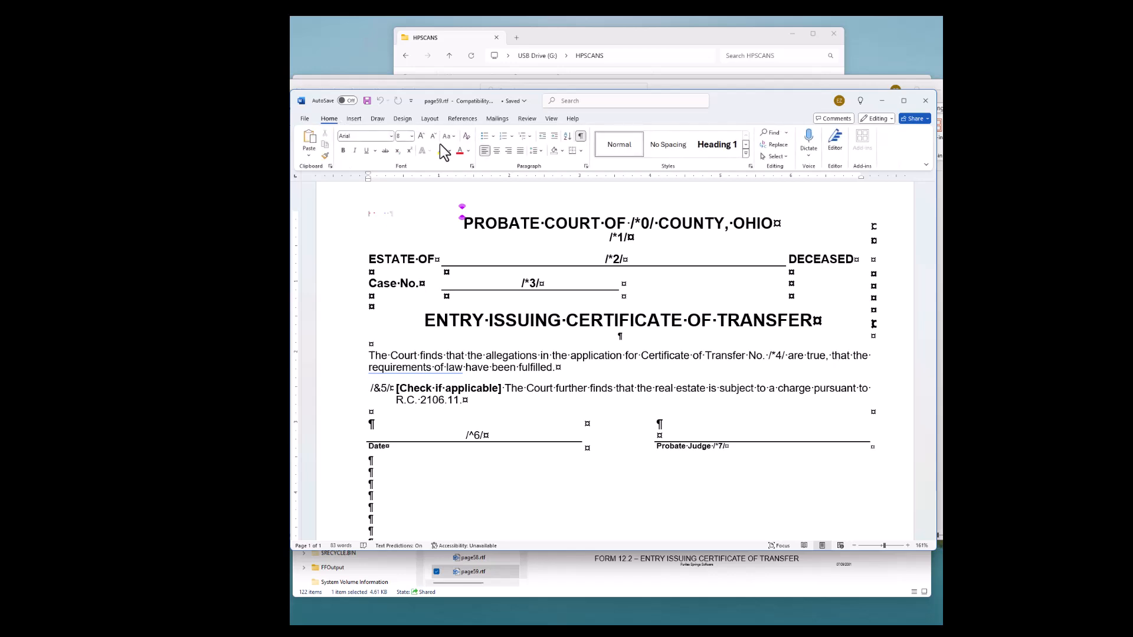
{"action": "left_click", "coordinate": [580, 136]}
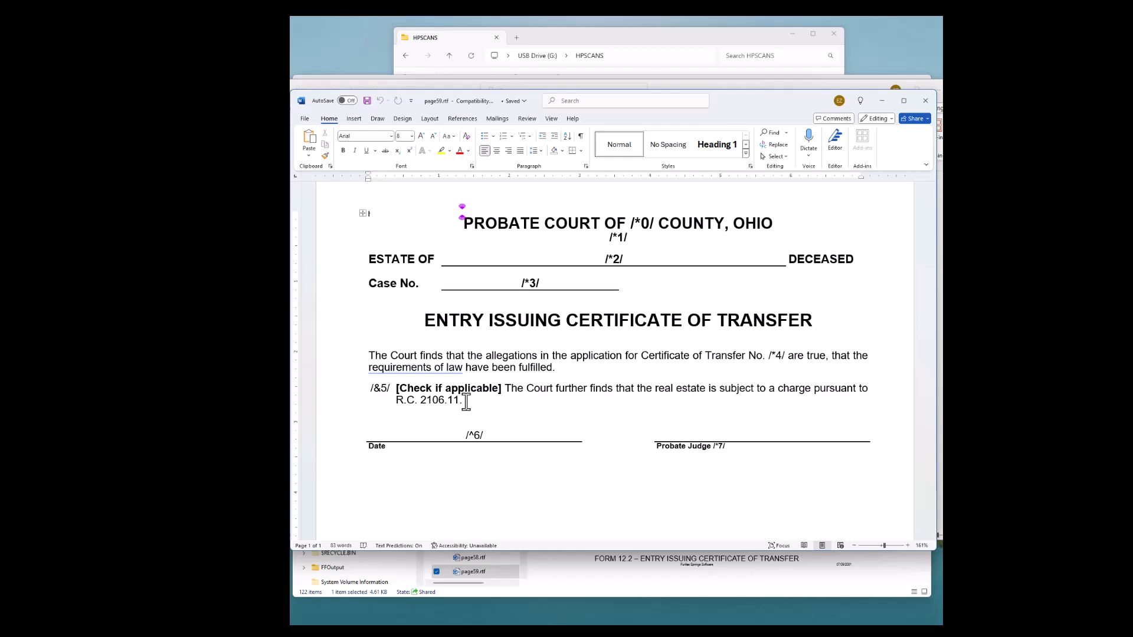
Duplicate the /&5/ Check if applicable row directly below the original
{"action": "left_click", "coordinate": [346, 392]}
{"action": "key", "text": "ctrl+c"}
{"action": "left_click_drag", "start_coordinate": [352, 412], "coordinate": [353, 410]}
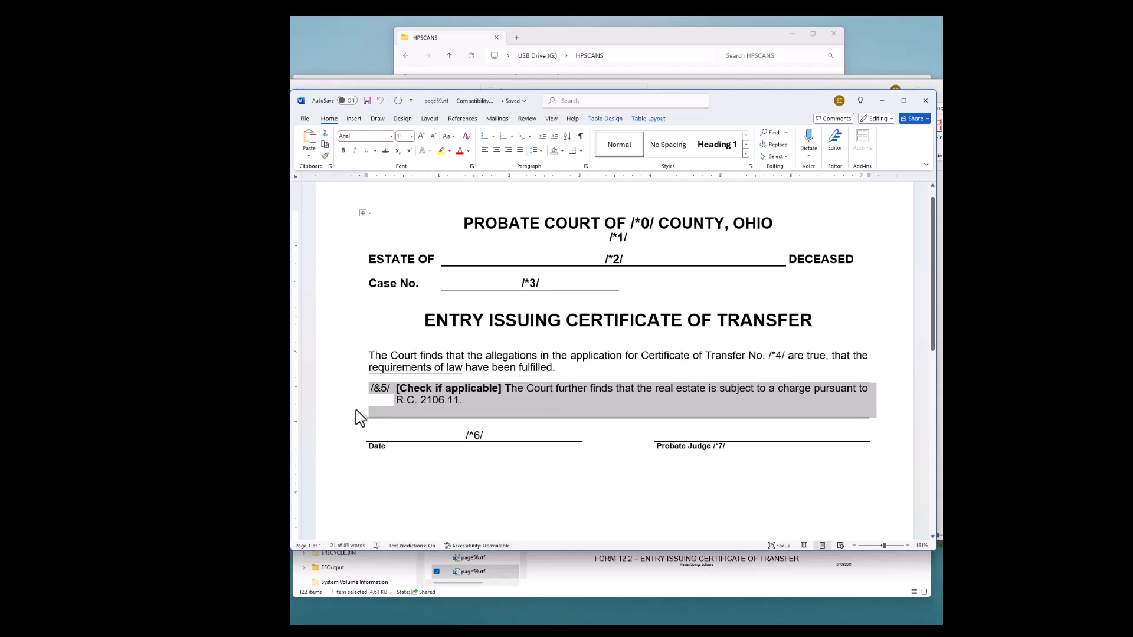
{"action": "key", "text": "ctrl+v"}
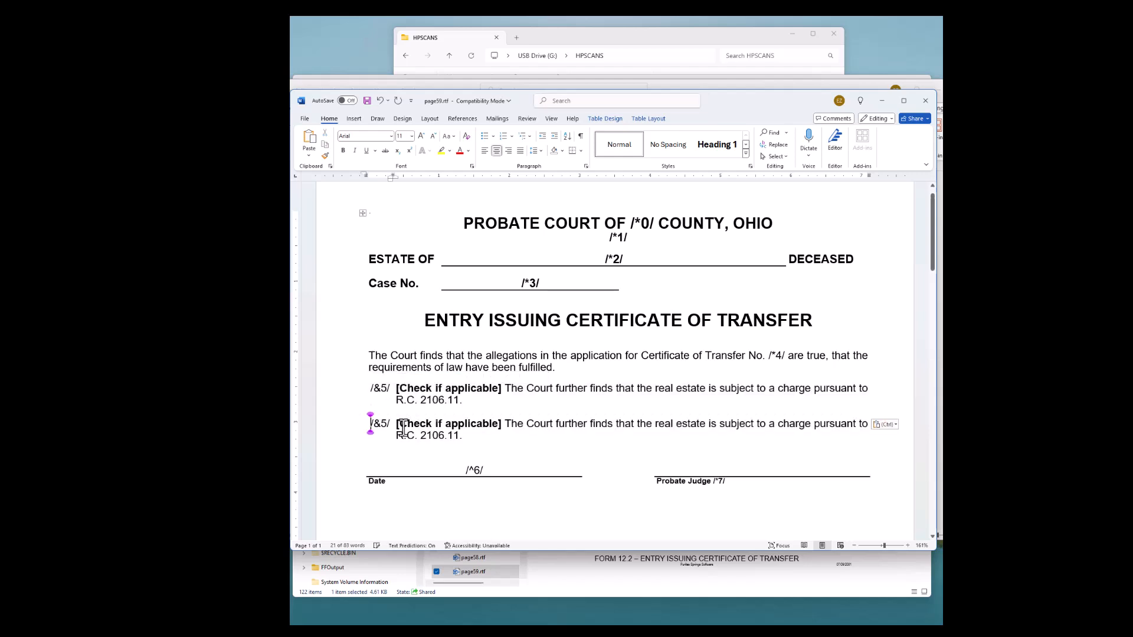
Insert the word NOT before "subject" in the duplicated row
{"action": "left_click", "coordinate": [383, 423]}
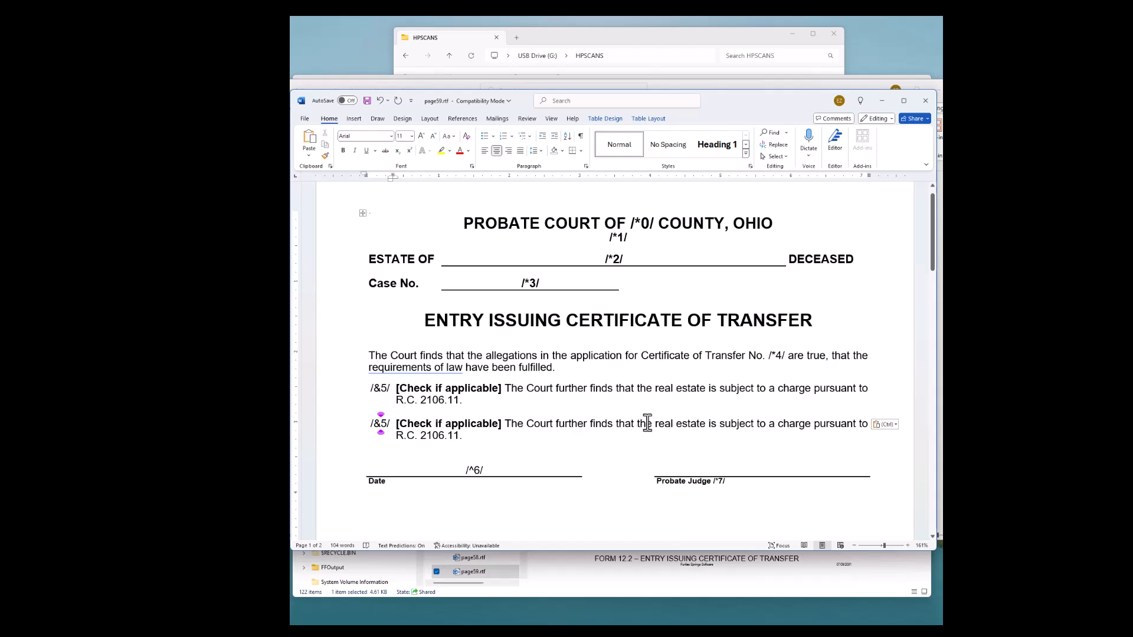
{"action": "left_click", "coordinate": [720, 425]}
{"action": "type", "text": "NOT"}
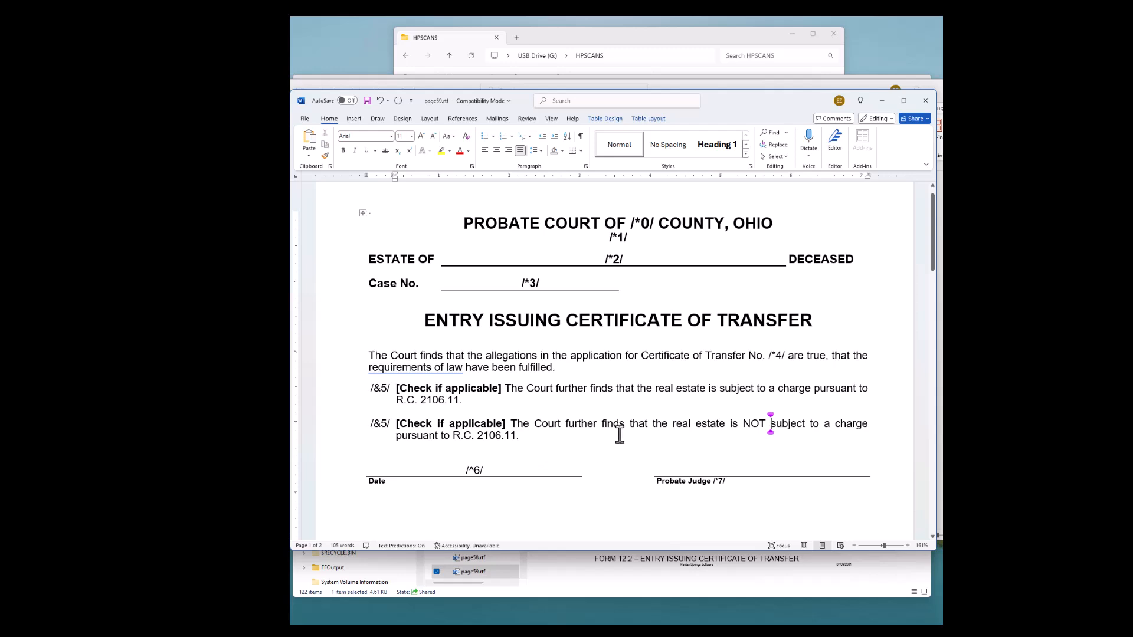
Renumber the duplicated row's field code as /&8/
{"action": "scroll", "coordinate": [617, 444], "scroll_direction": "down", "scroll_amount": 3}
{"action": "scroll", "coordinate": [616, 431], "scroll_direction": "up", "scroll_amount": 2}
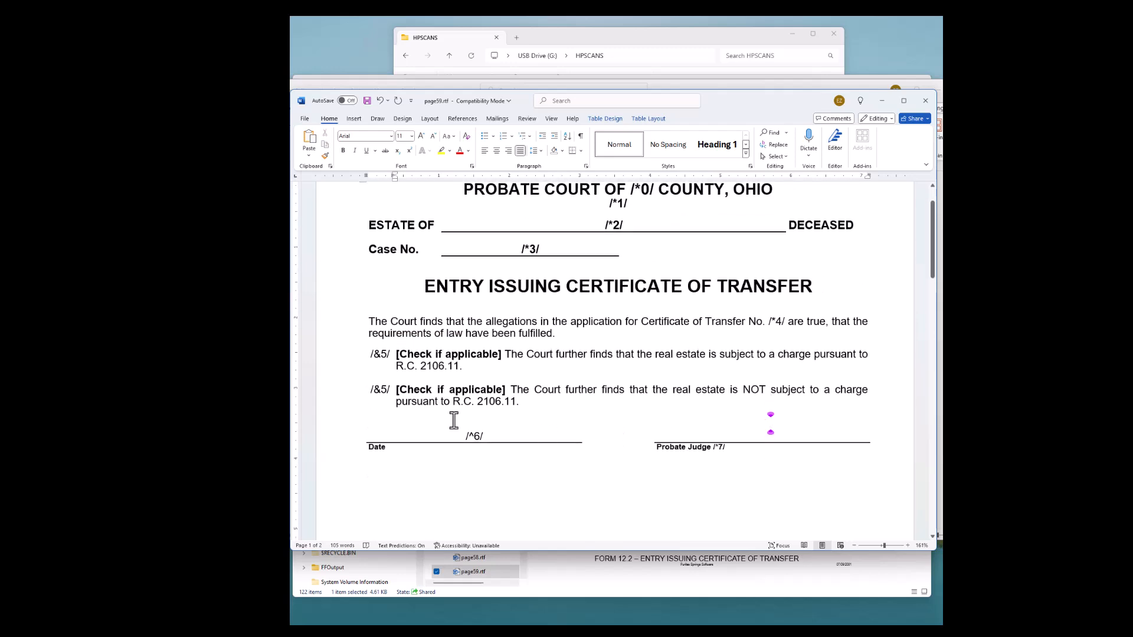
{"action": "scroll", "coordinate": [768, 329], "scroll_direction": "up", "scroll_amount": 2}
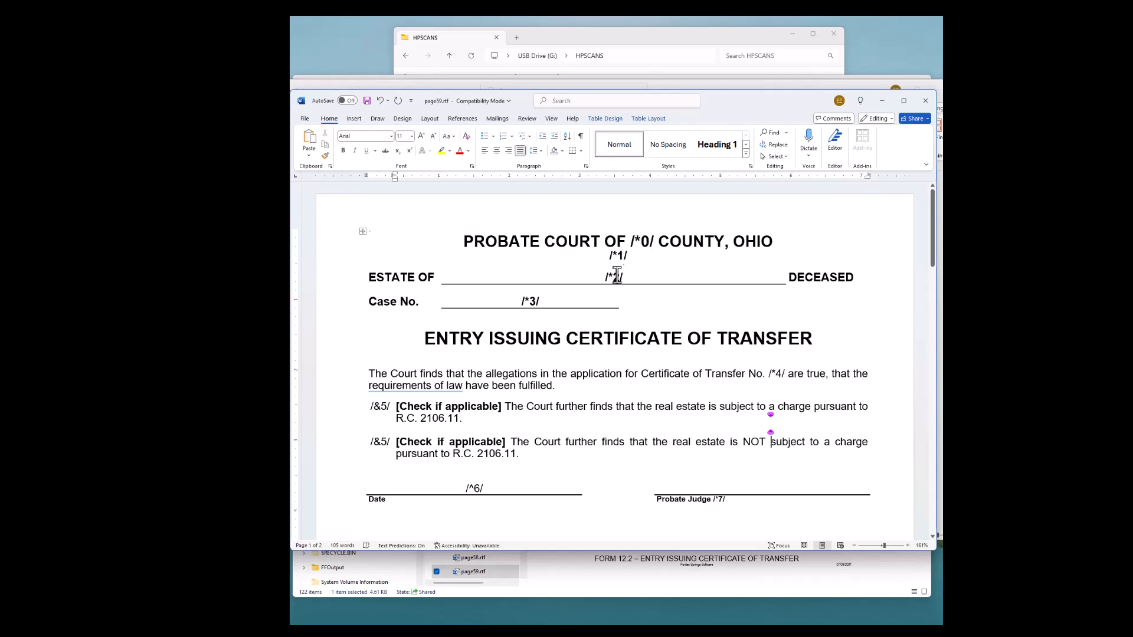
{"action": "scroll", "coordinate": [732, 493], "scroll_direction": "down", "scroll_amount": 3}
{"action": "scroll", "coordinate": [731, 493], "scroll_direction": "down", "scroll_amount": 5}
{"action": "scroll", "coordinate": [736, 489], "scroll_direction": "up", "scroll_amount": 5}
{"action": "double_click", "coordinate": [384, 374]}
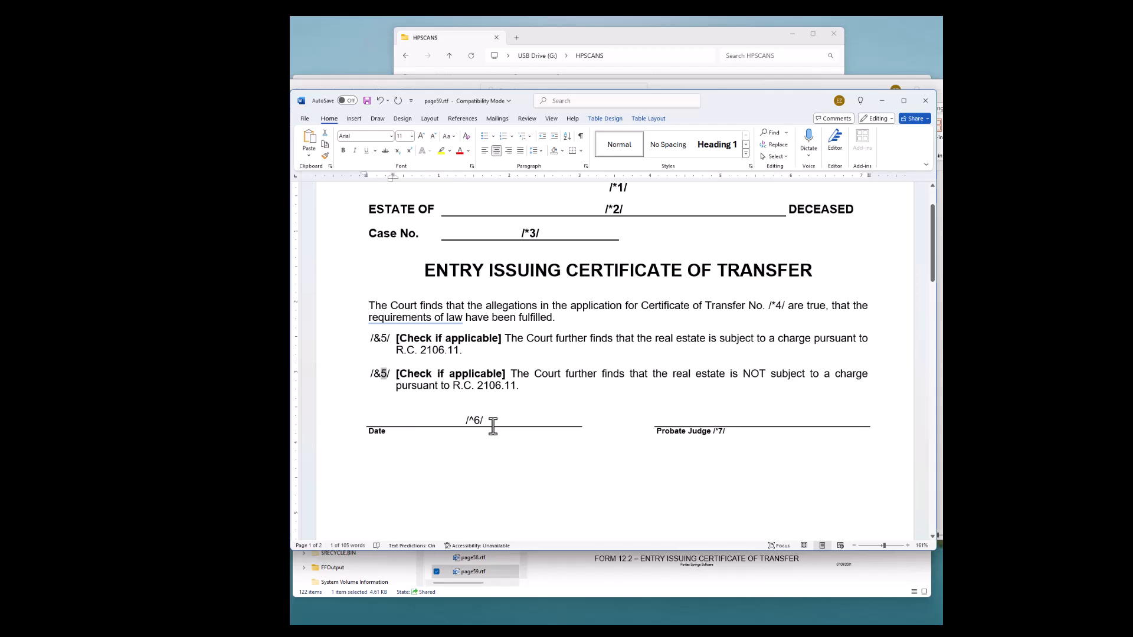
{"action": "type", "text": "8"}
Show the formatting marks again
{"action": "scroll", "coordinate": [518, 473], "scroll_direction": "down", "scroll_amount": 3}
{"action": "scroll", "coordinate": [538, 437], "scroll_direction": "down", "scroll_amount": 5}
{"action": "scroll", "coordinate": [541, 428], "scroll_direction": "up", "scroll_amount": 6}
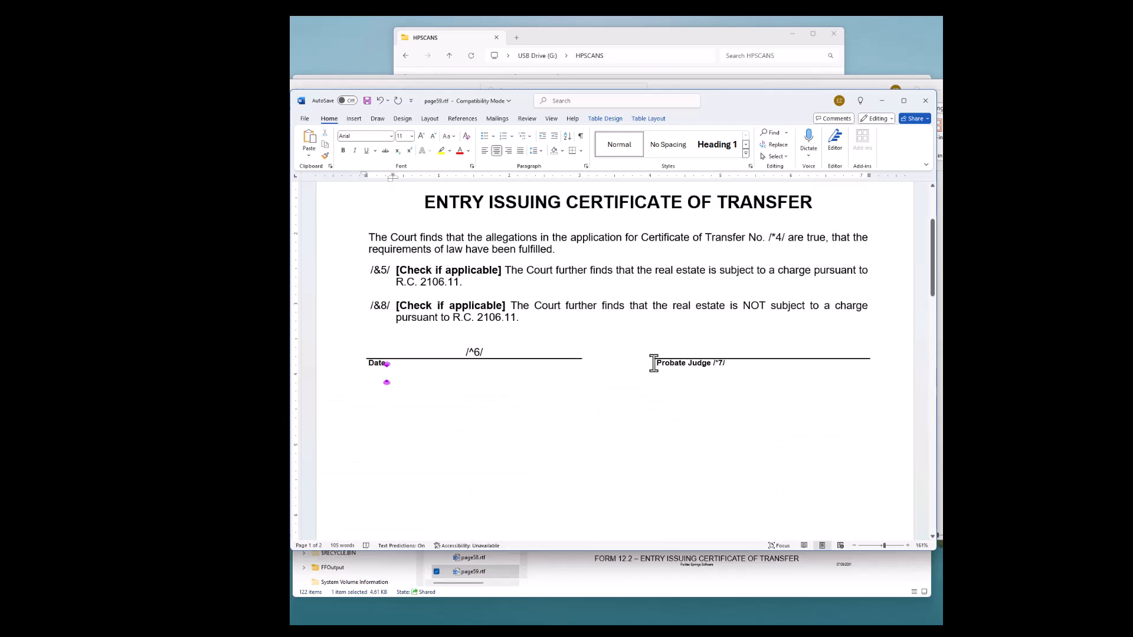
{"action": "left_click", "coordinate": [580, 136]}
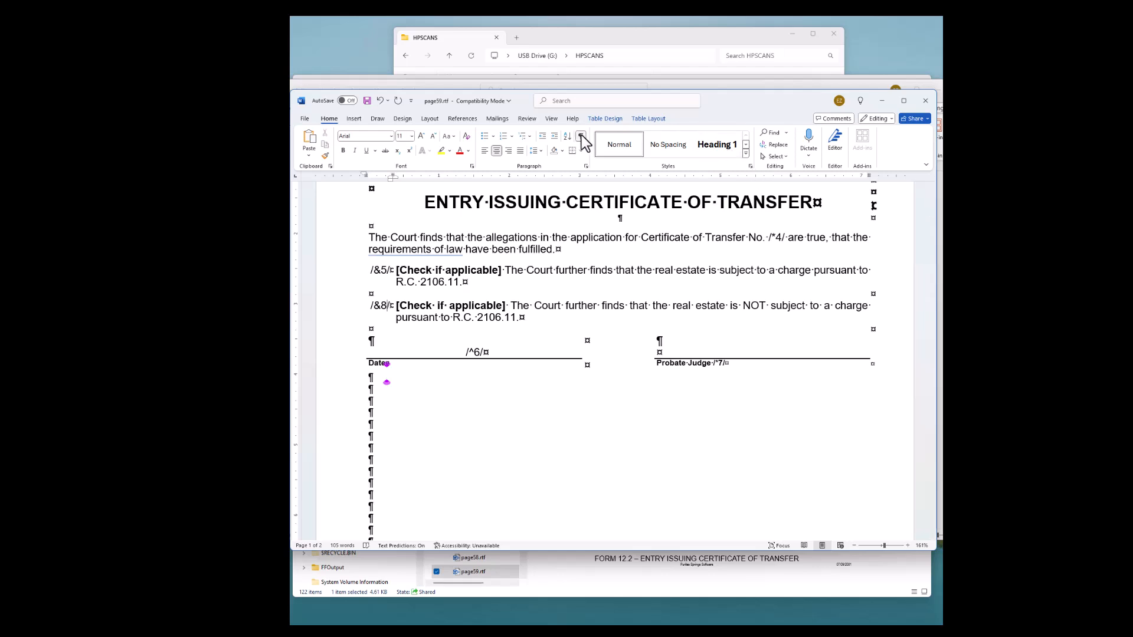
Delete a surplus empty paragraph near the form footer to fit the form on one page
{"action": "scroll", "coordinate": [450, 444], "scroll_direction": "down", "scroll_amount": 5}
{"action": "scroll", "coordinate": [451, 450], "scroll_direction": "down", "scroll_amount": 5}
{"action": "scroll", "coordinate": [455, 449], "scroll_direction": "up", "scroll_amount": 6}
{"action": "scroll", "coordinate": [442, 307], "scroll_direction": "up", "scroll_amount": 1}
{"action": "scroll", "coordinate": [439, 295], "scroll_direction": "down", "scroll_amount": 3}
{"action": "left_click", "coordinate": [441, 265]}
{"action": "key", "text": "Return"}
{"action": "key", "text": "Return"}
{"action": "key", "text": "Return"}
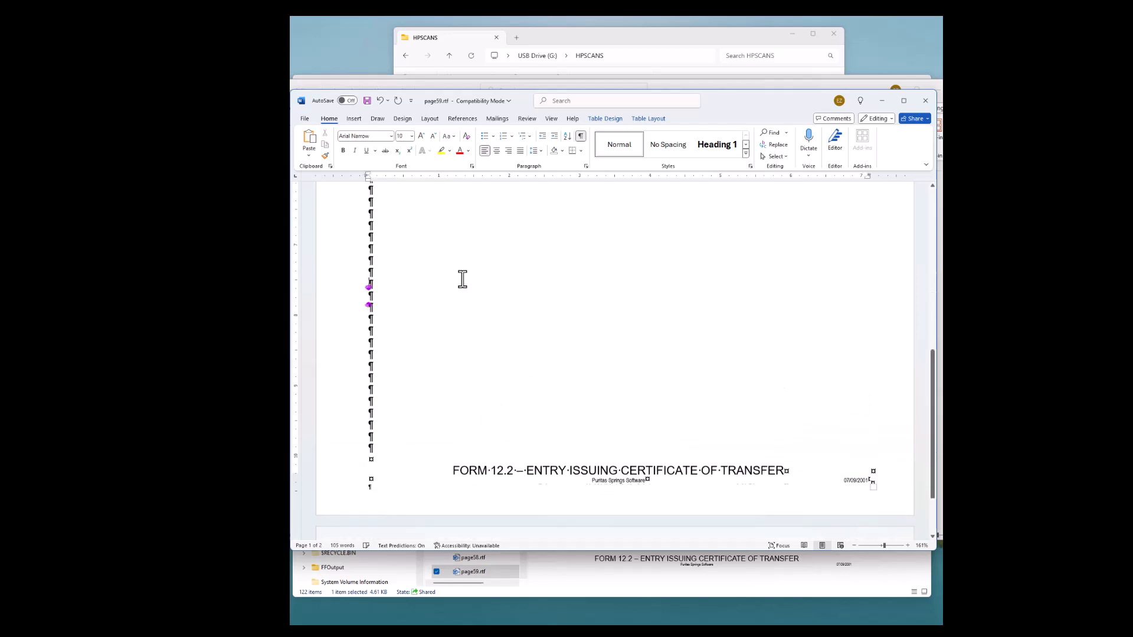
{"action": "key", "text": "Delete"}
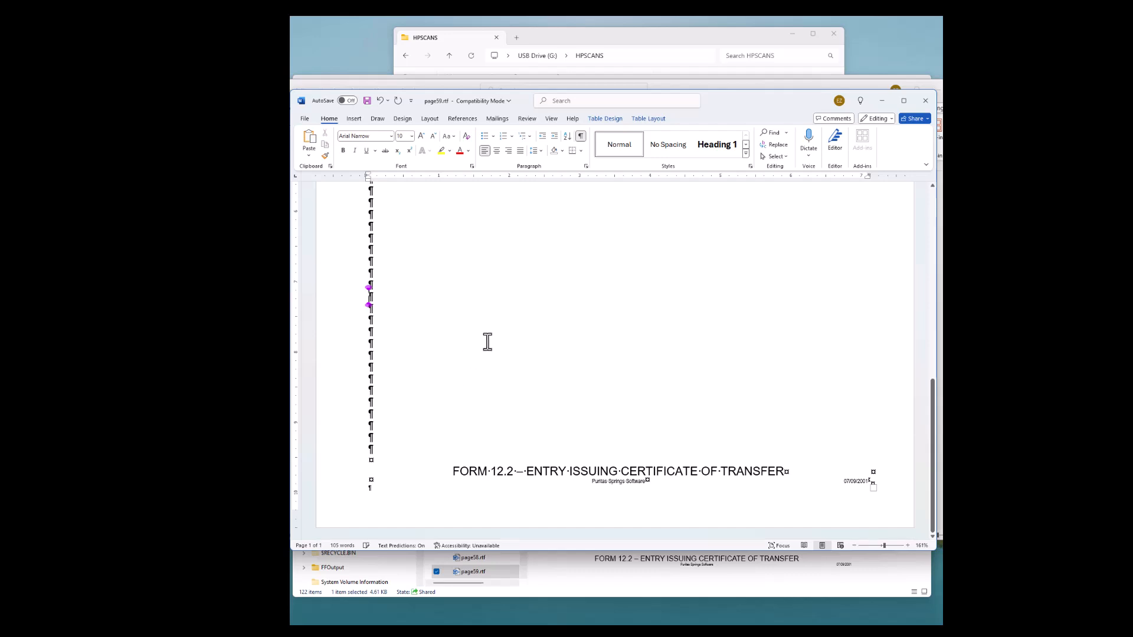
Save and close page59.rtf, and close the foliage pattern document window
{"action": "scroll", "coordinate": [620, 401], "scroll_direction": "up", "scroll_amount": 5}
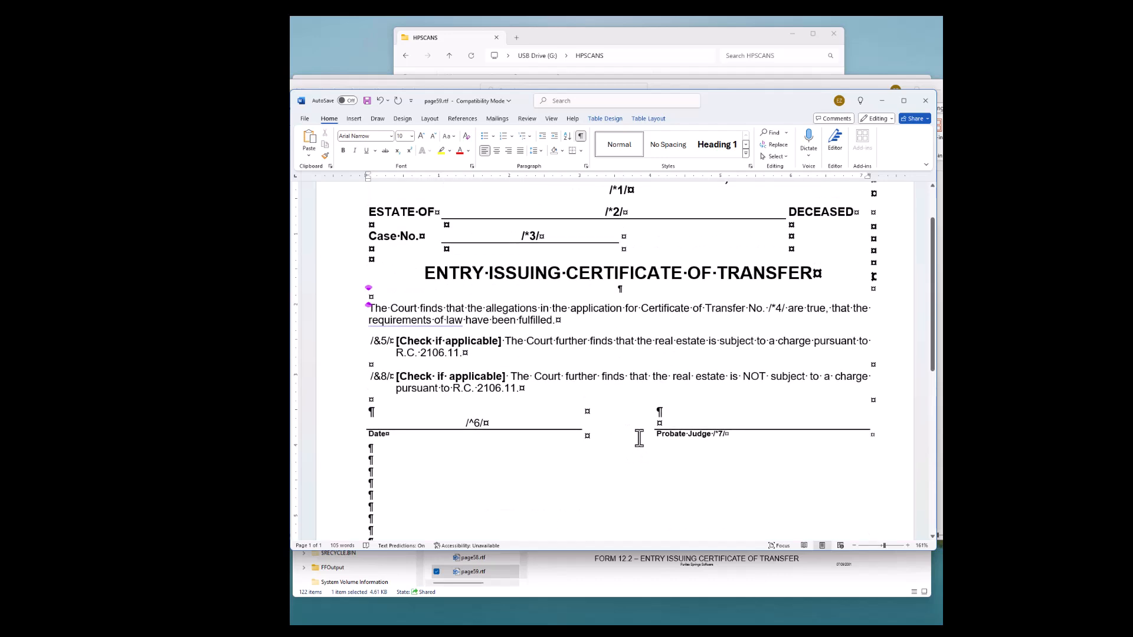
{"action": "left_click", "coordinate": [366, 100]}
{"action": "left_click", "coordinate": [925, 101]}
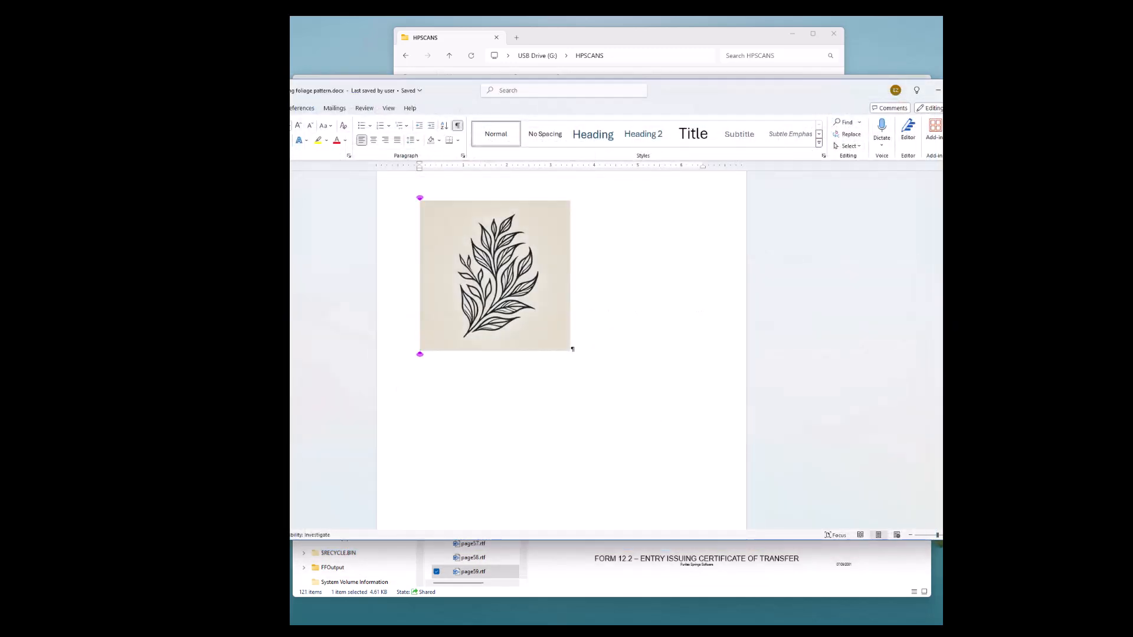
{"action": "left_click", "coordinate": [980, 90]}
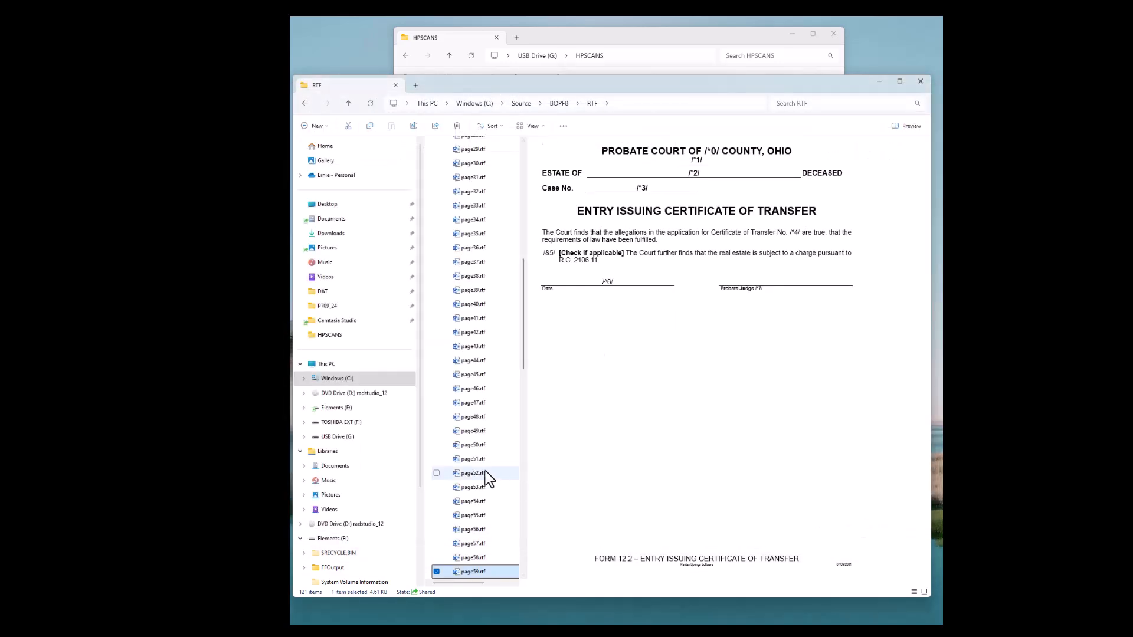
Switch the RTF folder listing to Details view and select page59.rtf
{"action": "scroll", "coordinate": [488, 460], "scroll_direction": "down", "scroll_amount": 6}
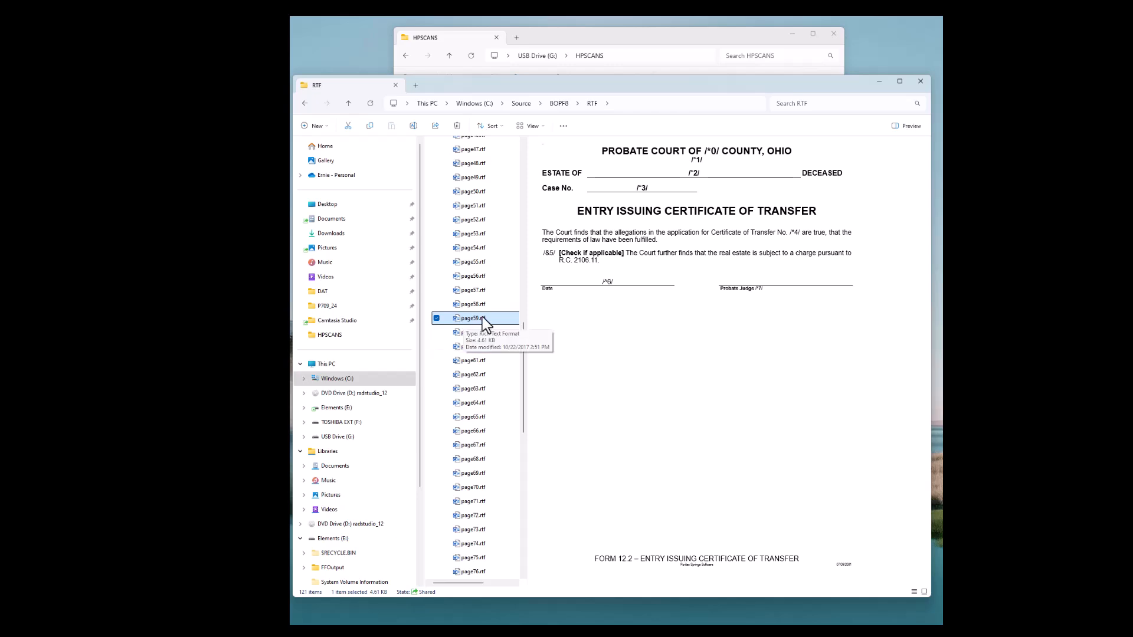
{"action": "left_click", "coordinate": [533, 126]}
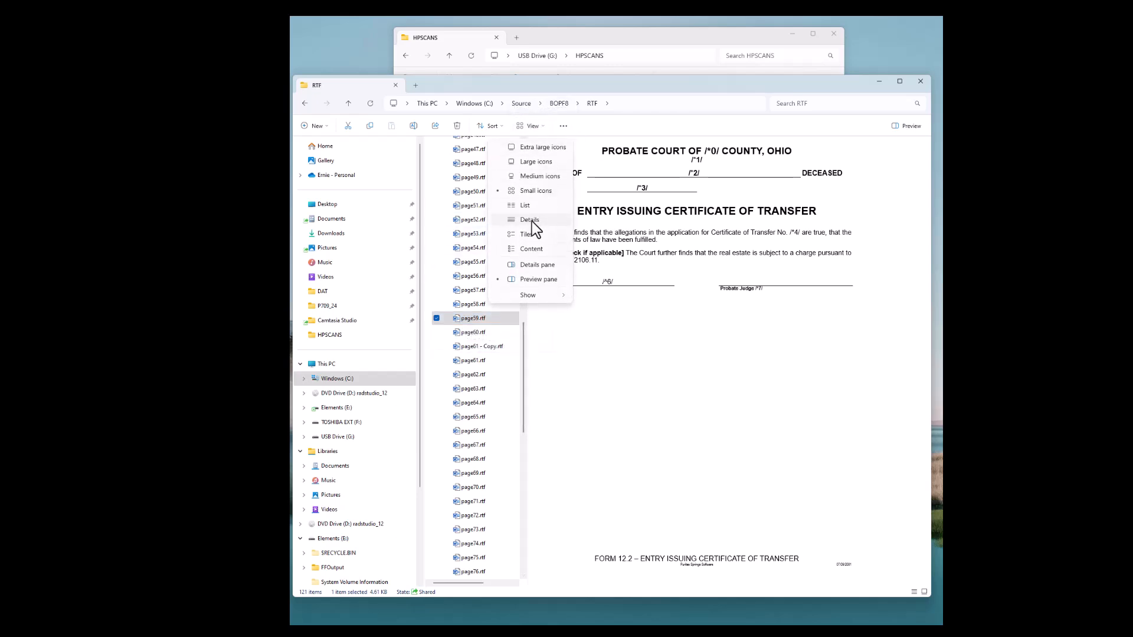
{"action": "left_click", "coordinate": [530, 219]}
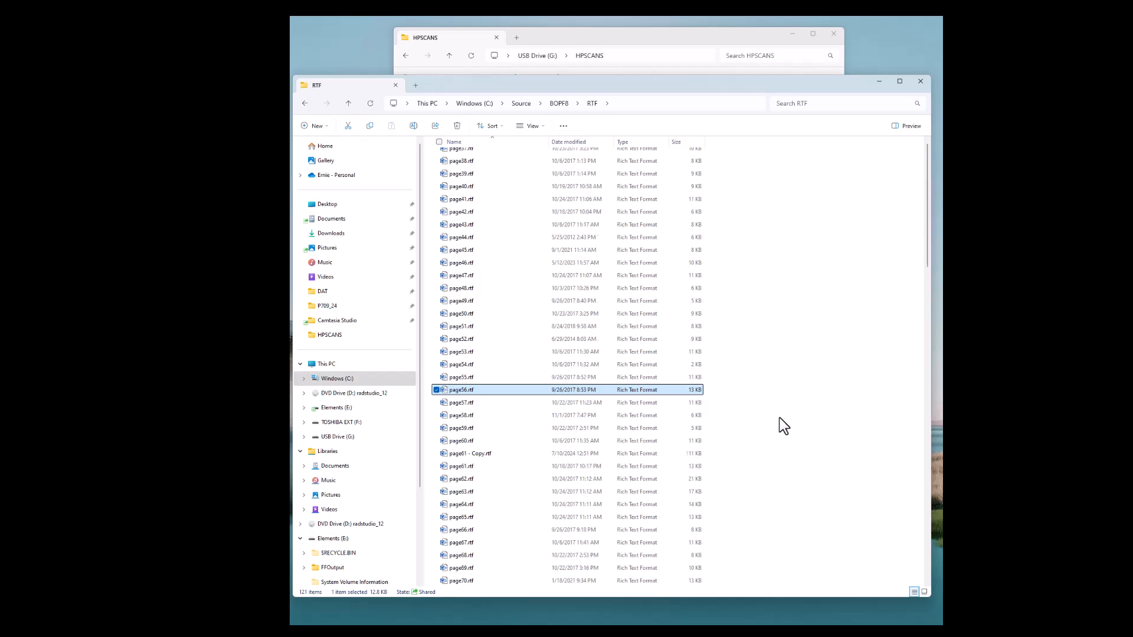
{"action": "scroll", "coordinate": [717, 442], "scroll_direction": "up", "scroll_amount": 3}
{"action": "scroll", "coordinate": [717, 442], "scroll_direction": "down", "scroll_amount": 6}
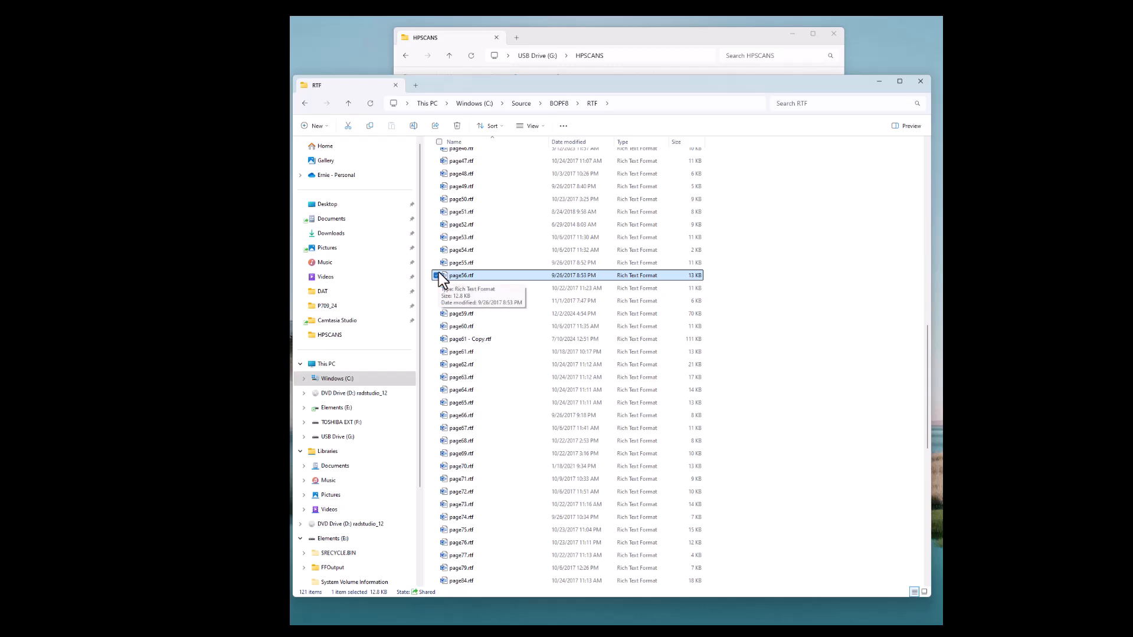
{"action": "left_click", "coordinate": [466, 313]}
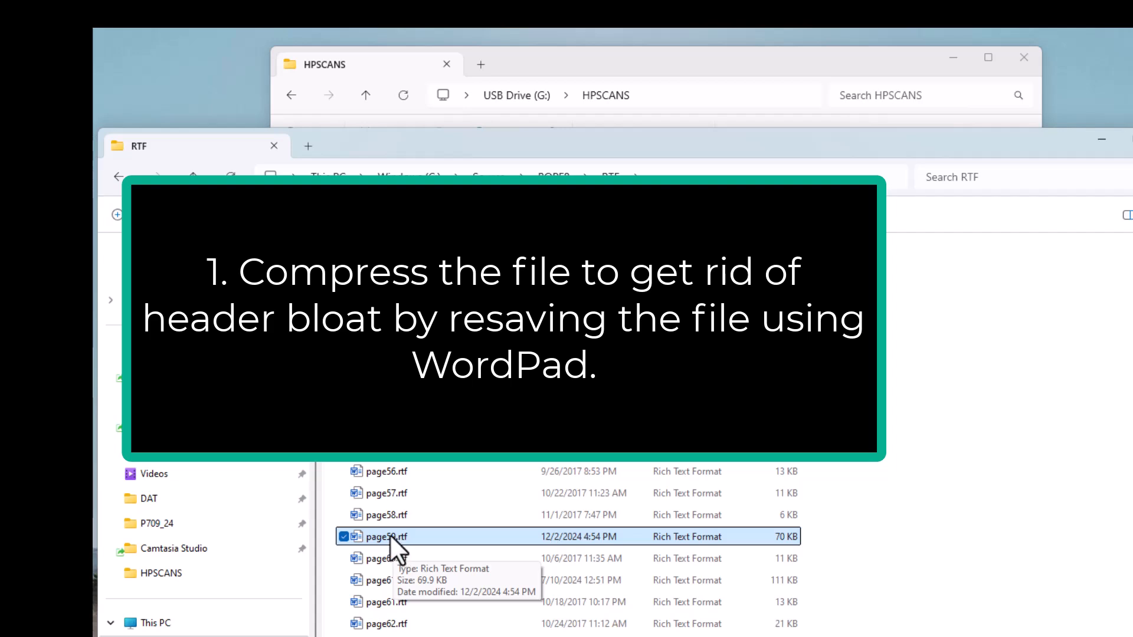
Resave page59.rtf in WordPad to strip header bloat, then close WordPad
{"action": "left_click_drag", "start_coordinate": [389, 535], "coordinate": [53, 458]}
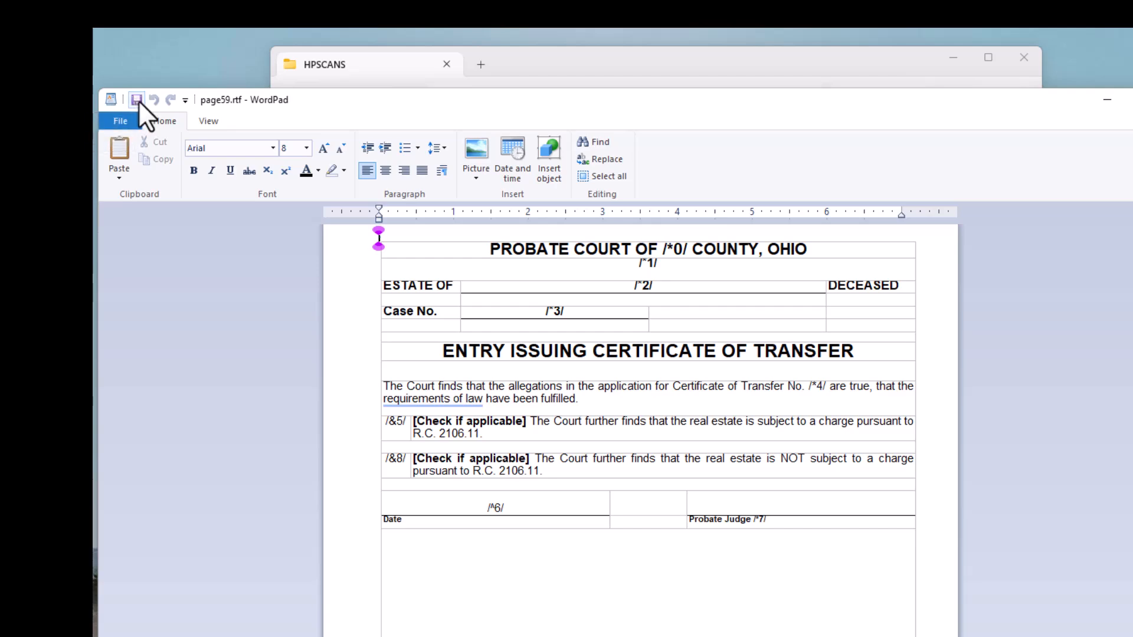
{"action": "key", "text": "alt+F4"}
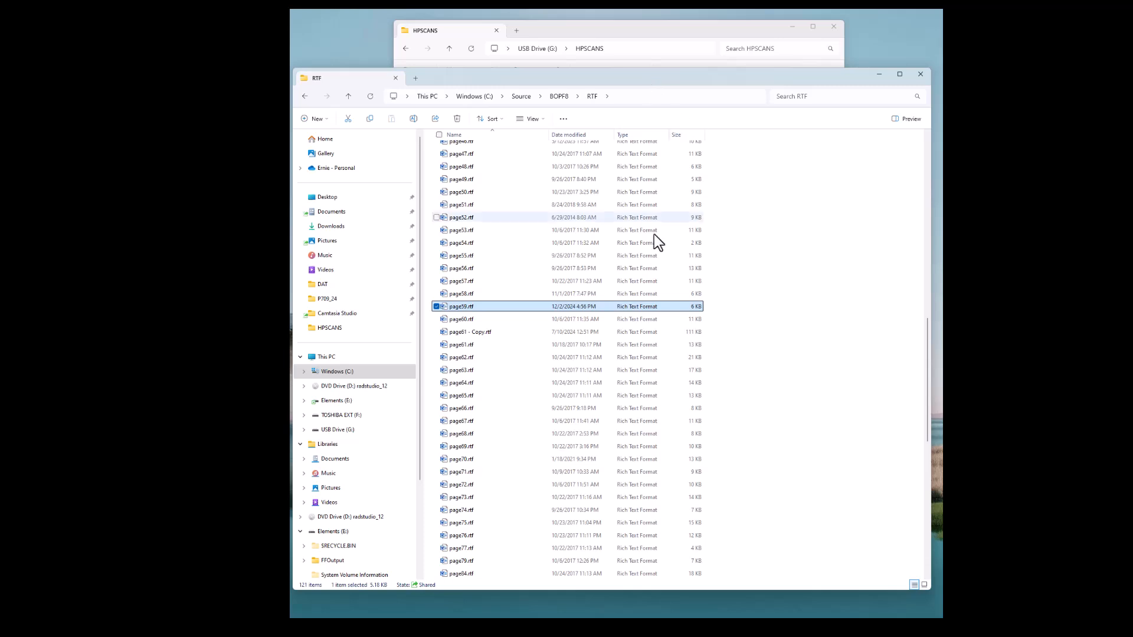
Open page59.rtf in Notepad just once via Open with another app
{"action": "right_click", "coordinate": [476, 306]}
{"action": "mouse_move", "coordinate": [502, 351]}
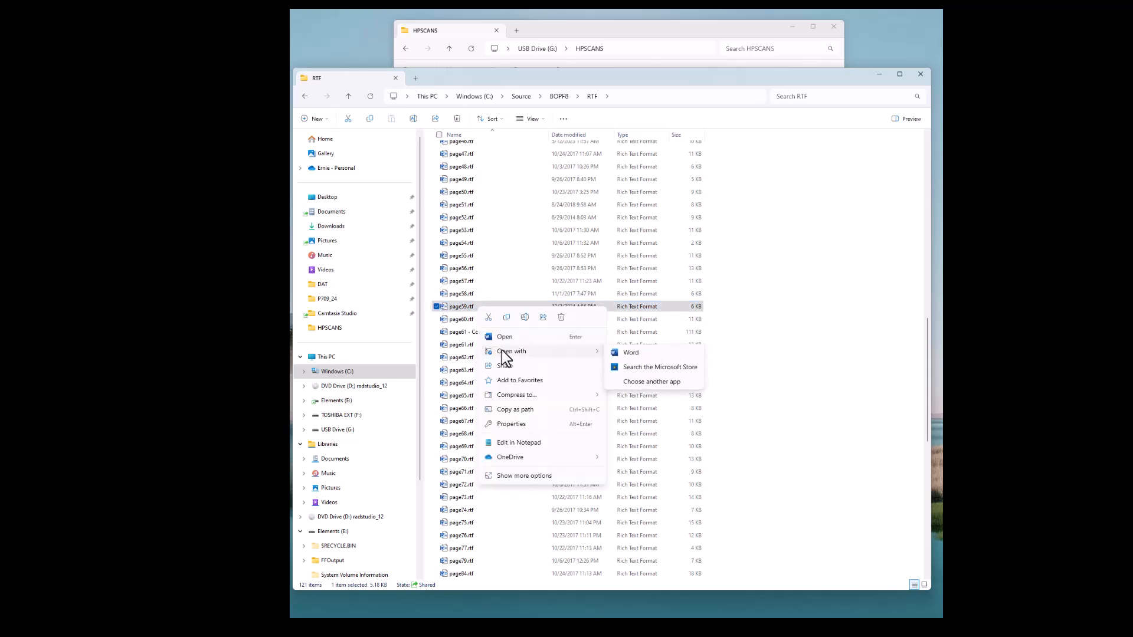
{"action": "left_click", "coordinate": [638, 381]}
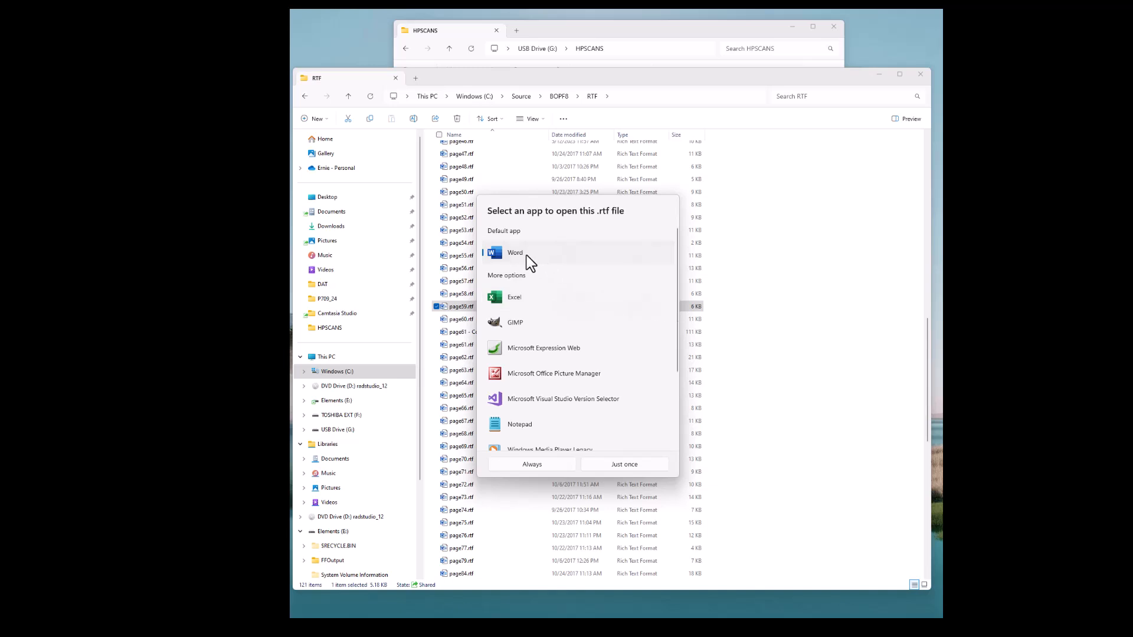
{"action": "left_click", "coordinate": [514, 423]}
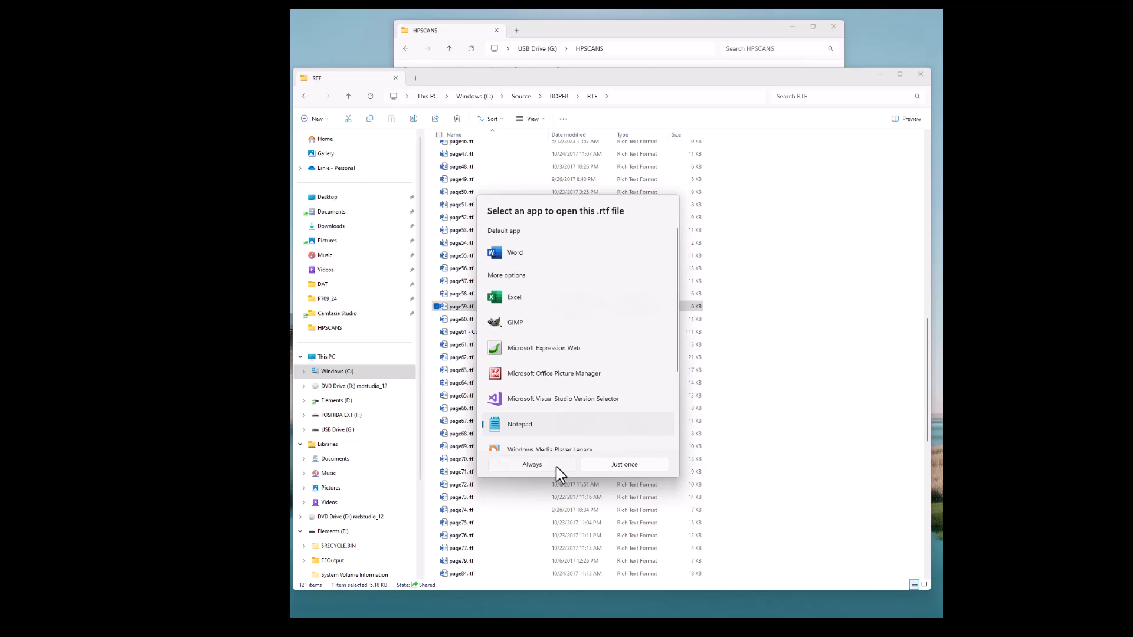
{"action": "left_click", "coordinate": [618, 464]}
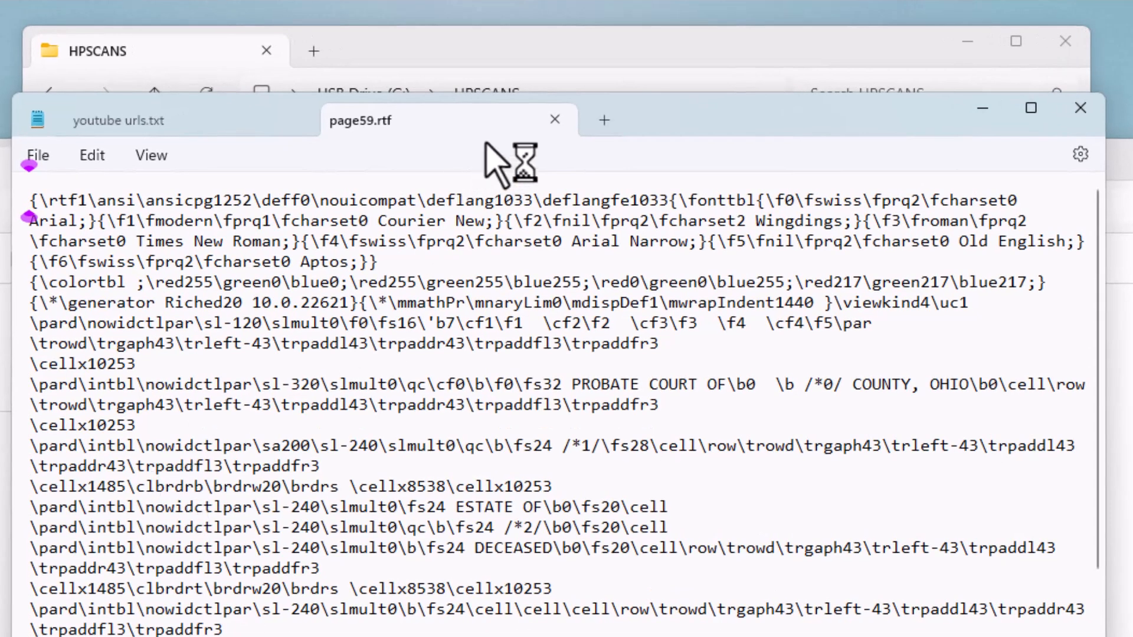
Select the font table and colour table header lines at the start of page59.rtf
{"action": "left_click_drag", "start_coordinate": [685, 109], "coordinate": [748, 301]}
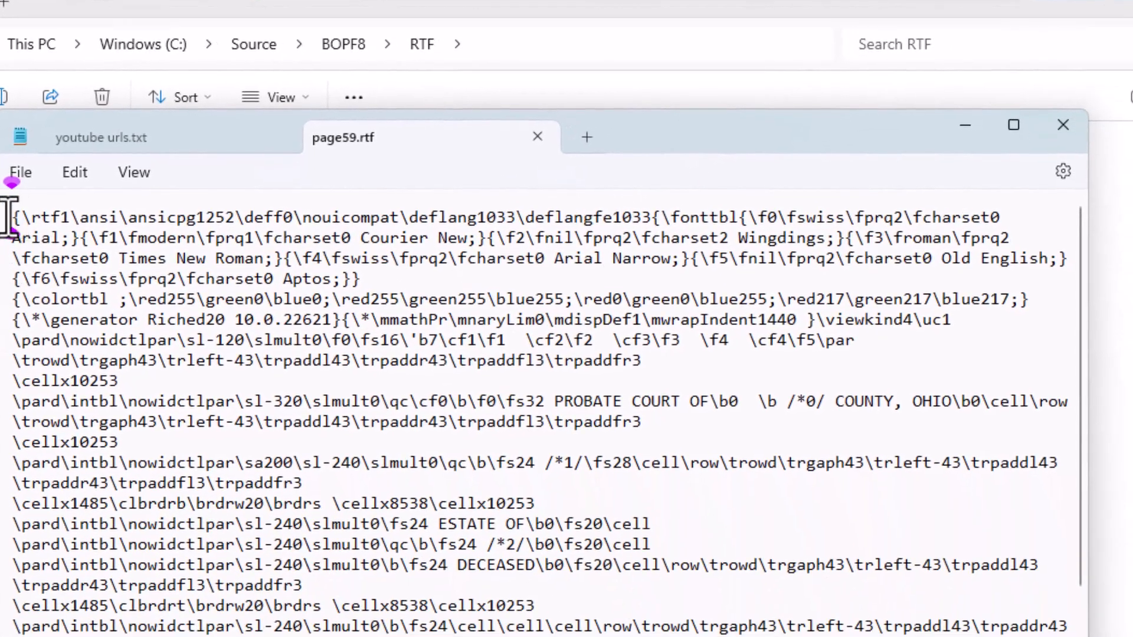
{"action": "left_click_drag", "start_coordinate": [16, 226], "coordinate": [2, 313]}
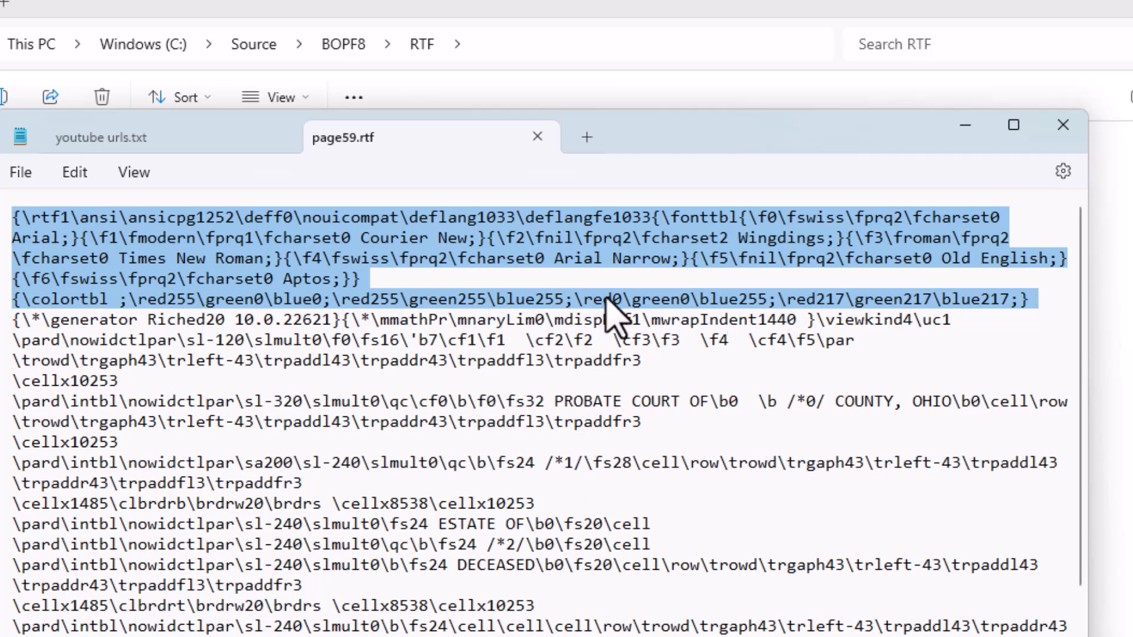
{"action": "left_click_drag", "start_coordinate": [667, 143], "coordinate": [689, 382]}
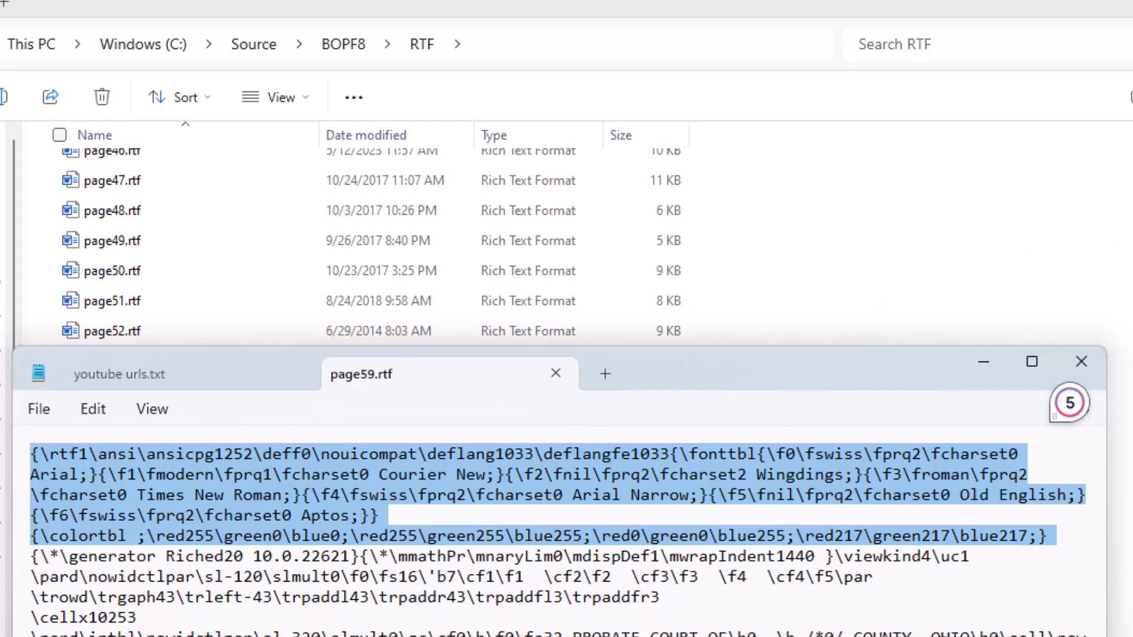
Open header.txt from the RTF folder and select its entire contents for copying
{"action": "scroll", "coordinate": [372, 377], "scroll_direction": "up", "scroll_amount": 5}
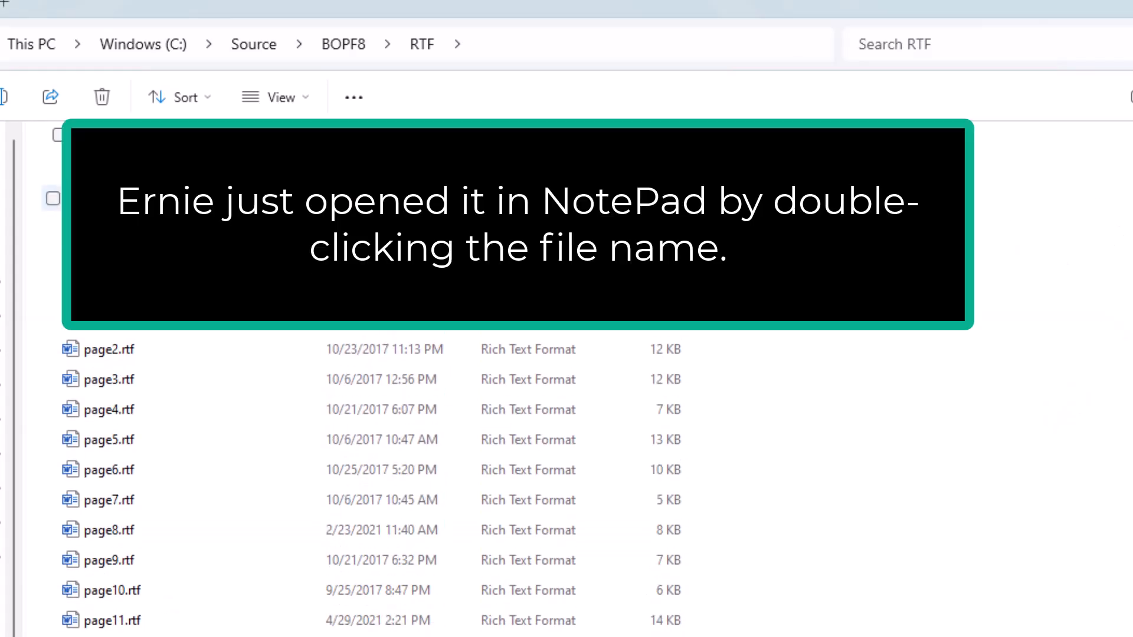
{"action": "double_click", "coordinate": [110, 198]}
{"action": "left_click_drag", "start_coordinate": [26, 454], "coordinate": [7, 563]}
{"action": "key", "text": "ctrl+c"}
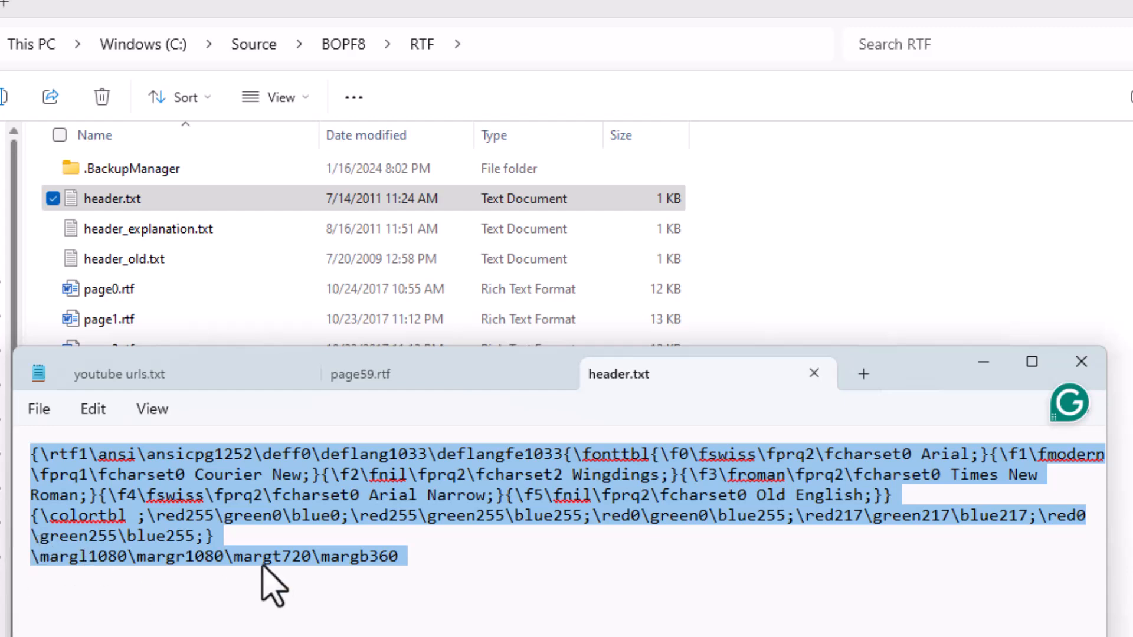
Replace the selected header lines in page59.rtf with the copied header.txt text
{"action": "left_click", "coordinate": [412, 378]}
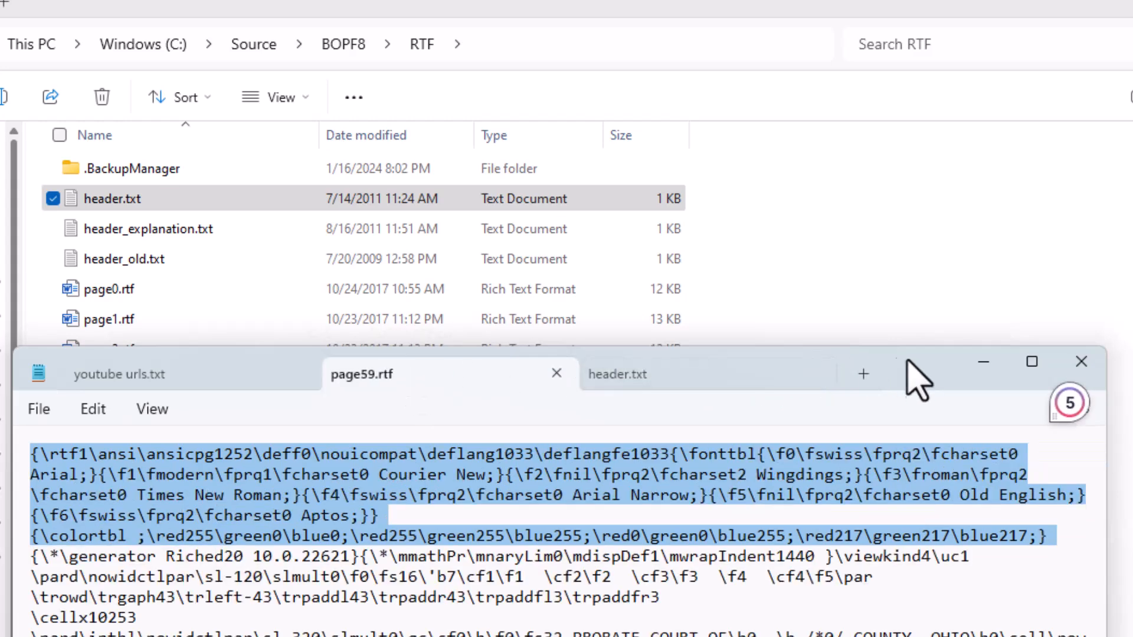
{"action": "left_click_drag", "start_coordinate": [930, 392], "coordinate": [900, 115]}
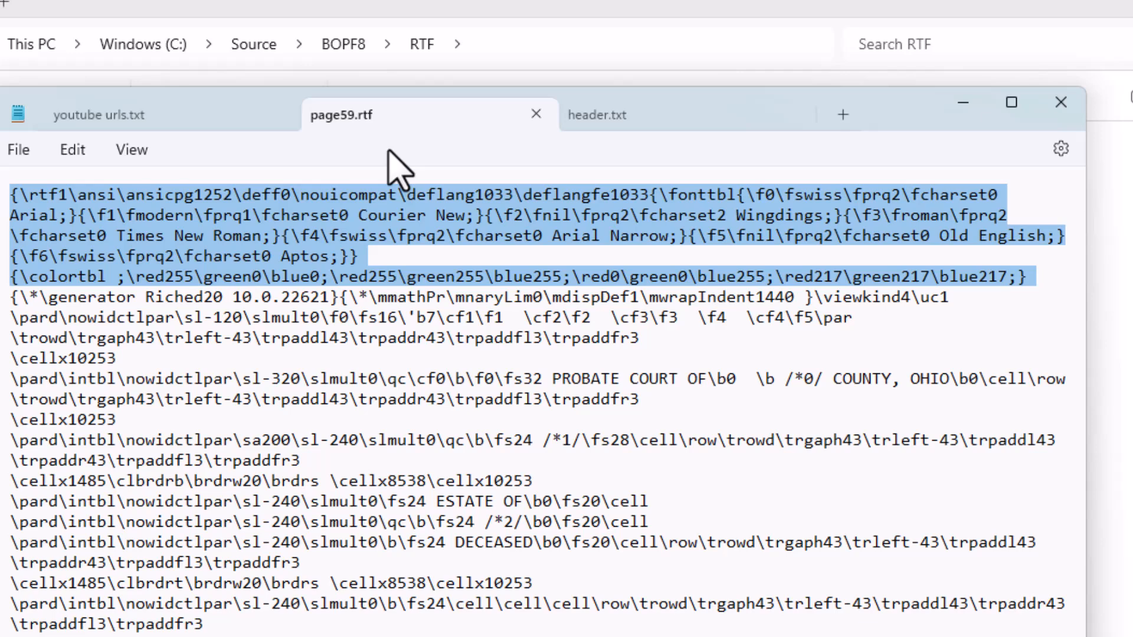
{"action": "key", "text": "ctrl+v"}
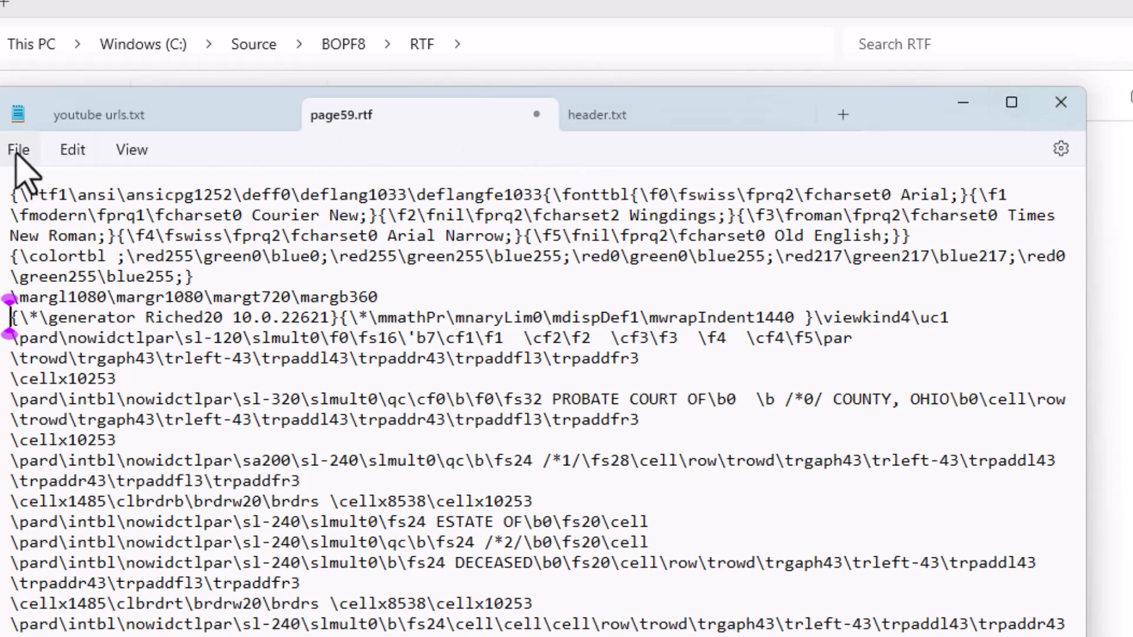
Save page59.rtf and close its Notepad tab and window
{"action": "left_click", "coordinate": [14, 149]}
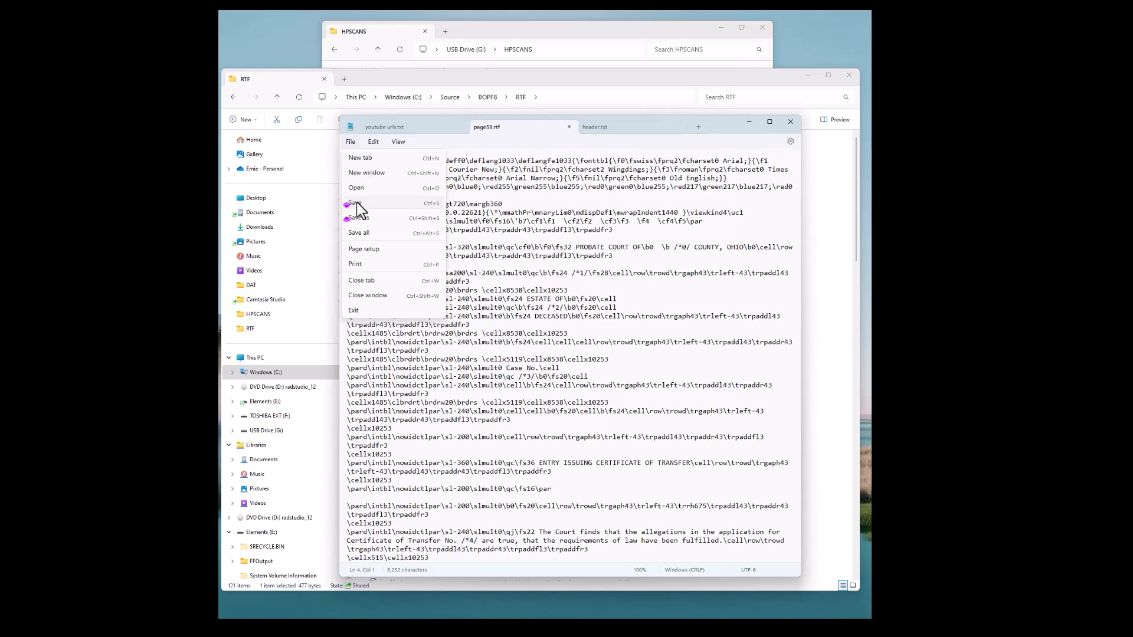
{"action": "left_click", "coordinate": [357, 204]}
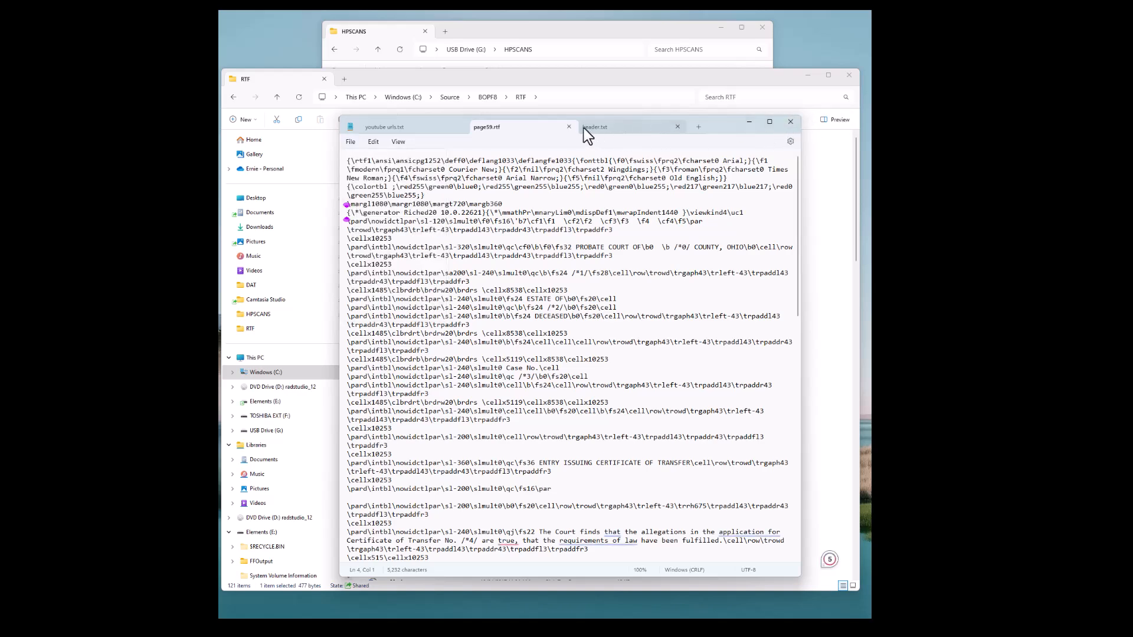
{"action": "left_click", "coordinate": [568, 125]}
{"action": "left_click", "coordinate": [750, 122]}
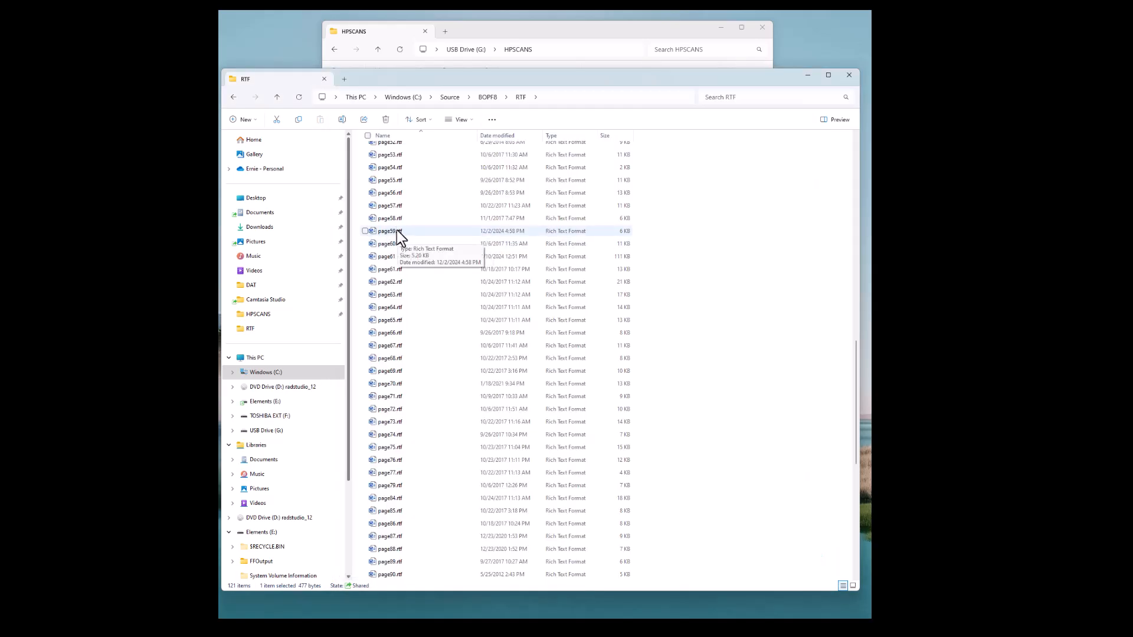
Duplicate page59.rtf in the RTF folder as a backup copy and sort the list by name
{"action": "right_click", "coordinate": [396, 229]}
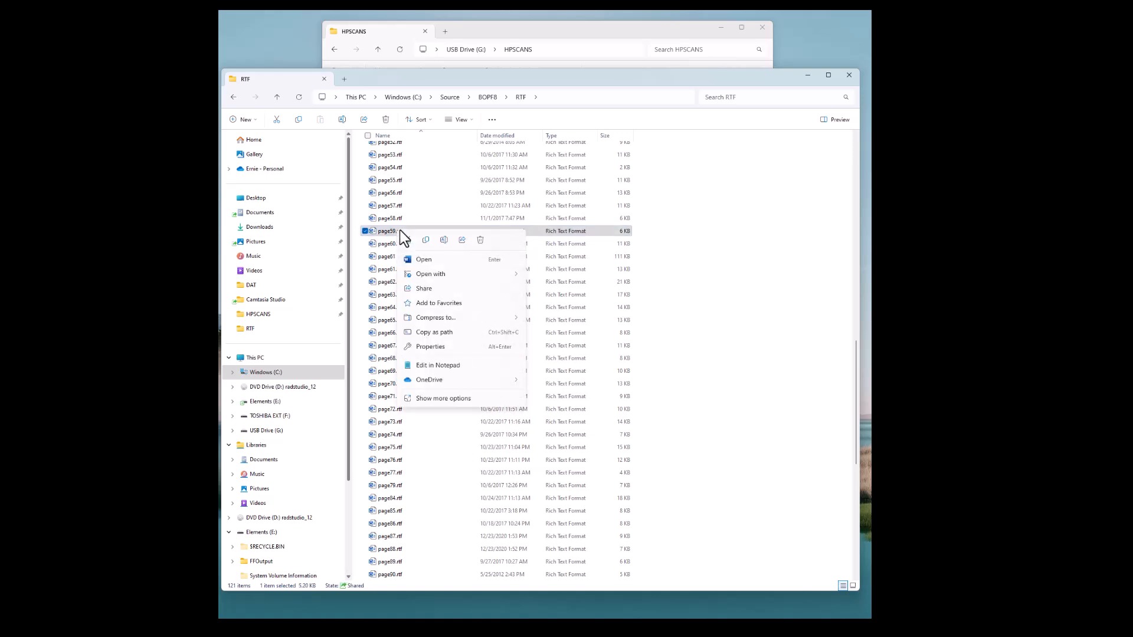
{"action": "left_click", "coordinate": [426, 239]}
{"action": "right_click", "coordinate": [725, 346]}
{"action": "left_click", "coordinate": [736, 355]}
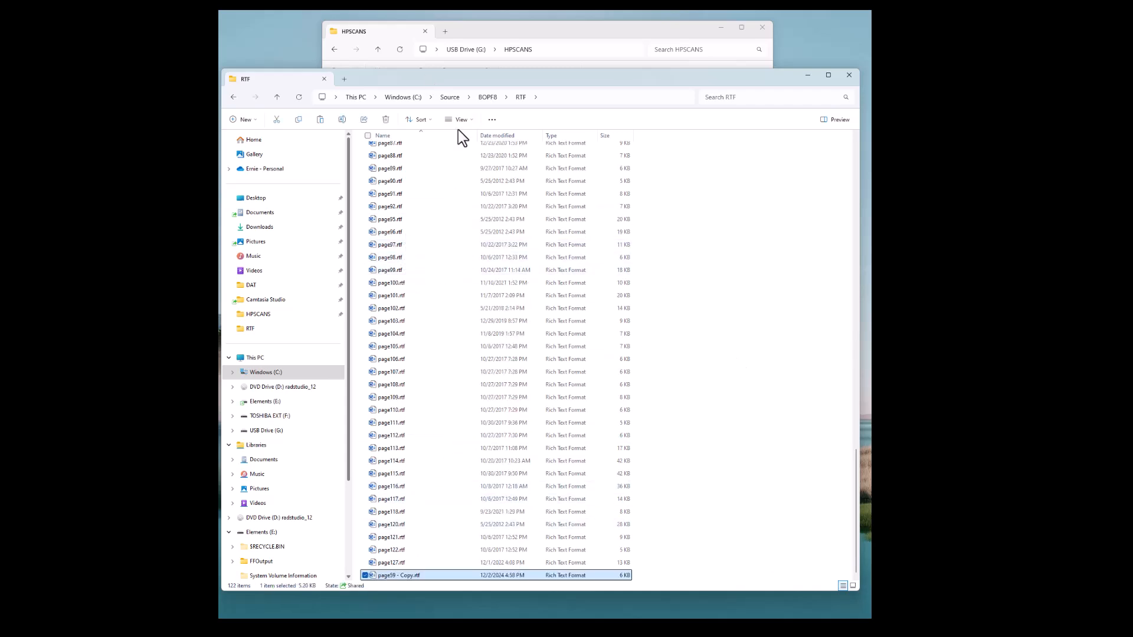
{"action": "left_click", "coordinate": [442, 135]}
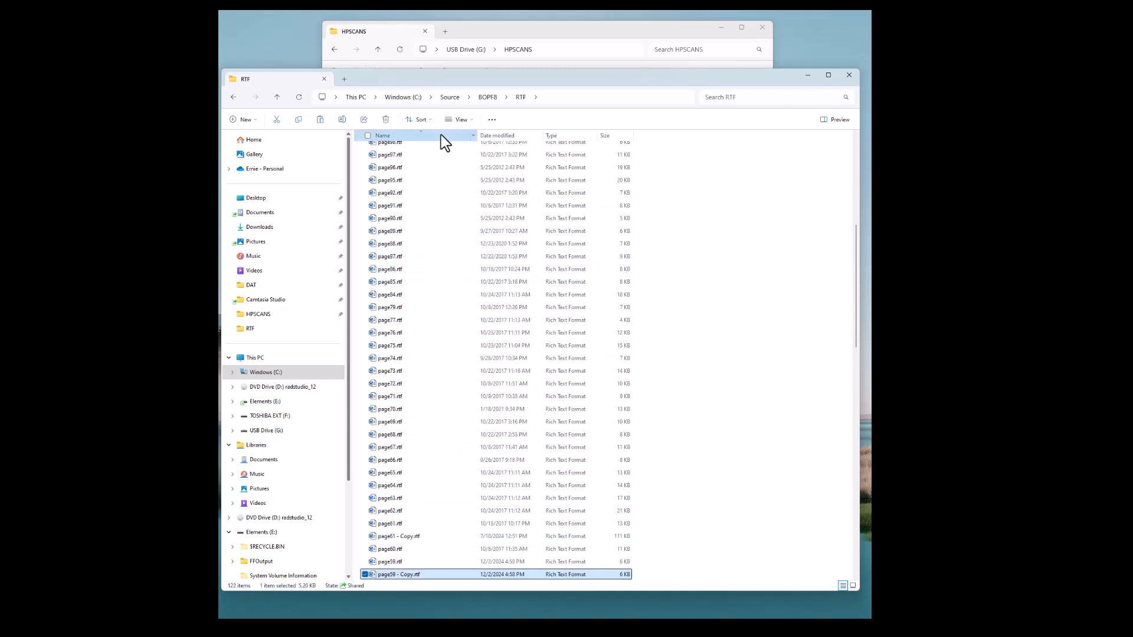
{"action": "scroll", "coordinate": [449, 348], "scroll_direction": "down", "scroll_amount": 7}
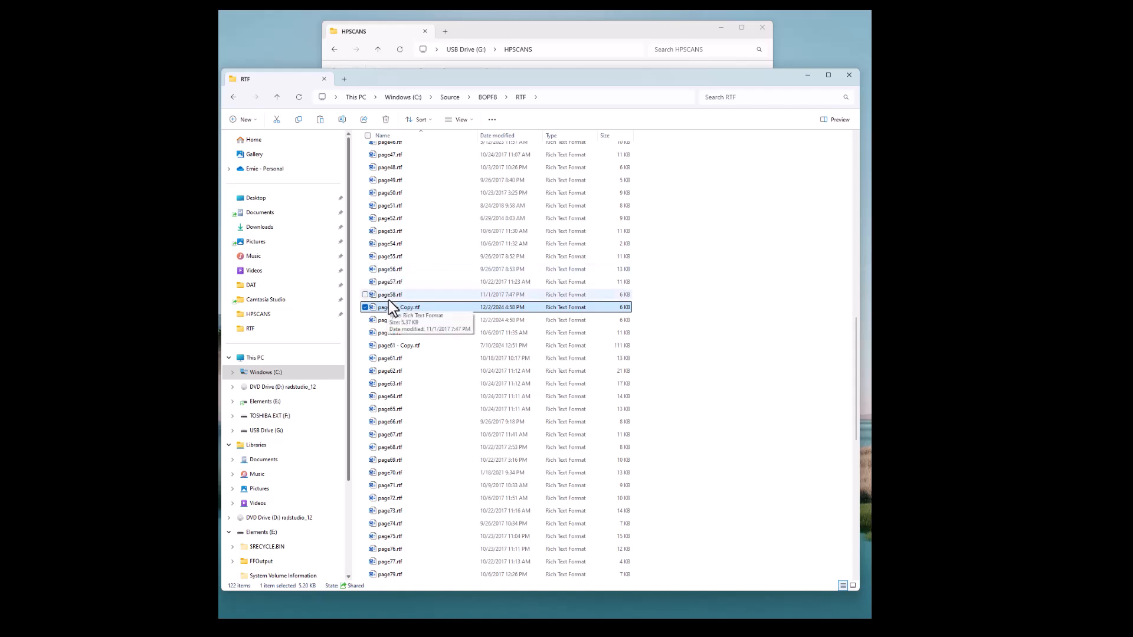
Switch to the probate program and print form 12.2 to open it in Word
{"action": "mouse_move", "coordinate": [687, 626]}
{"action": "left_click", "coordinate": [686, 599]}
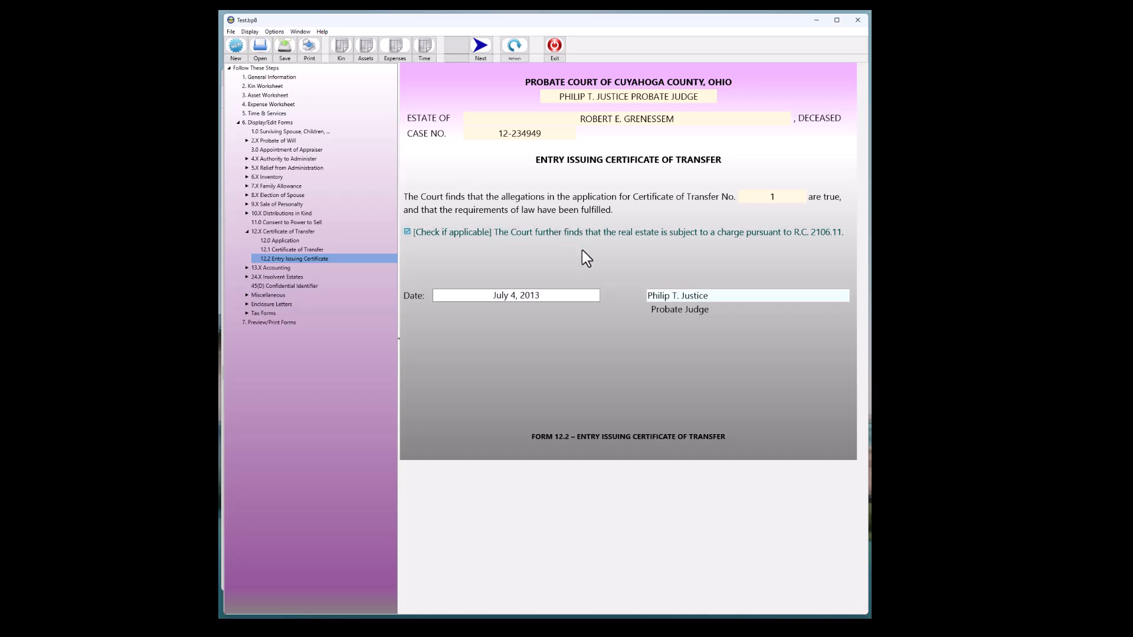
{"action": "left_click", "coordinate": [310, 59]}
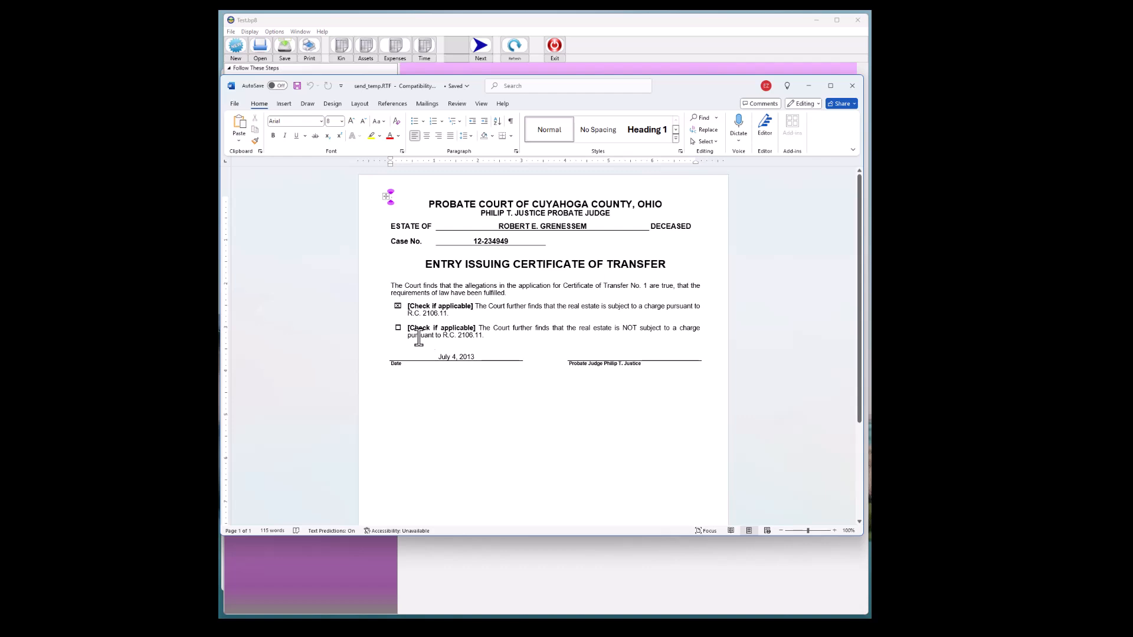
Delete the checkbox in front of the 'NOT subject to a charge' option
{"action": "left_click", "coordinate": [398, 328]}
{"action": "double_click", "coordinate": [398, 329]}
{"action": "key", "text": "ctrl+c"}
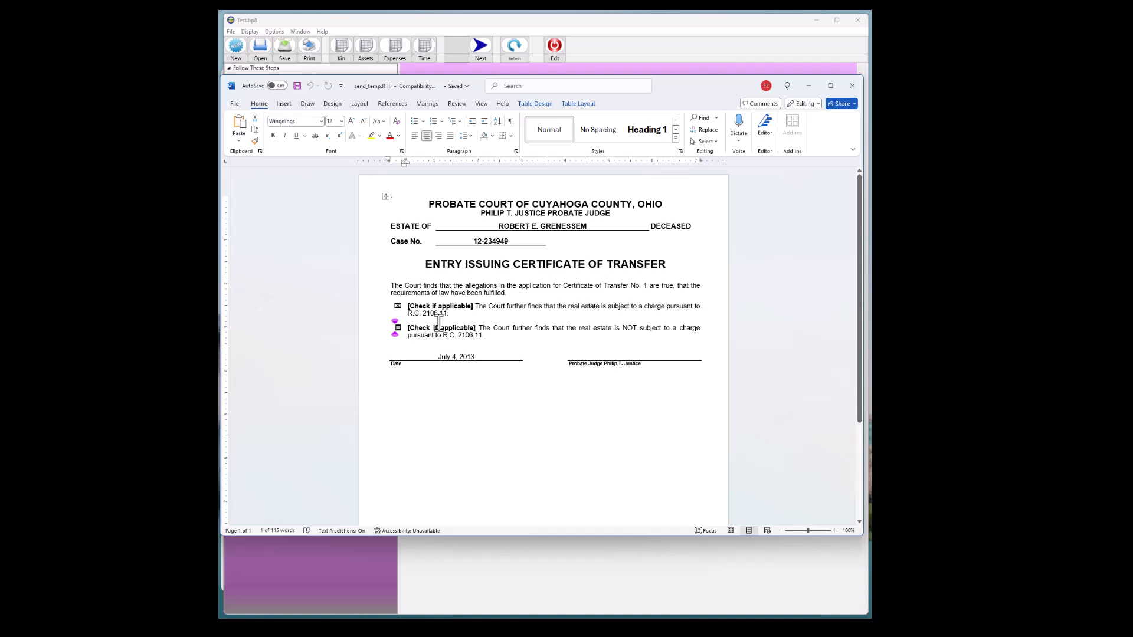
{"action": "key", "text": "Delete"}
Paste over the checked checkbox of the first 'subject to a charge' option and dismiss the paste options
{"action": "left_click", "coordinate": [397, 307]}
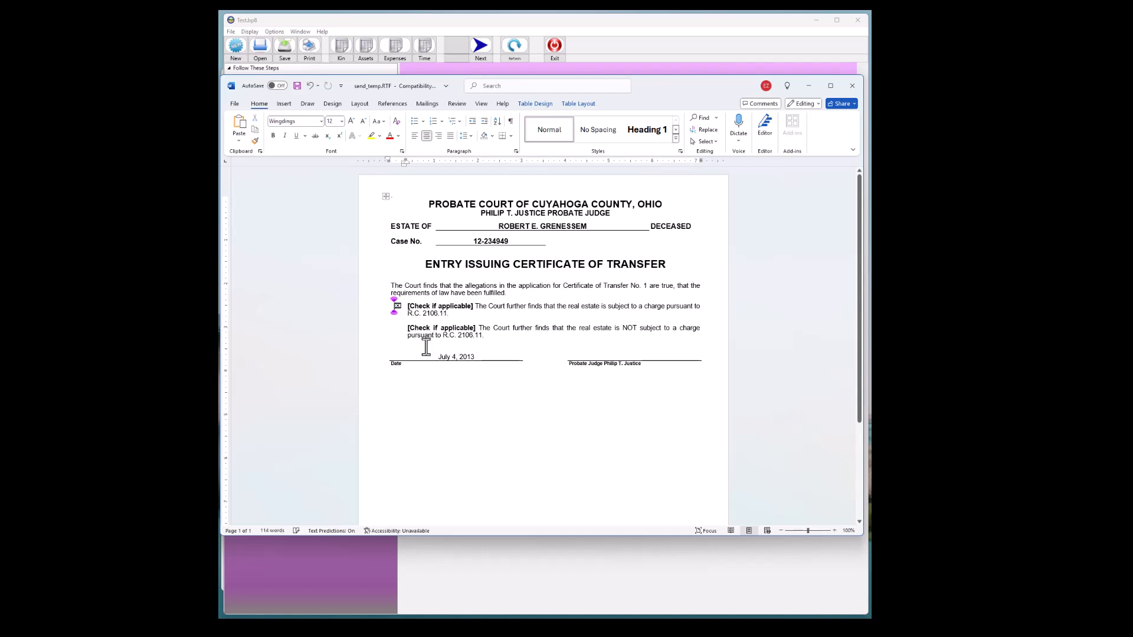
{"action": "key", "text": "ctrl+v"}
{"action": "left_click", "coordinate": [531, 306]}
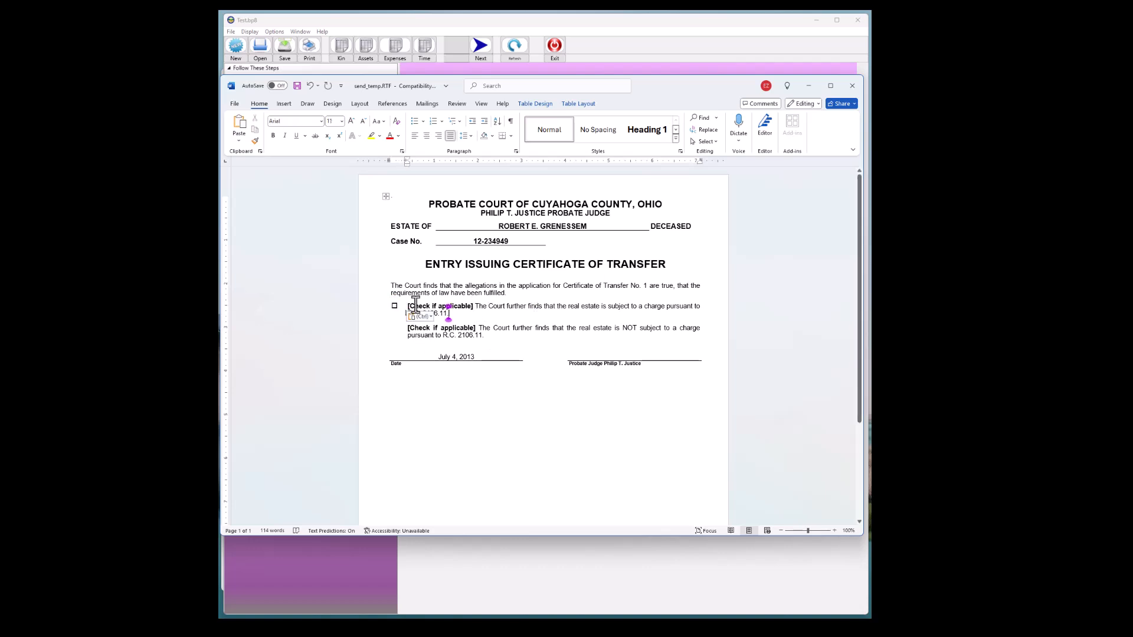
{"action": "left_click", "coordinate": [422, 328]}
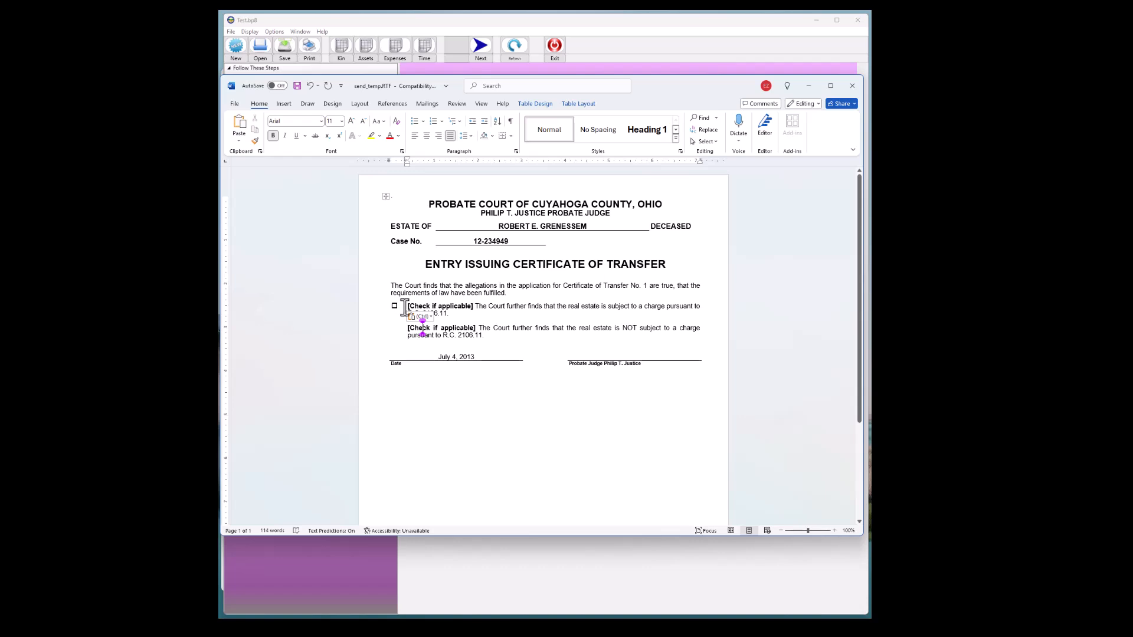
{"action": "key", "text": "ctrl"}
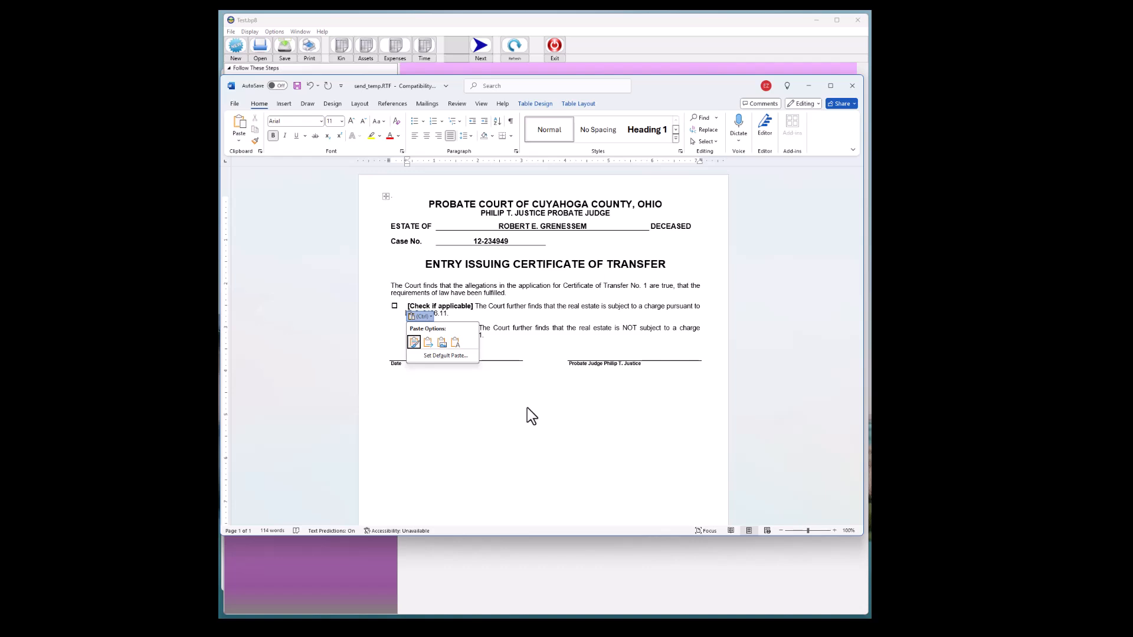
{"action": "left_click", "coordinate": [541, 361]}
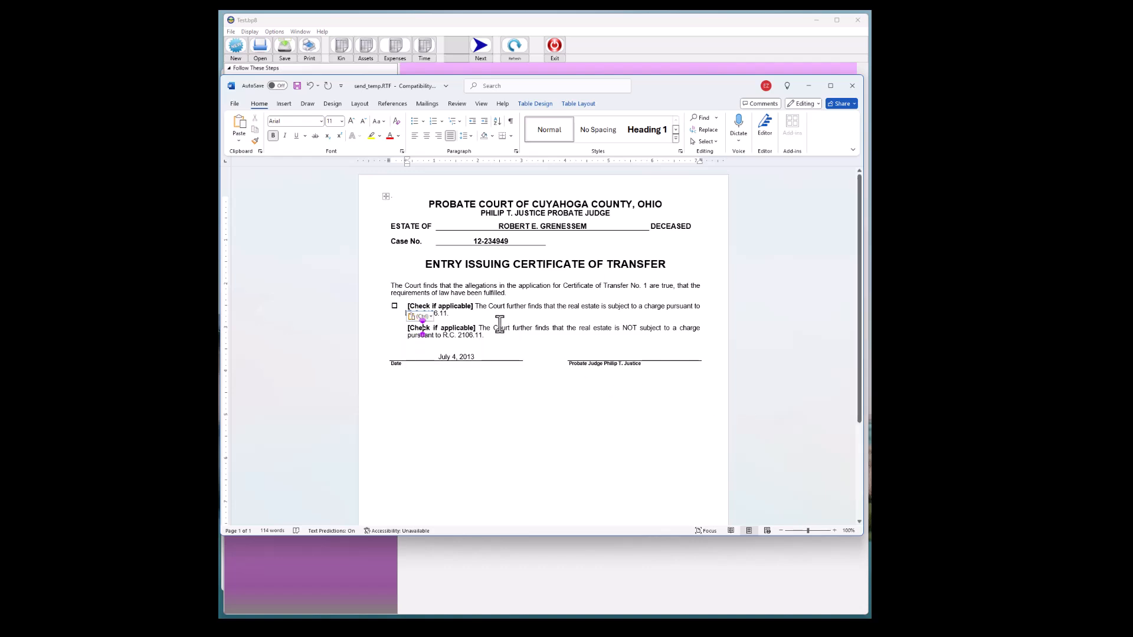
{"action": "left_click", "coordinate": [475, 313]}
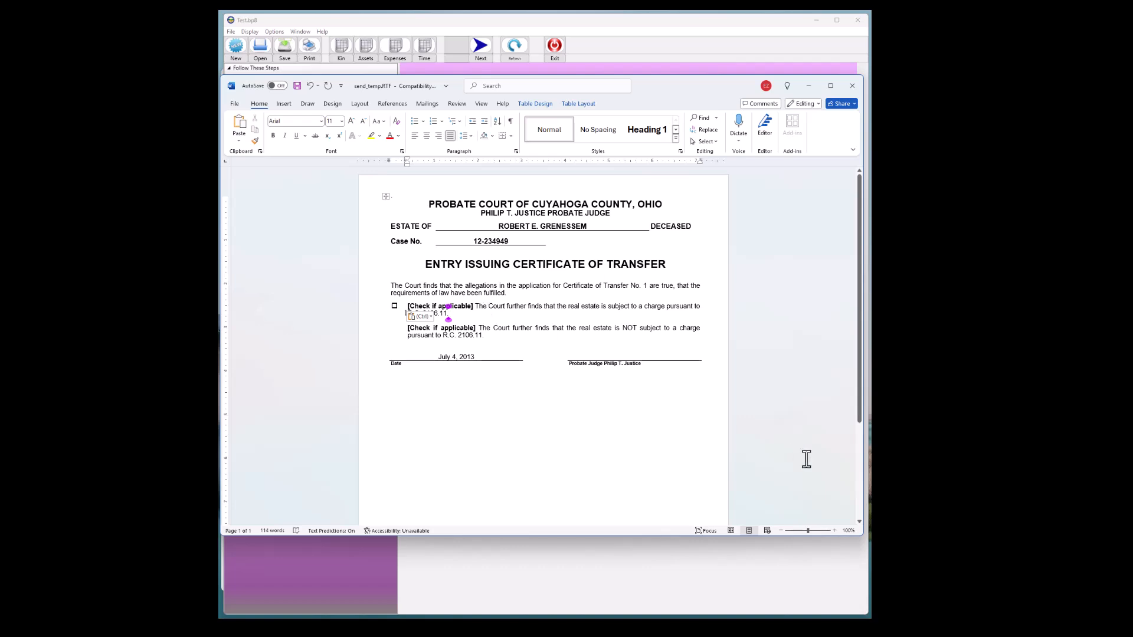
Undo the last checkbox deletion and paste, then redo the paste of the checkbox into the first 'subject to a charge' option
{"action": "key", "text": "ctrl+z"}
{"action": "key", "text": "ctrl+z"}
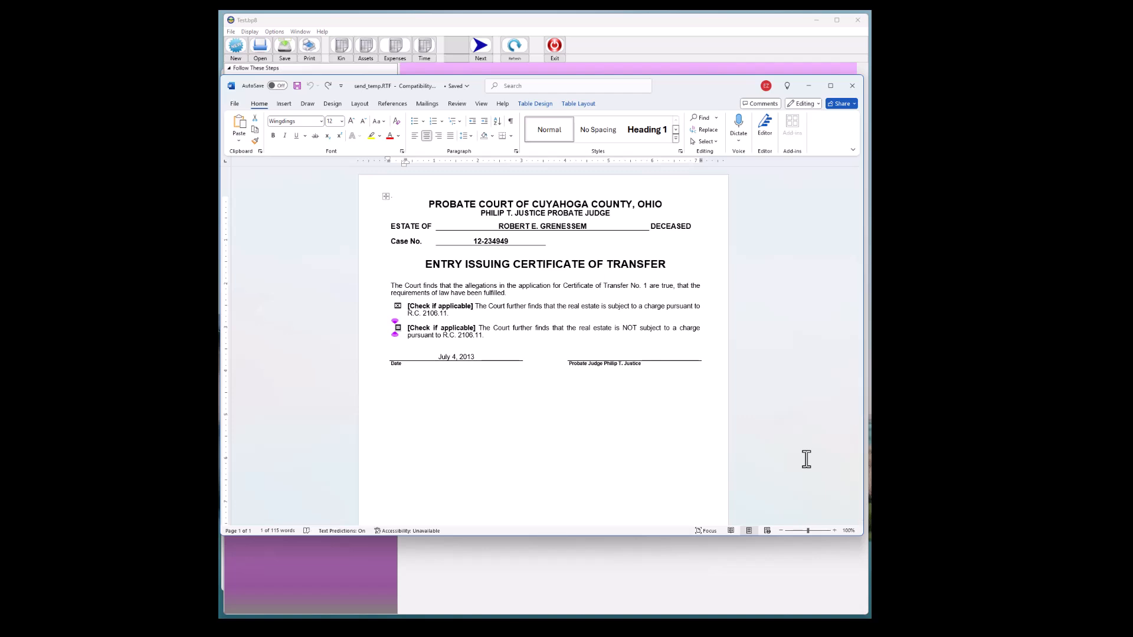
{"action": "left_click", "coordinate": [407, 334]}
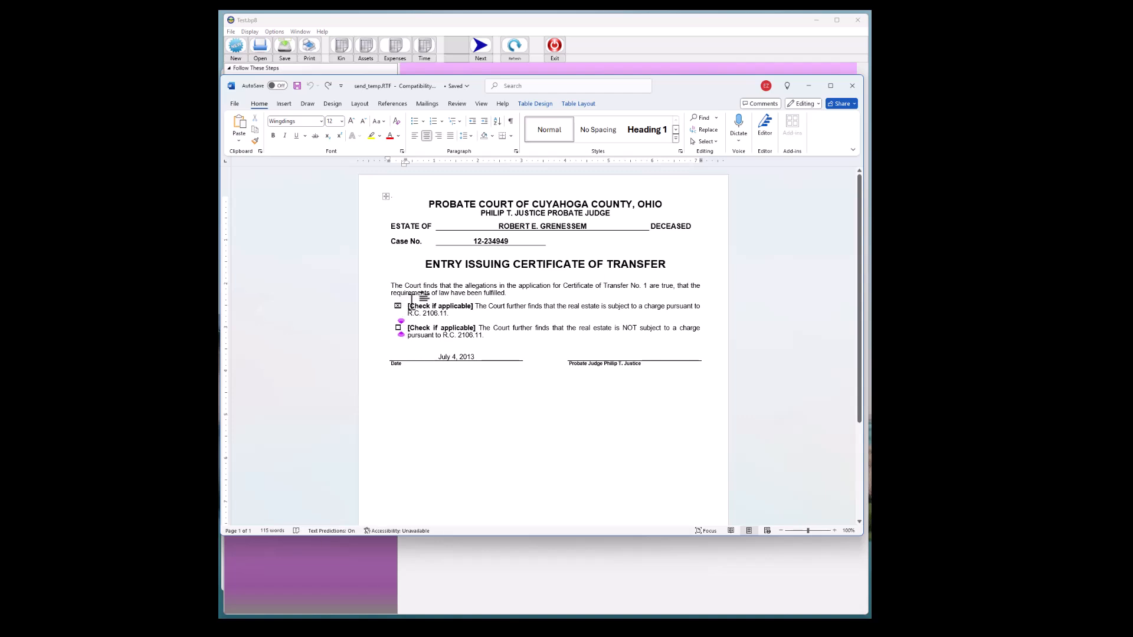
{"action": "left_click", "coordinate": [401, 328]}
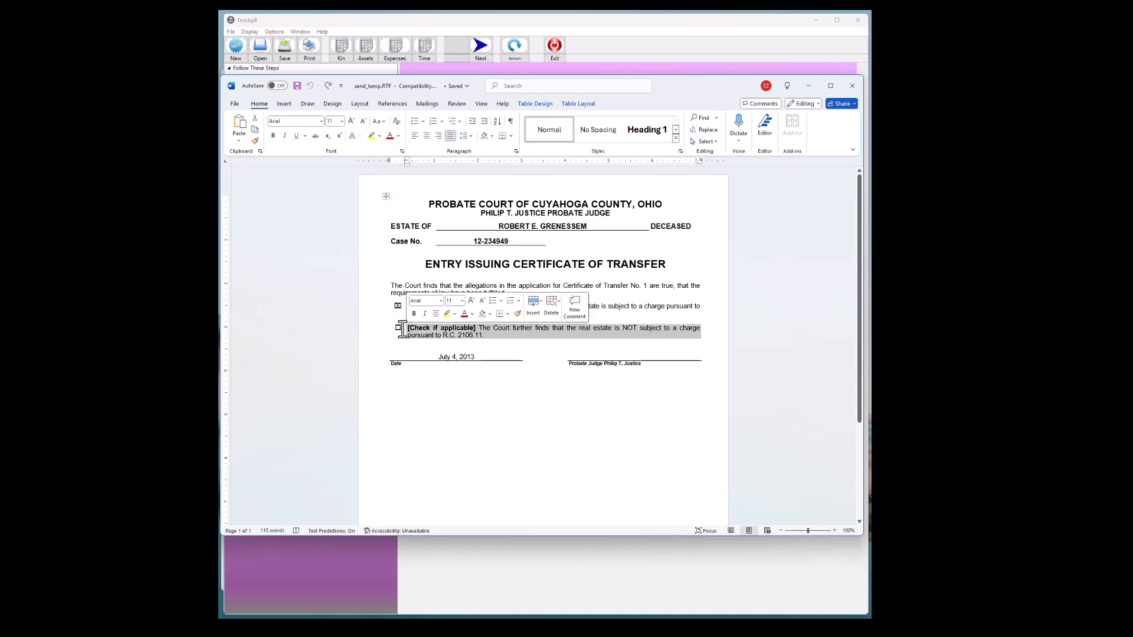
{"action": "left_click", "coordinate": [400, 328]}
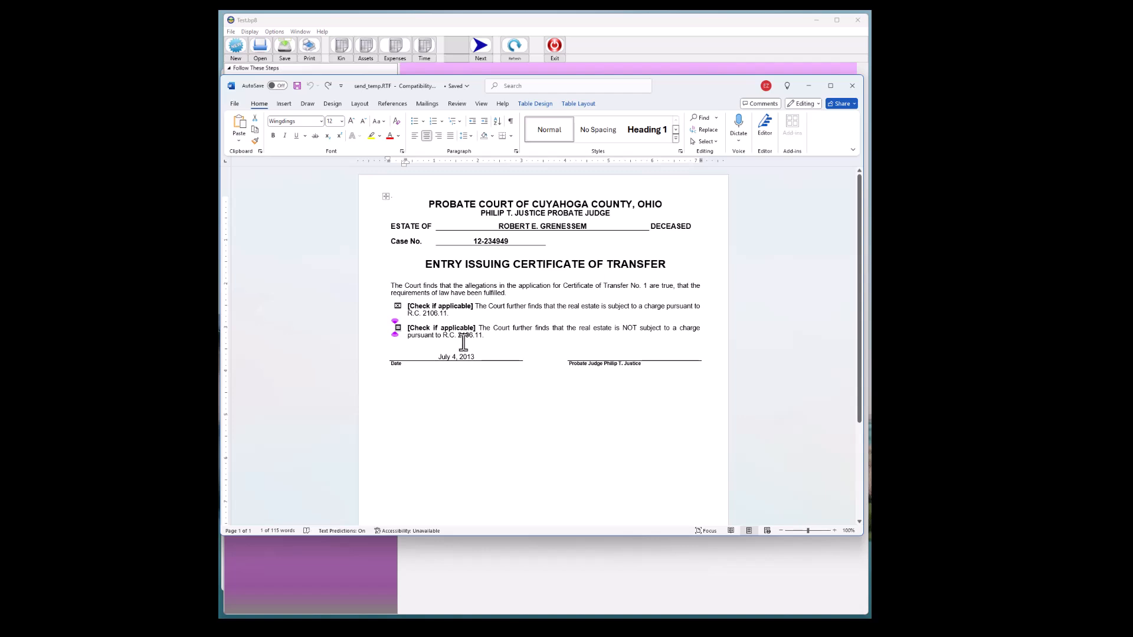
{"action": "key", "text": "ctrl+y"}
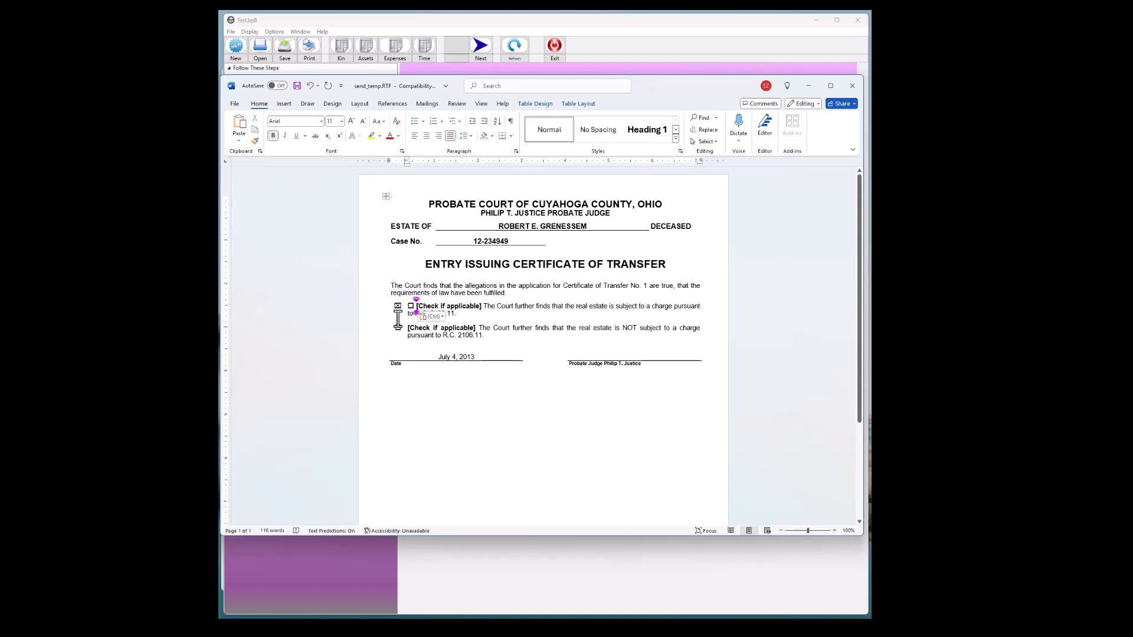
Delete the checked checkbox in front of the first 'subject to a charge' option
{"action": "left_click", "coordinate": [395, 306]}
{"action": "key", "text": "Delete"}
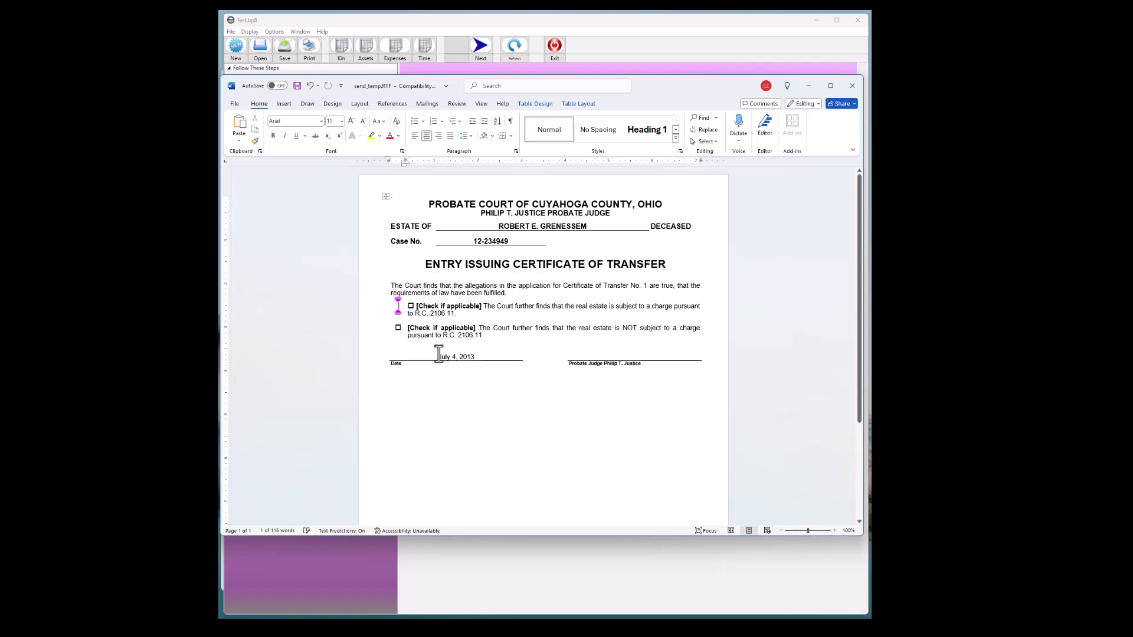
Paste the checked checkbox in front of the 'NOT subject to a charge' option's text
{"action": "left_click", "coordinate": [407, 330]}
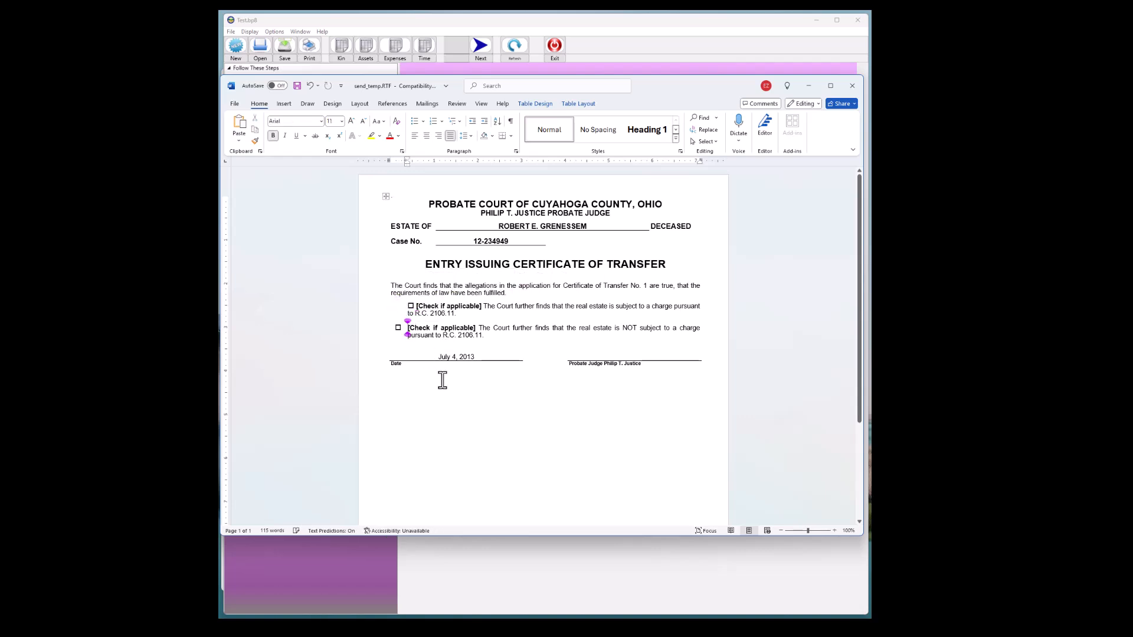
{"action": "type", "text": "☒"}
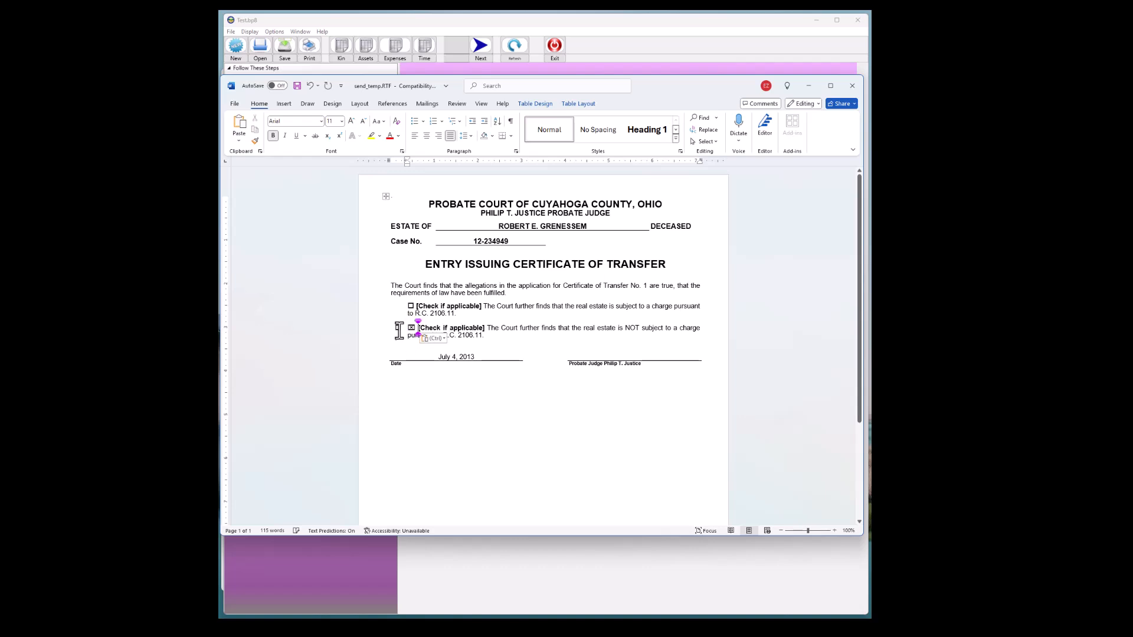
{"action": "key", "text": "ctrl+z"}
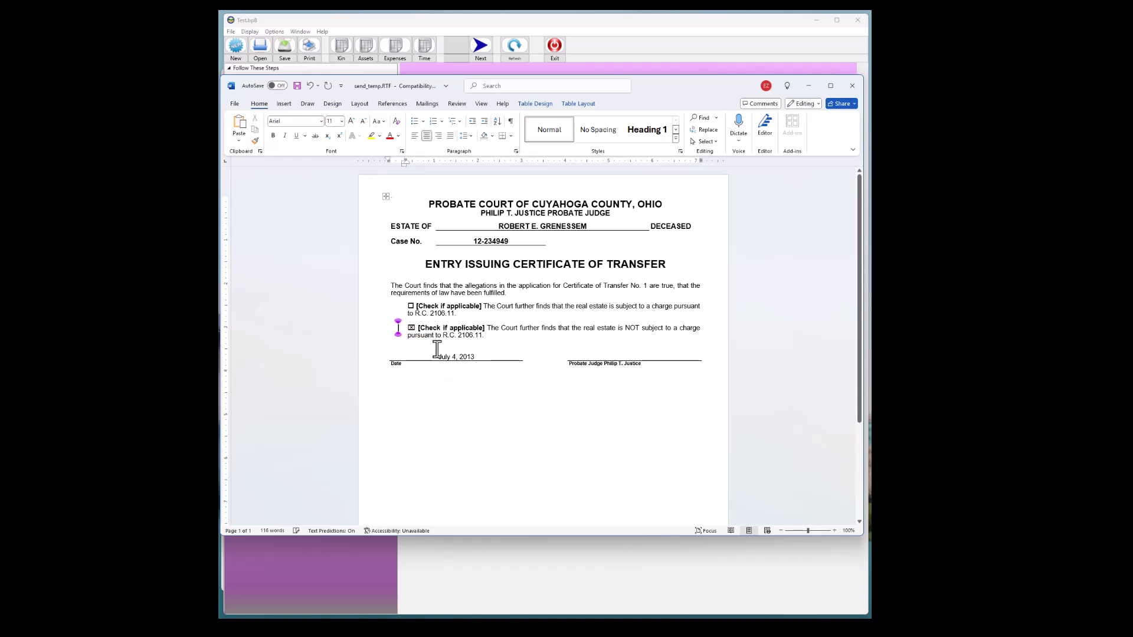
{"action": "left_click", "coordinate": [392, 307]}
{"action": "left_click", "coordinate": [411, 305]}
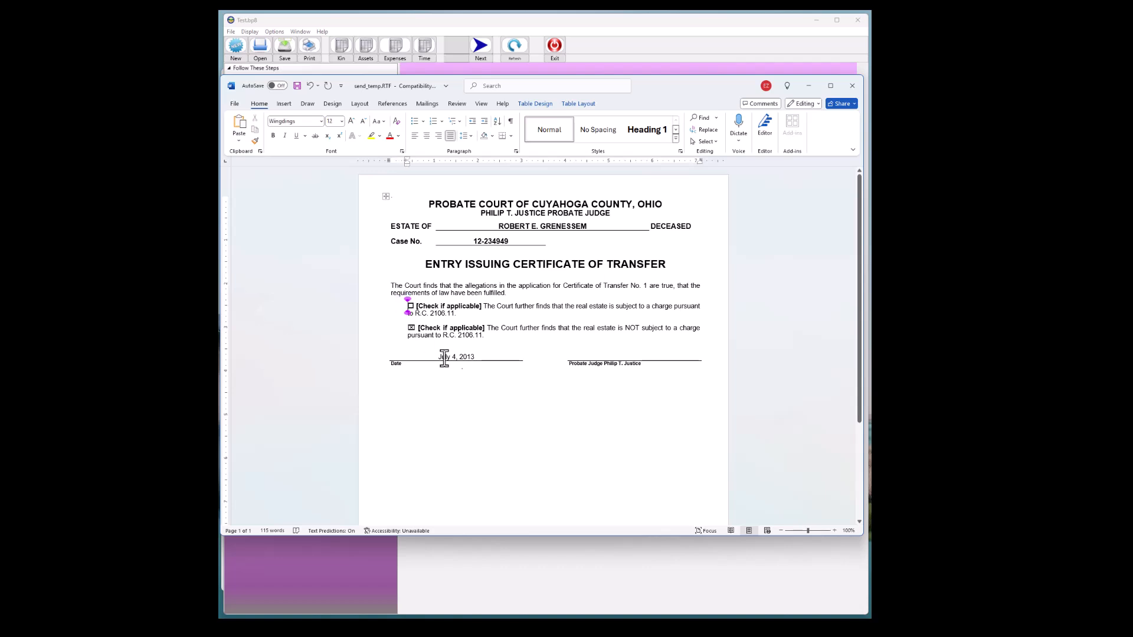